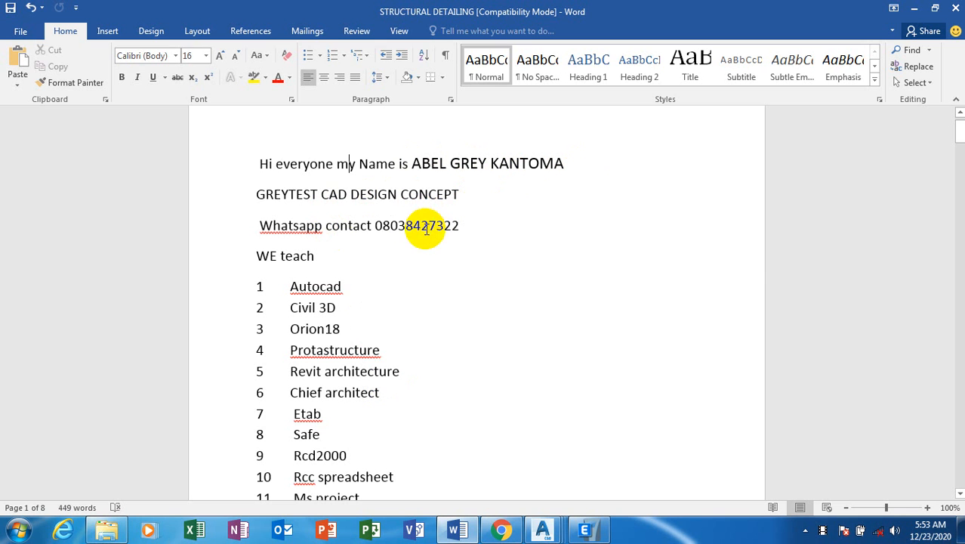
# Correct the seventh entry in the list of taught software to read Etabs
pyautogui.moveTo(382, 226); pyautogui.dragTo(389, 226)
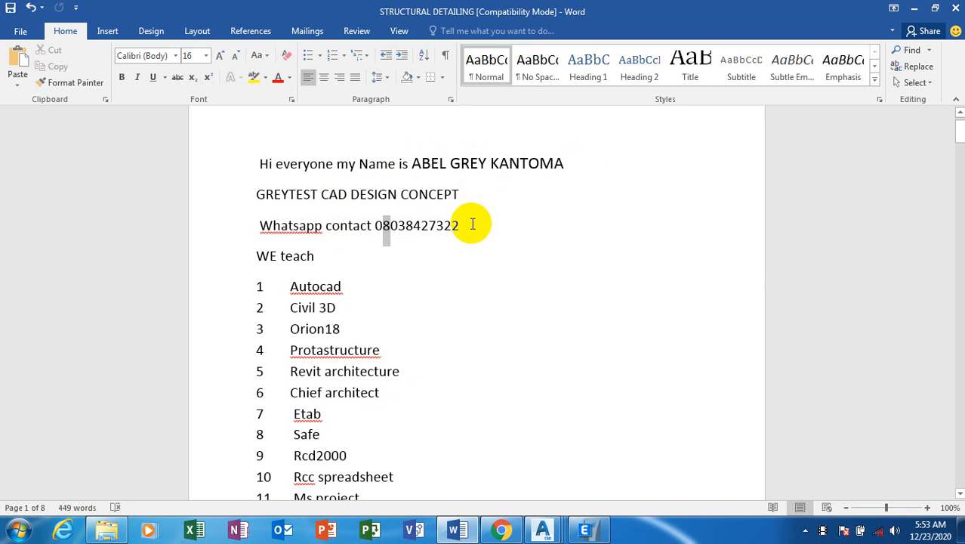
pyautogui.click(460, 227)
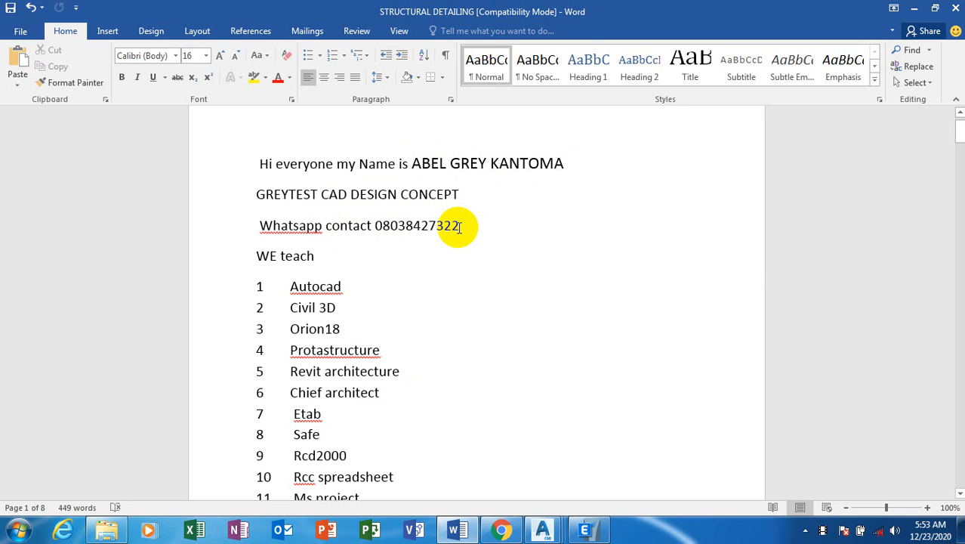
pyautogui.click(362, 287)
pyautogui.scroll(-5, 362, 287)
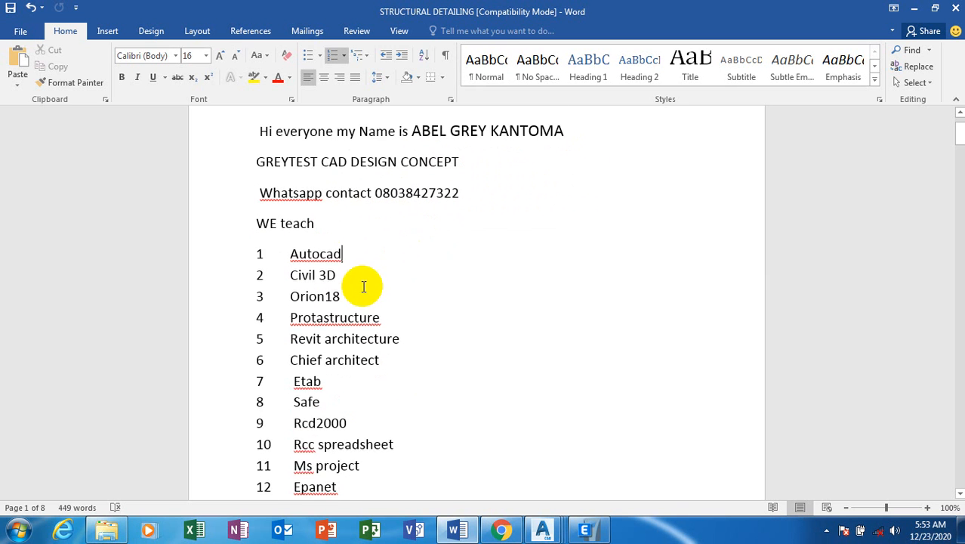
pyautogui.scroll(-2, 363, 287)
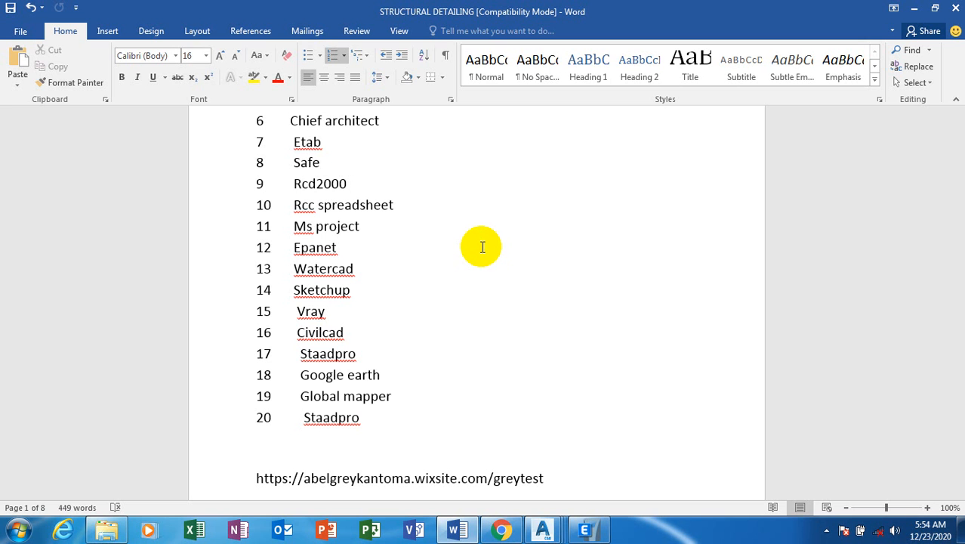
pyautogui.scroll(1, 309, 140)
pyautogui.click(324, 177)
pyautogui.write('s')
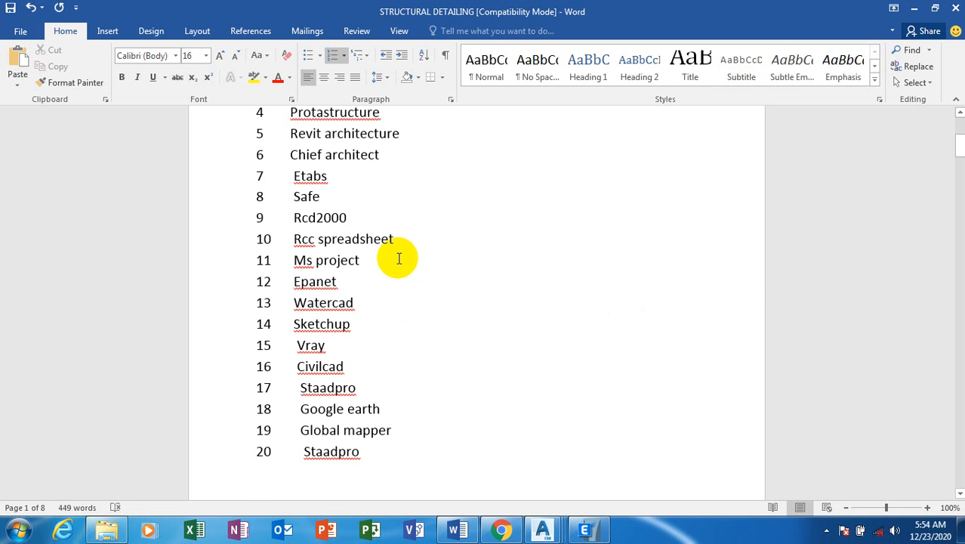
pyautogui.scroll(5, 405, 223)
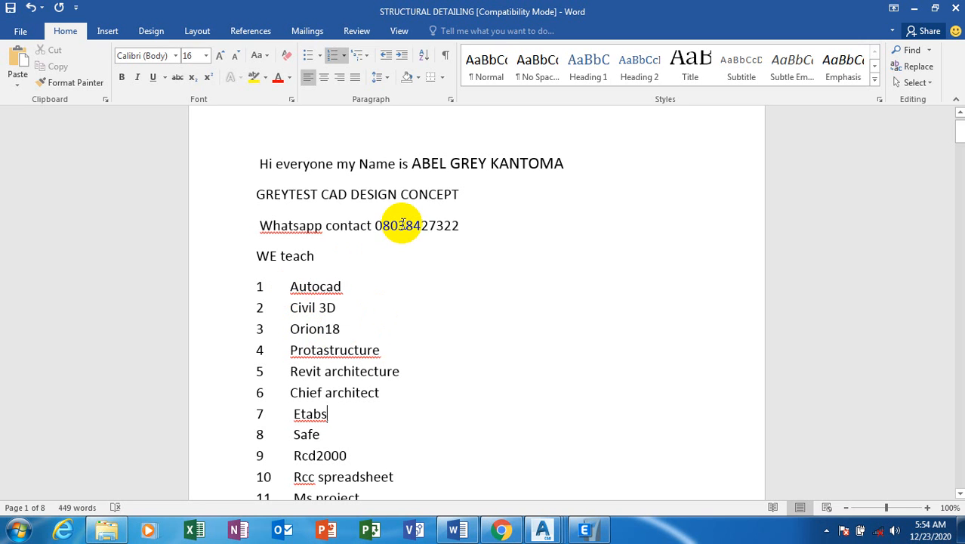
pyautogui.scroll(-5, 415, 218)
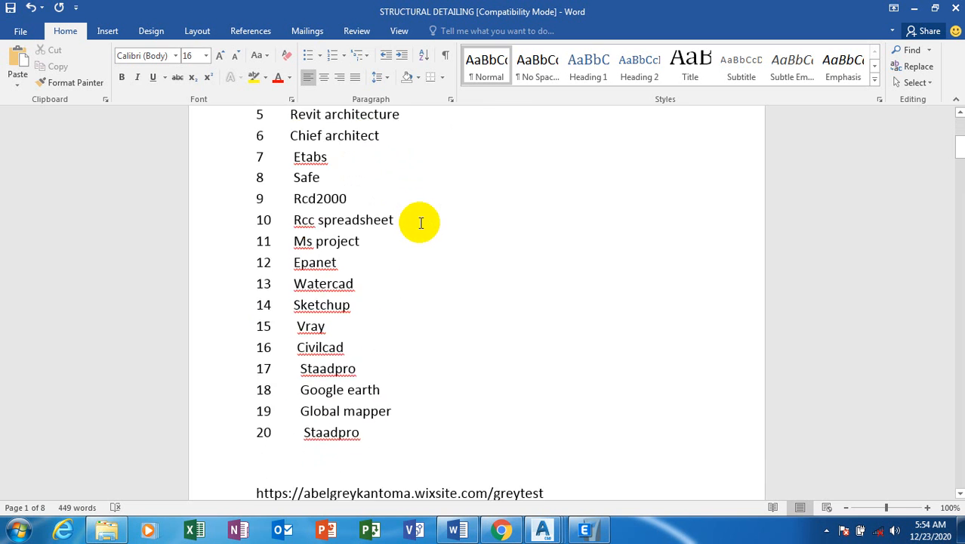
pyautogui.scroll(-1, 420, 223)
pyautogui.scroll(3, 420, 222)
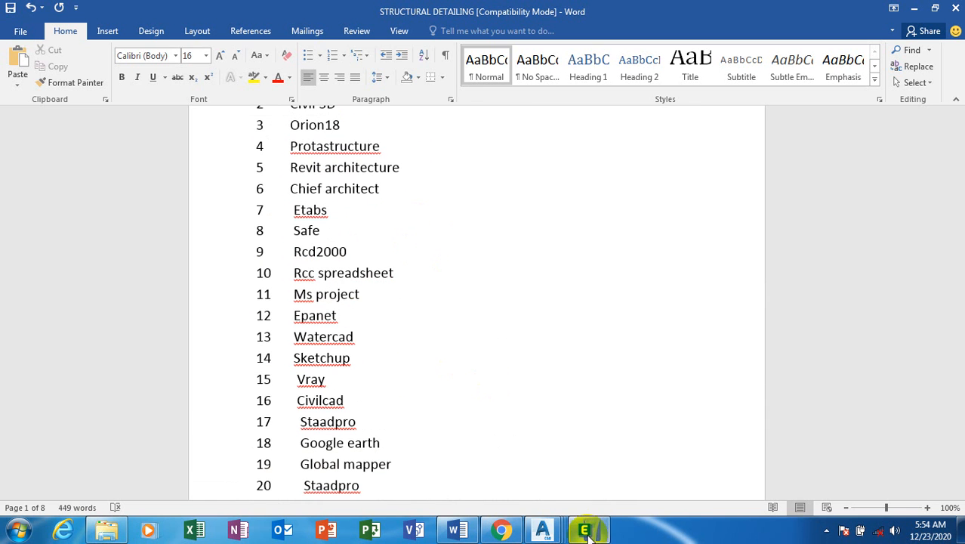
# Switch to ETABS and start a new model with built-in Metric SI, BSShapes2006, BS 5950-2000 and BS 8110-97 settings
pyautogui.click(589, 531)
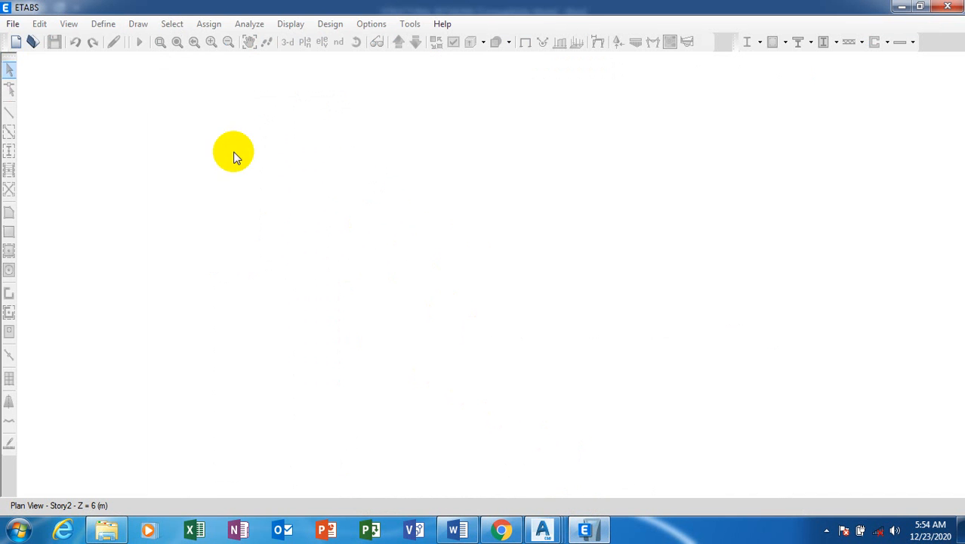
pyautogui.click(15, 22)
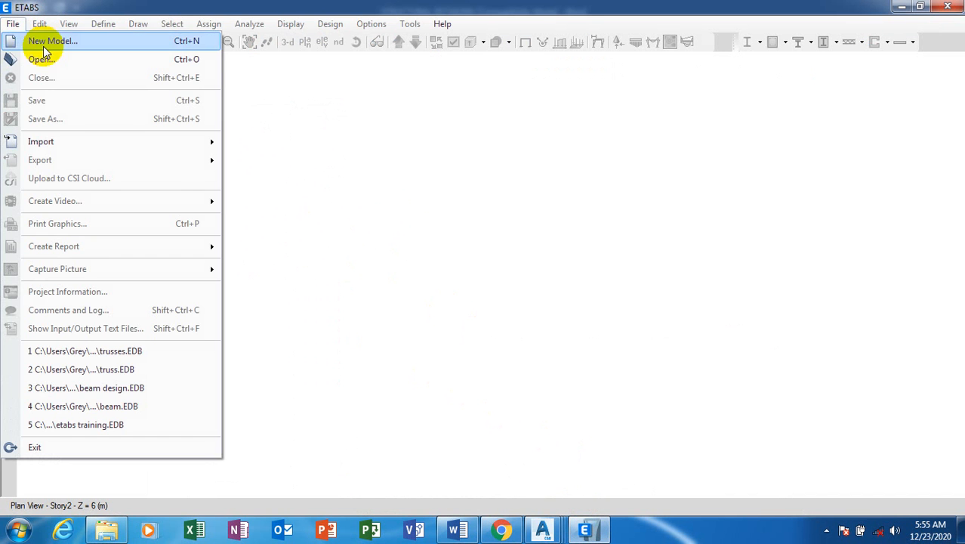
pyautogui.click(65, 42)
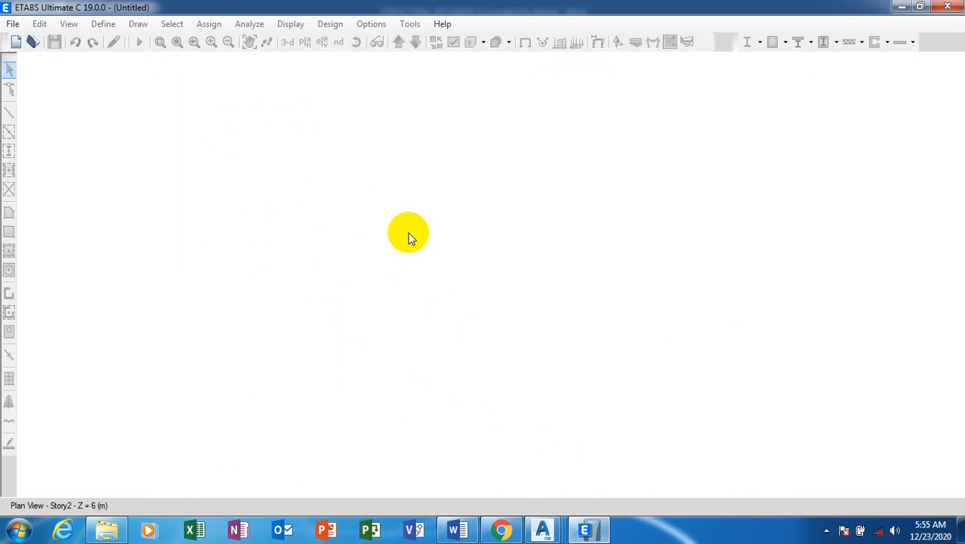
pyautogui.click(352, 230)
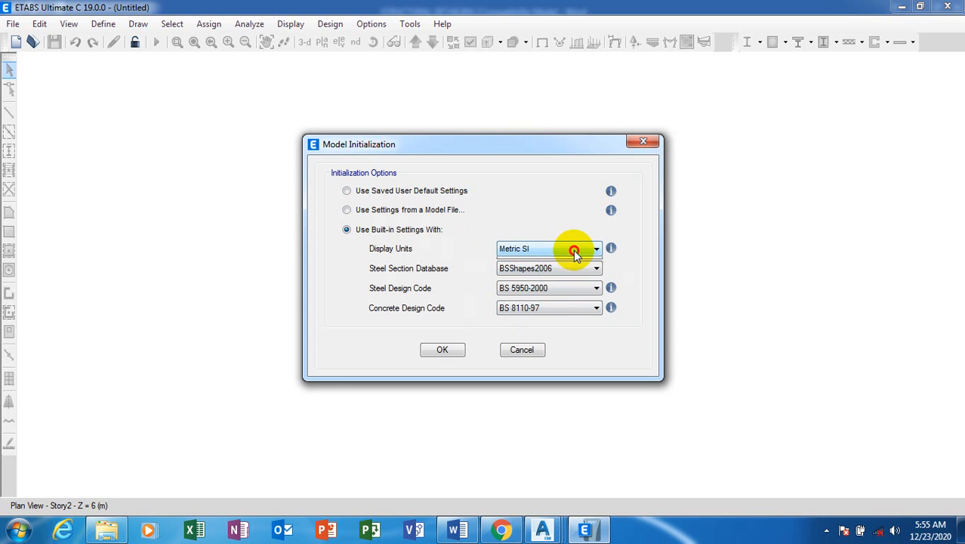
pyautogui.click(447, 352)
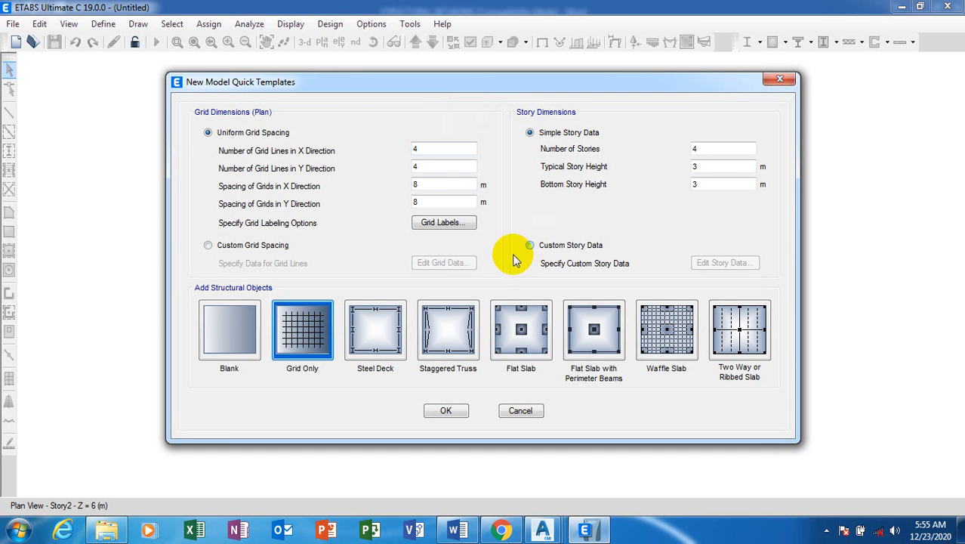
# Choose custom grid spacing for the Grid Only template and open its grid line data
pyautogui.click(223, 251)
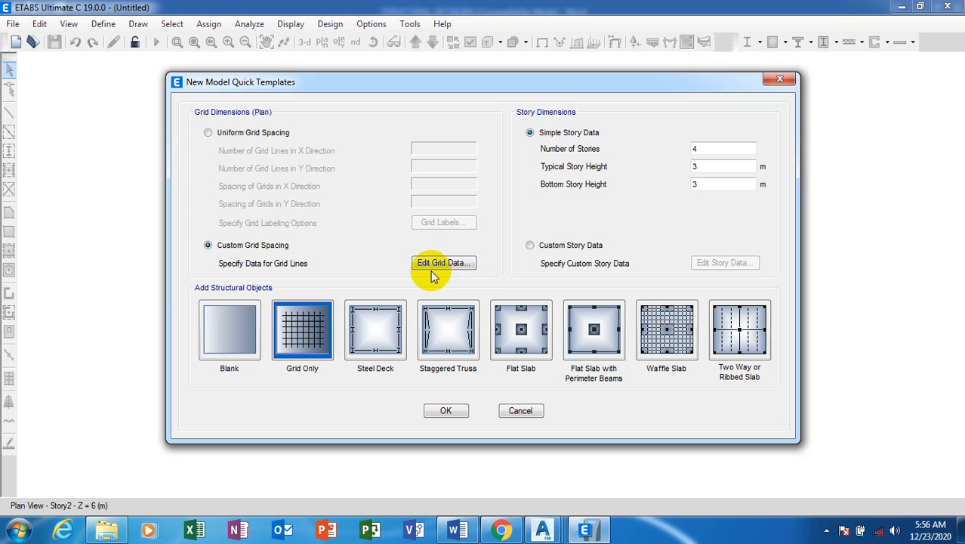
pyautogui.click(445, 266)
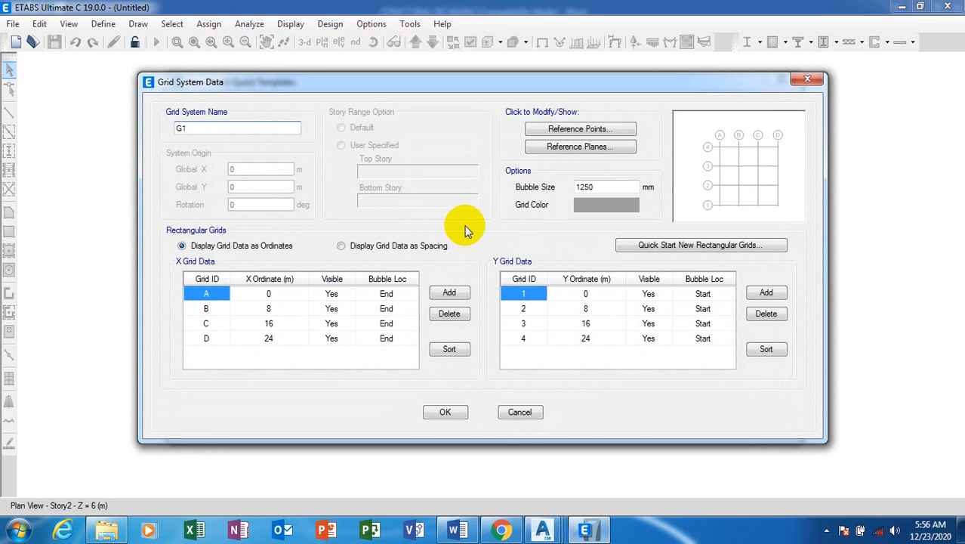
# Switch to auto file tutorial.dwg in AutoCAD Civil 3D and examine the dimensions between the plan's grid lines
pyautogui.moveTo(542, 530)
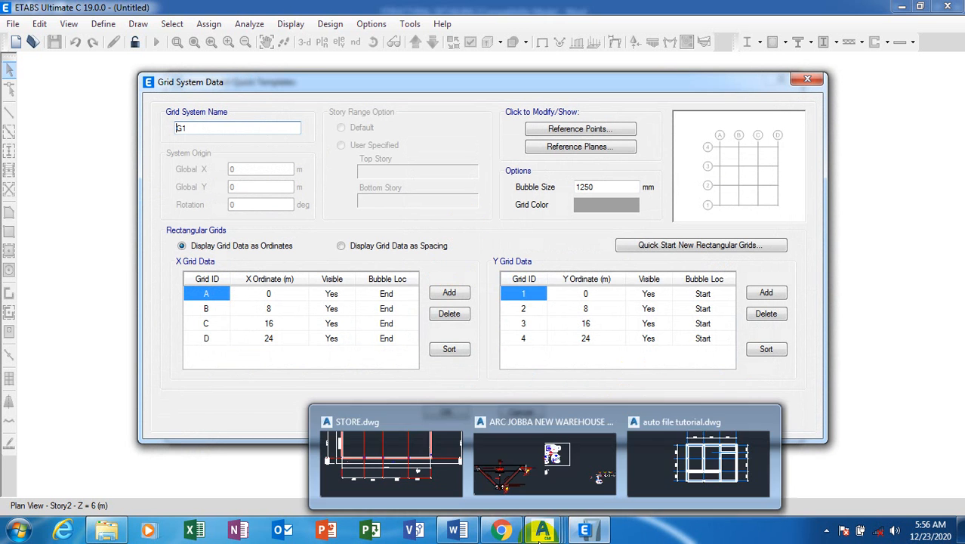
pyautogui.click(715, 472)
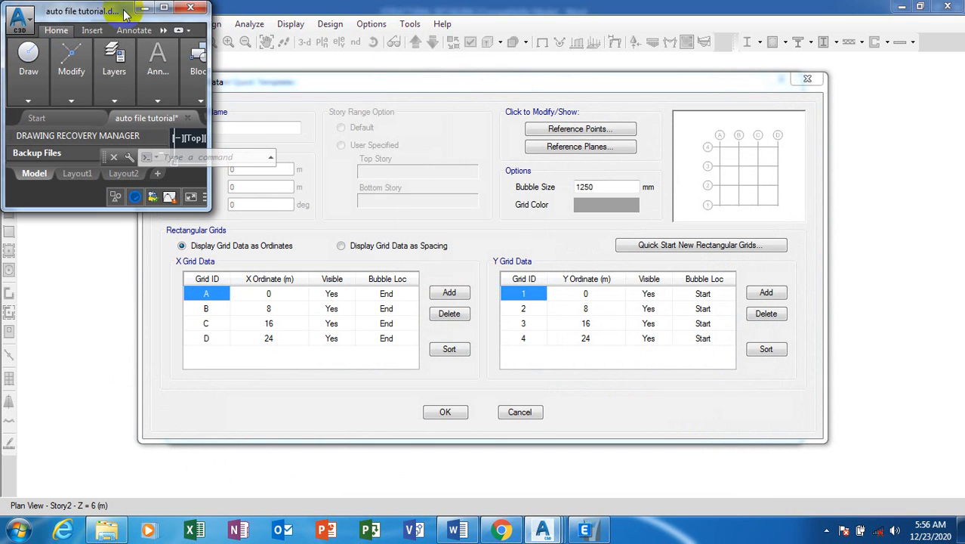
pyautogui.click(165, 9)
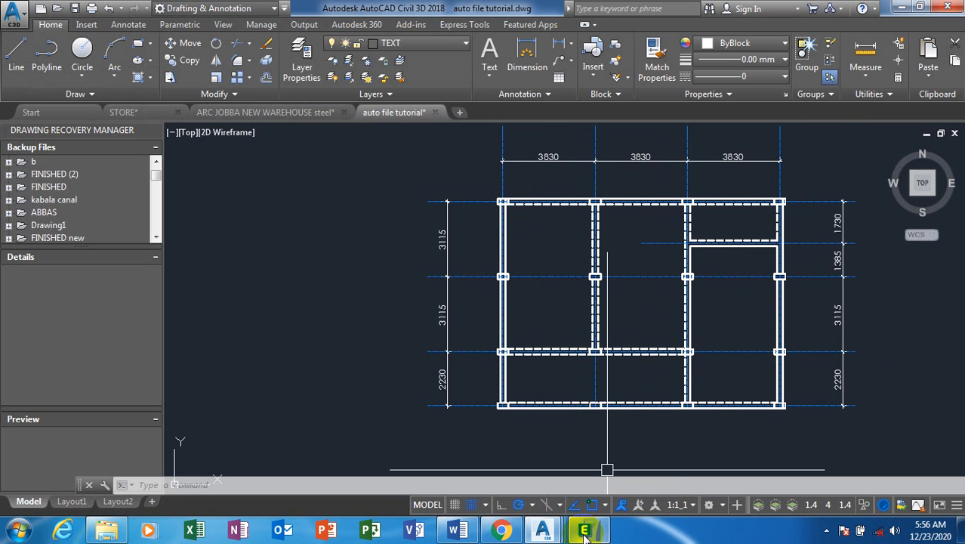
pyautogui.moveTo(586, 531)
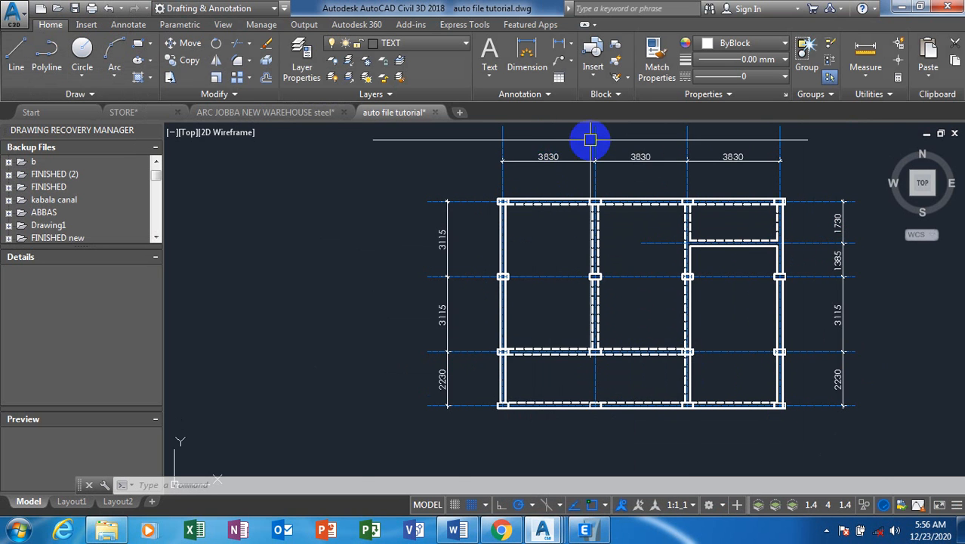
pyautogui.scroll(2, 591, 142)
pyautogui.scroll(-3, 409, 179)
pyautogui.scroll(3, 505, 179)
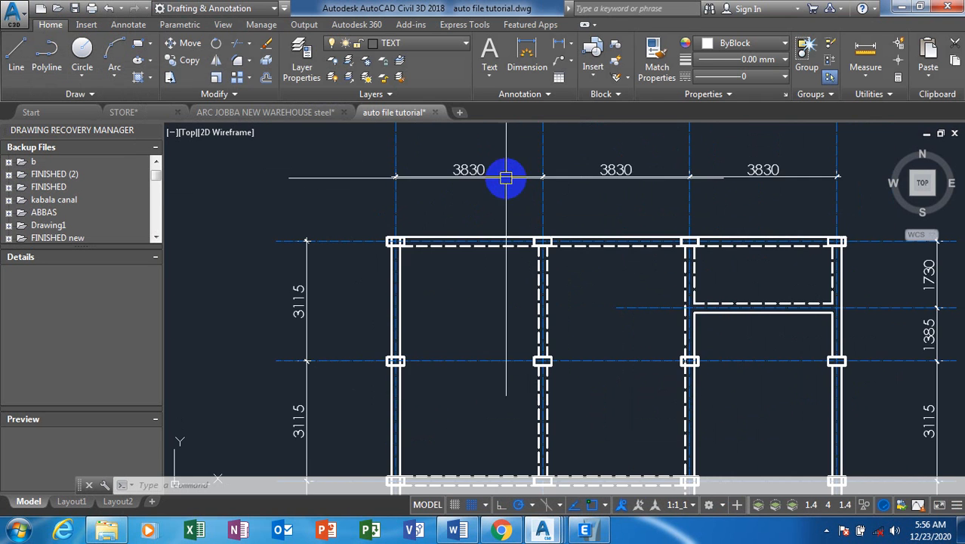
pyautogui.scroll(-3, 642, 166)
pyautogui.scroll(3, 728, 162)
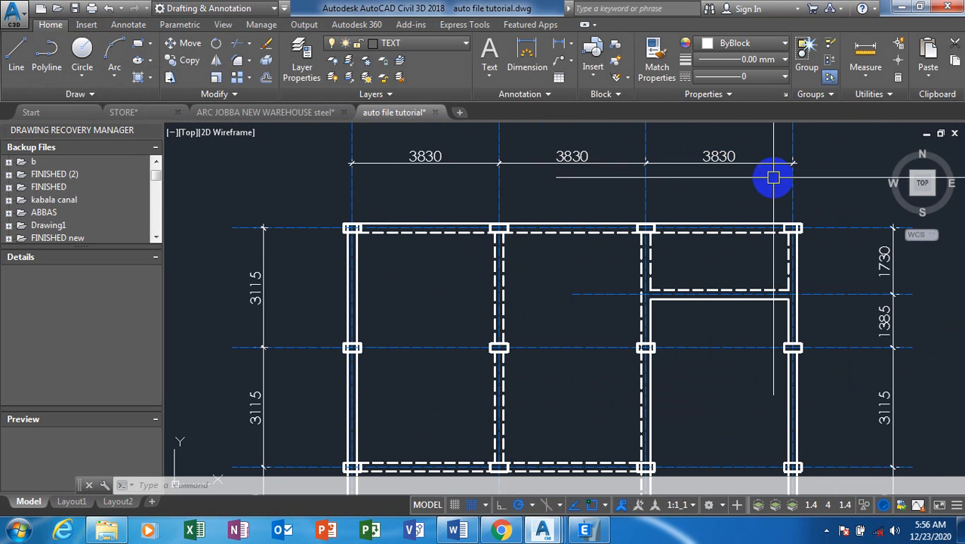
pyautogui.scroll(-2, 719, 155)
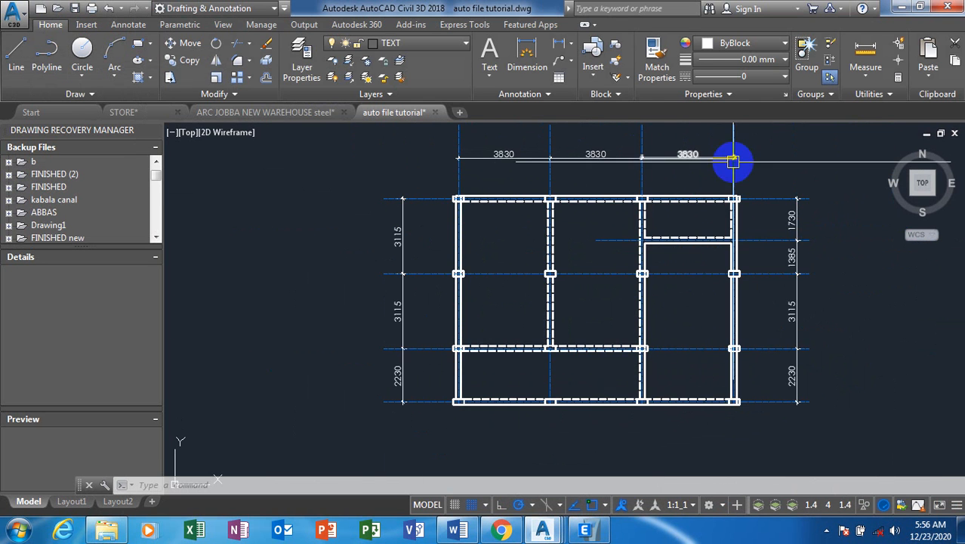
# Return to ETABS, keep the grid data displayed as ordinates, and create the grid-only model
pyautogui.click(590, 530)
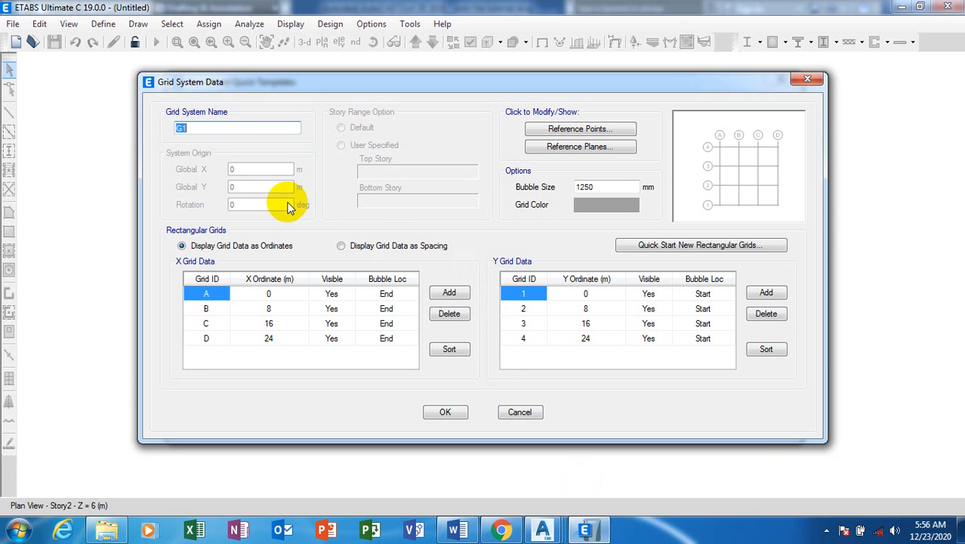
pyautogui.click(359, 246)
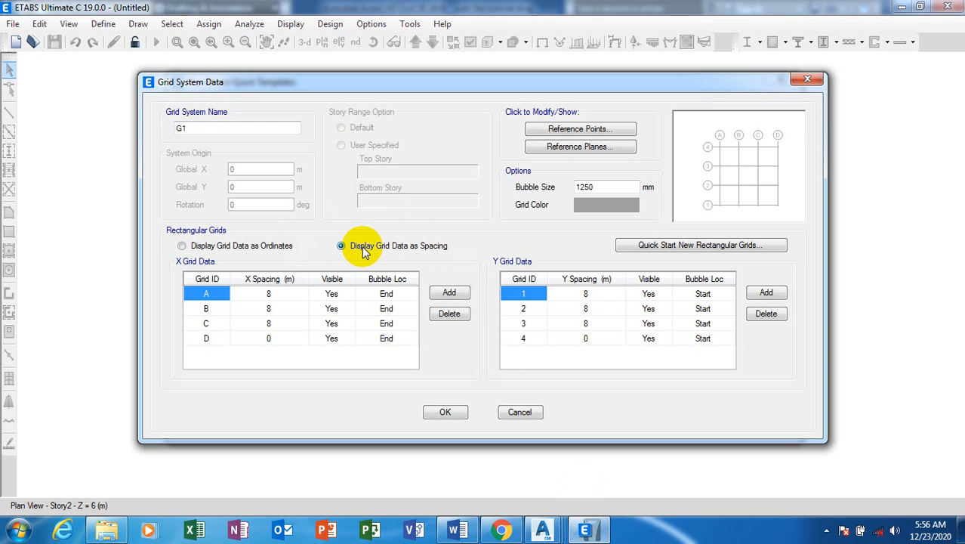
pyautogui.click(183, 246)
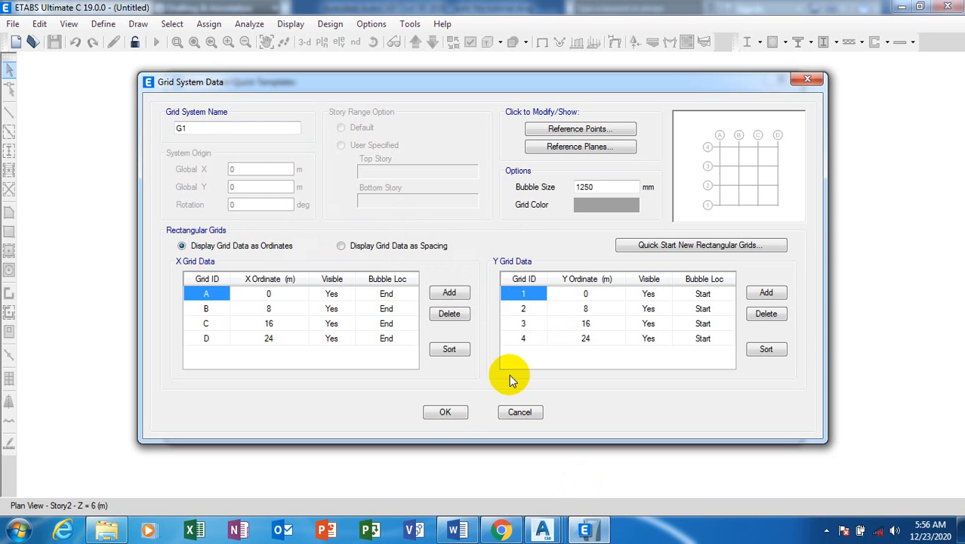
pyautogui.click(453, 413)
pyautogui.click(444, 408)
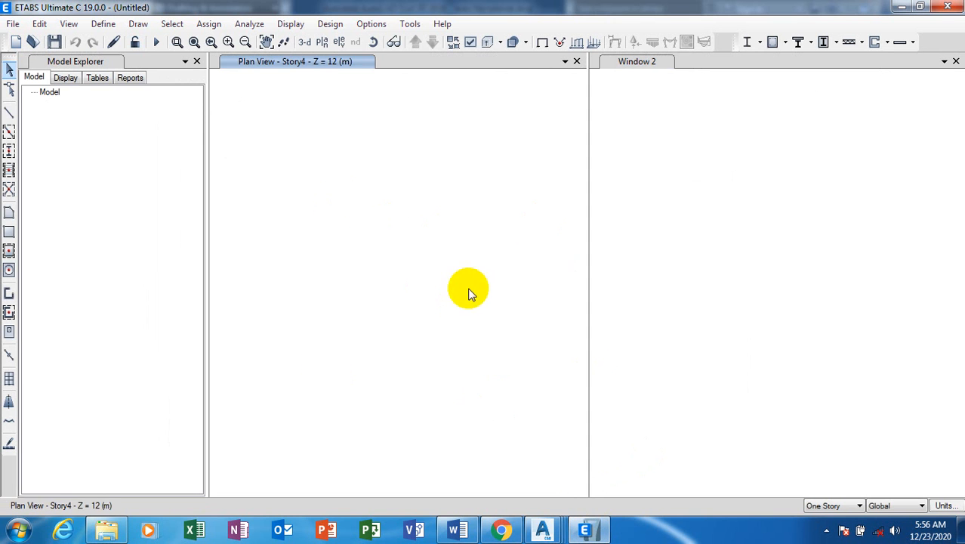
pyautogui.click(338, 186)
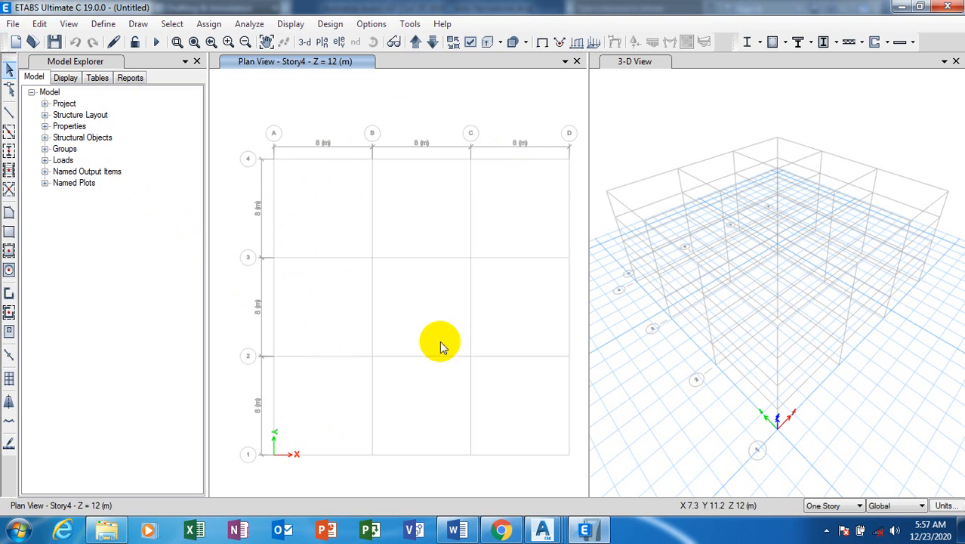
pyautogui.rightClick(404, 198)
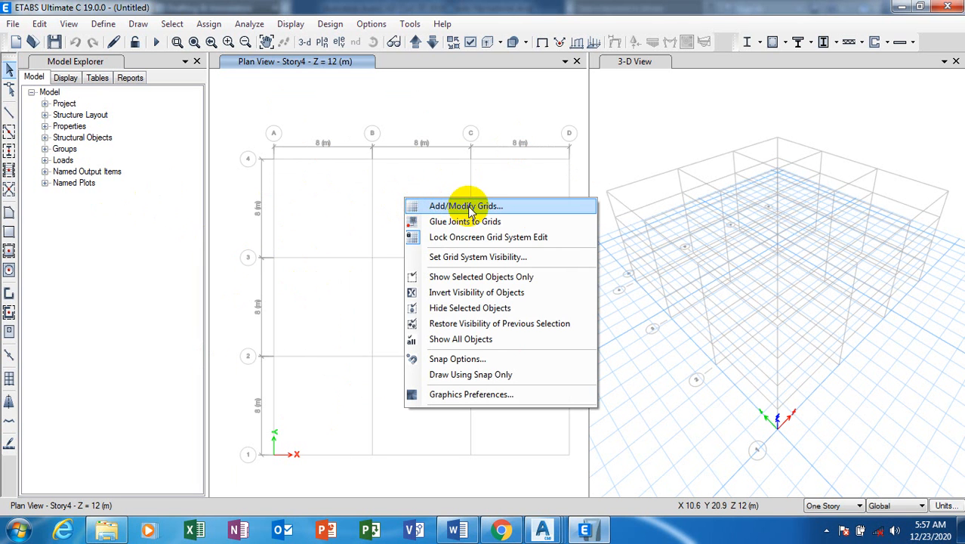
pyautogui.click(349, 178)
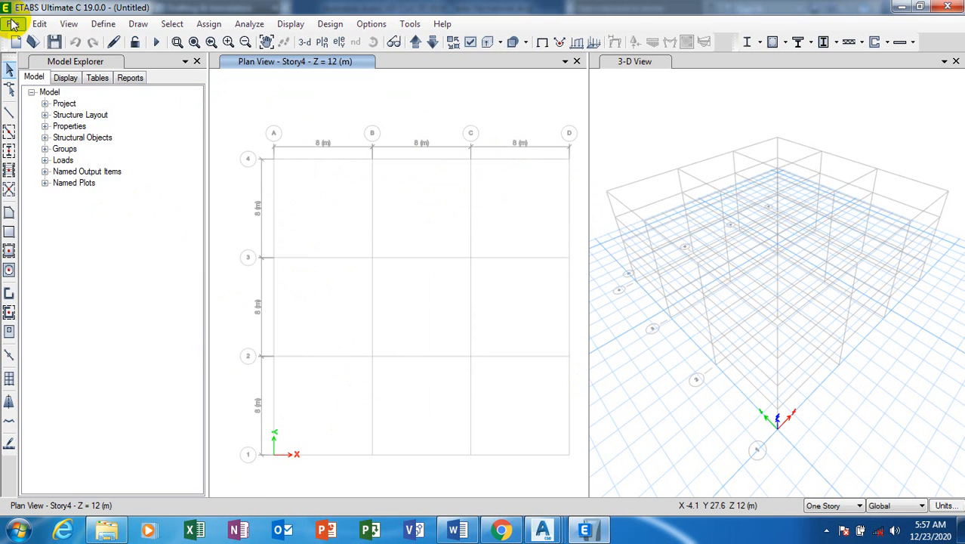
pyautogui.click(35, 26)
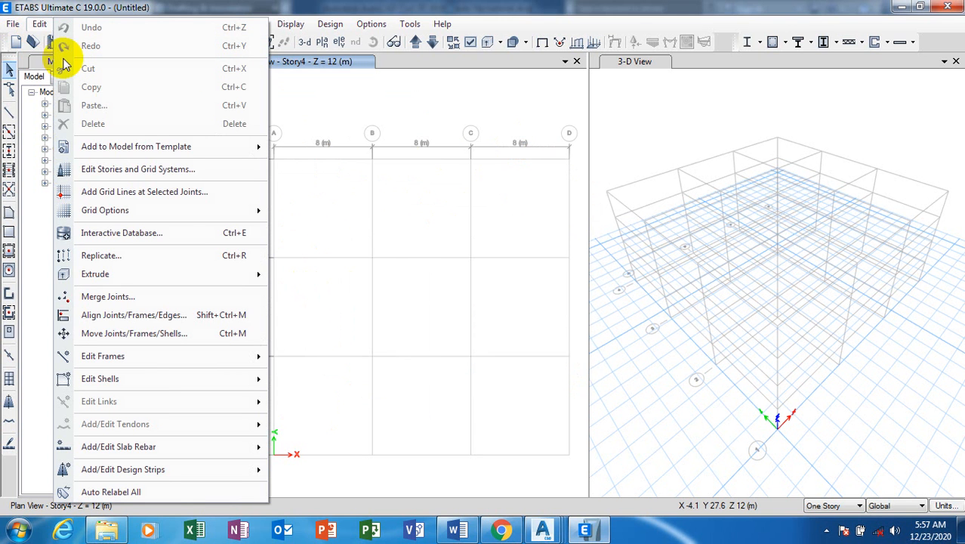
pyautogui.moveTo(141, 147)
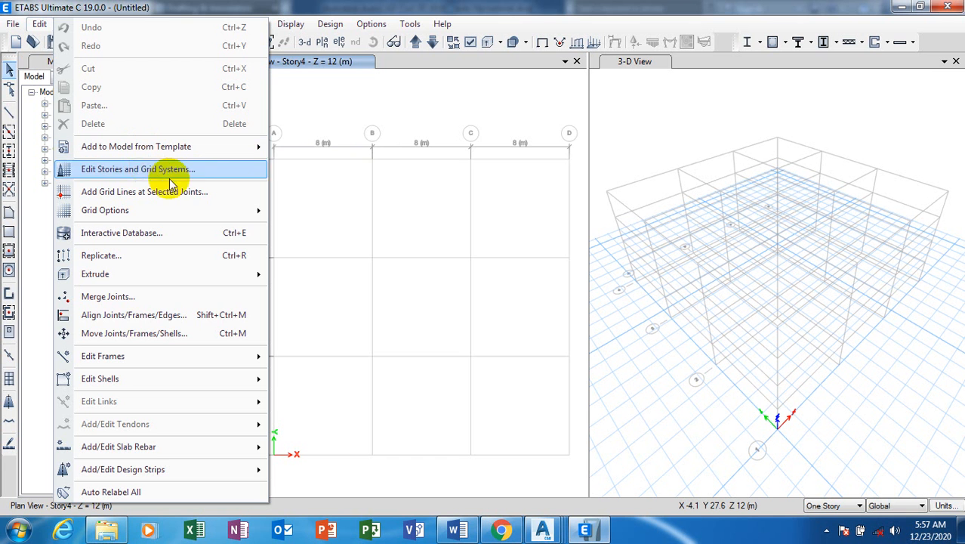
pyautogui.click(221, 170)
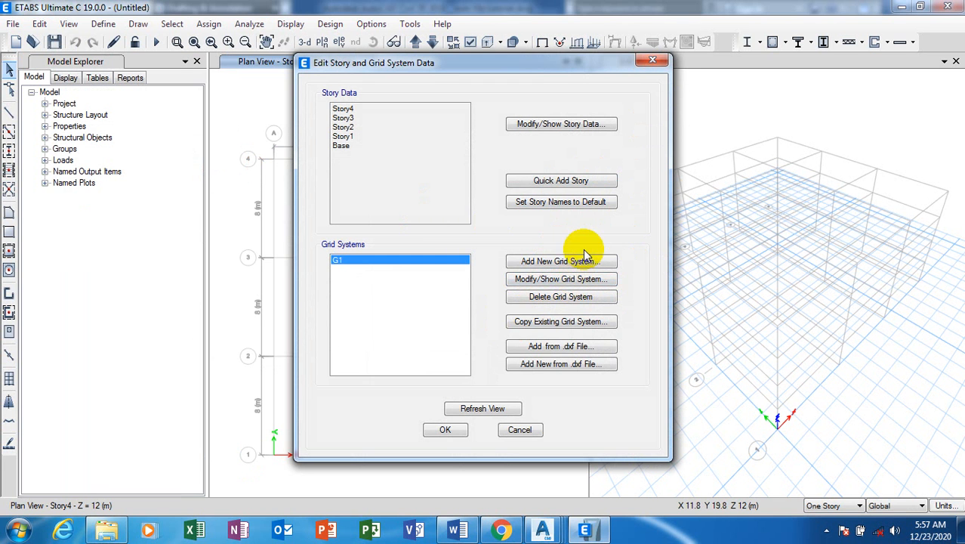
pyautogui.click(650, 60)
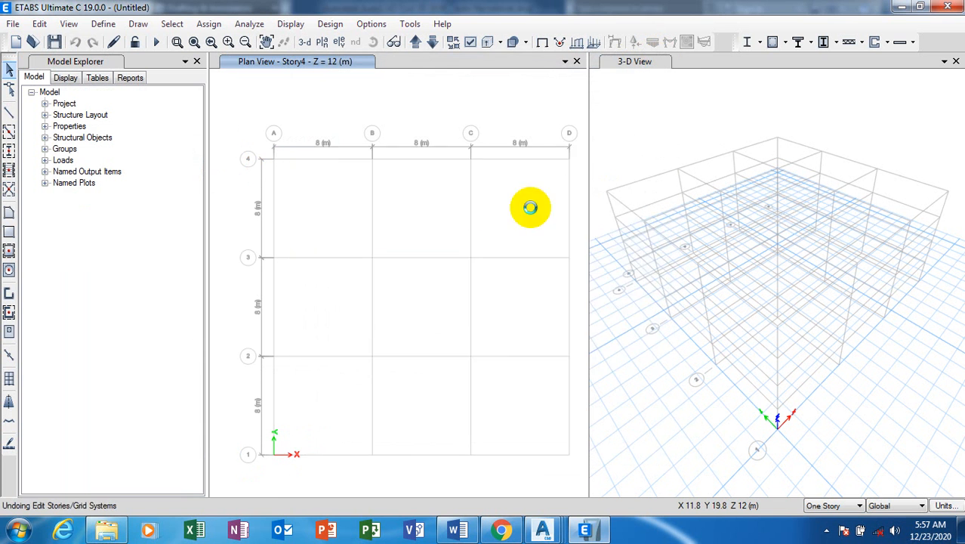
# Open grid system G1 for modification from the plan view and display its grid data as spacing
pyautogui.rightClick(422, 205)
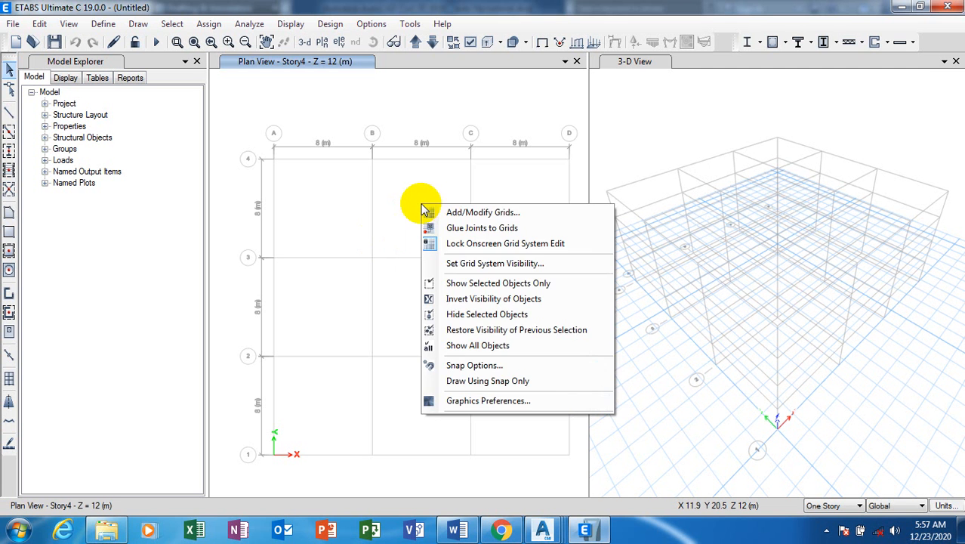
pyautogui.click(437, 212)
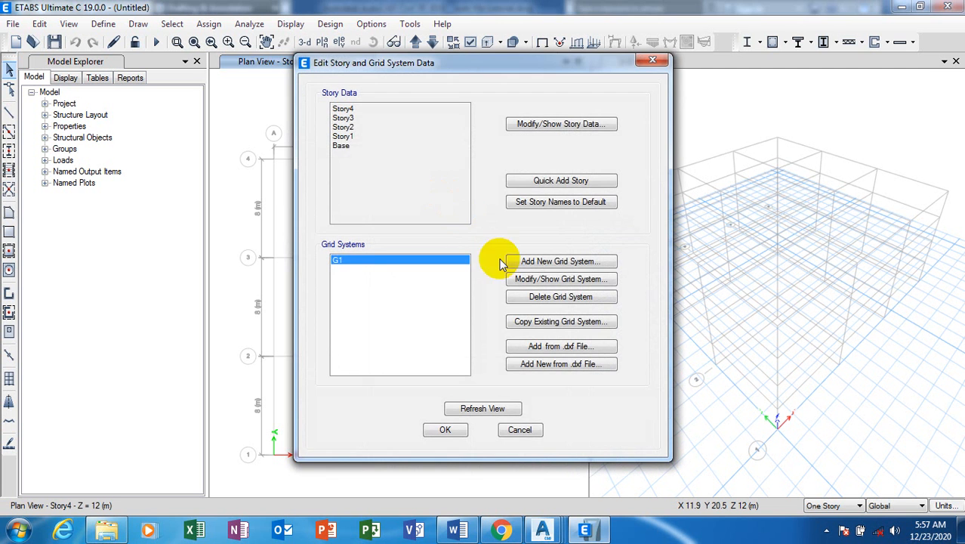
pyautogui.click(560, 279)
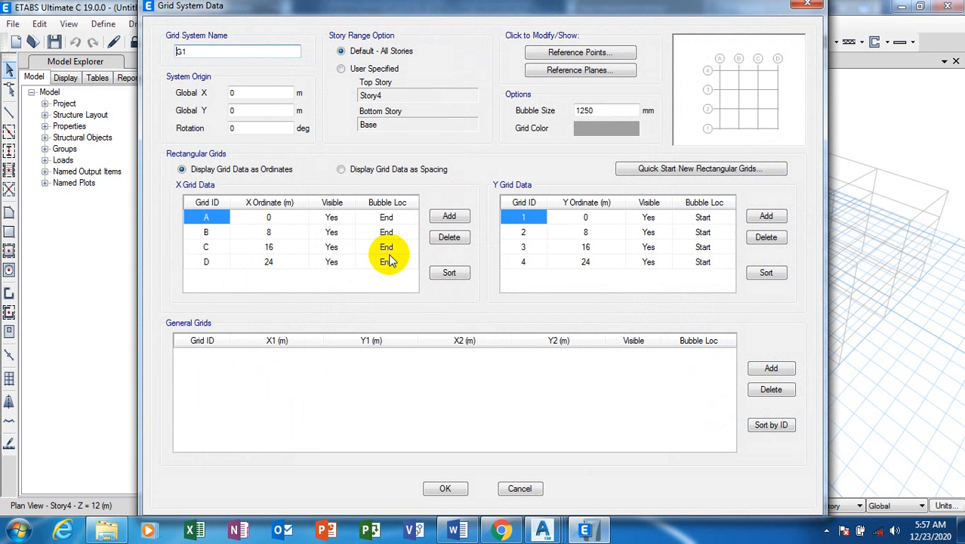
pyautogui.click(342, 169)
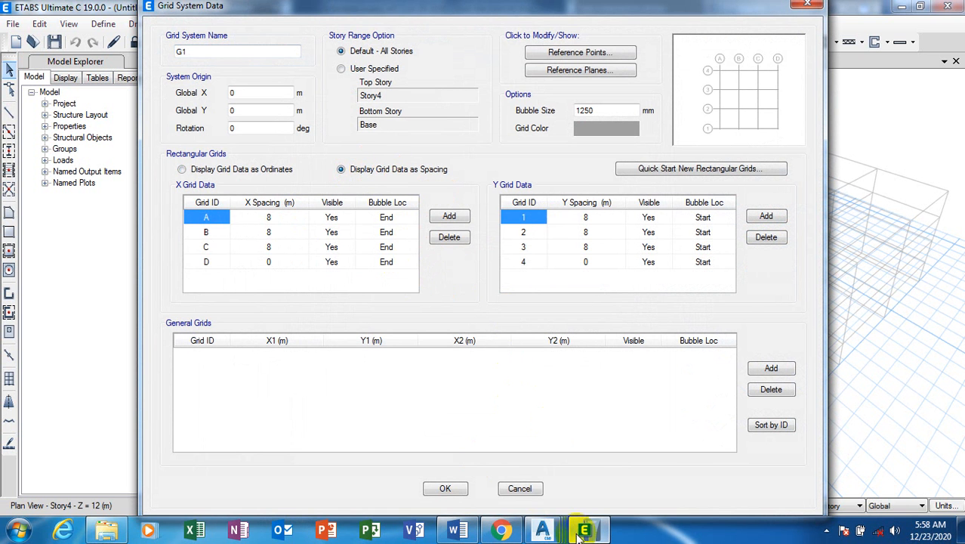
# Switch to auto file tutorial.dwg in AutoCAD Civil 3D and examine the dimensions between the plan's vertical grid lines
pyautogui.moveTo(542, 529)
pyautogui.click(687, 457)
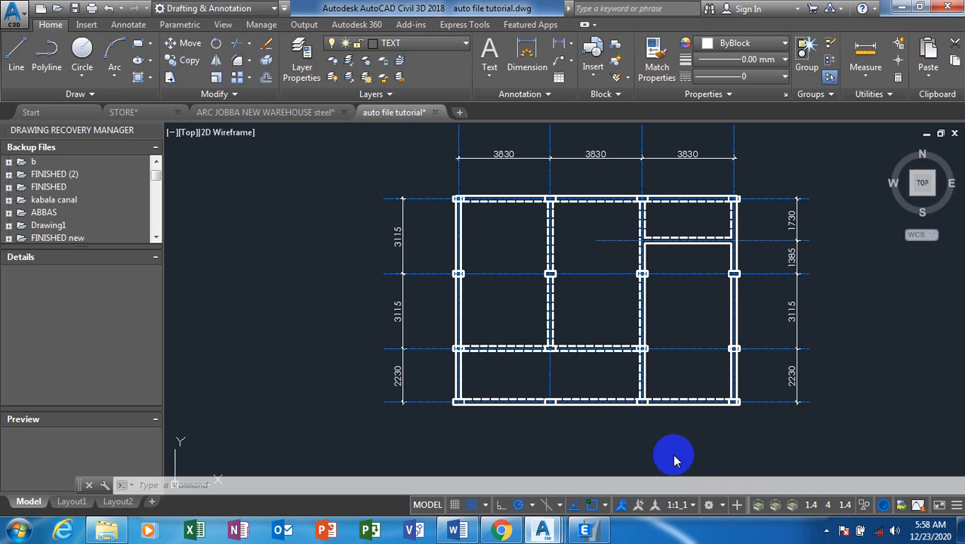
pyautogui.scroll(4, 536, 151)
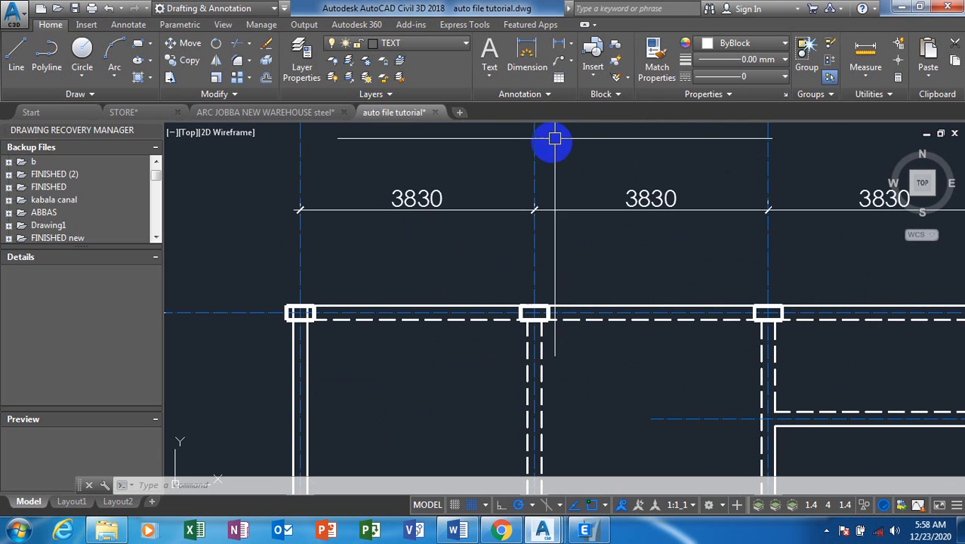
pyautogui.scroll(-5, 538, 204)
pyautogui.scroll(3, 420, 237)
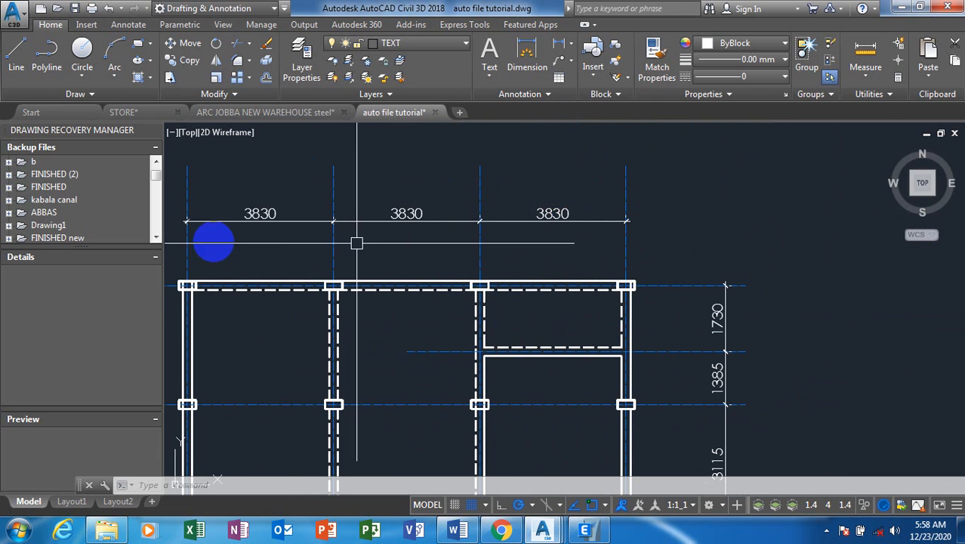
pyautogui.scroll(-3, 681, 206)
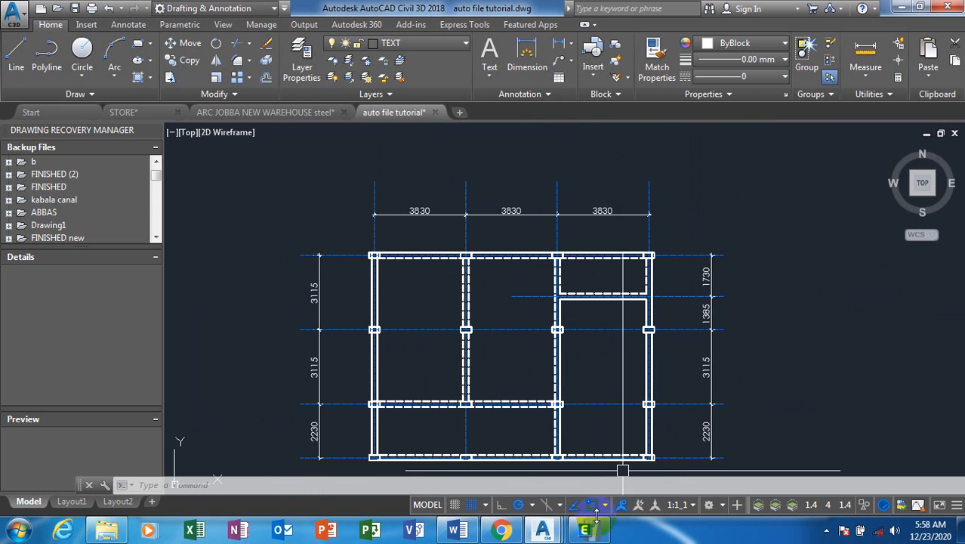
# Return to ETABS and set the X spacing of grids A and B to 3.83 m
pyautogui.moveTo(583, 531)
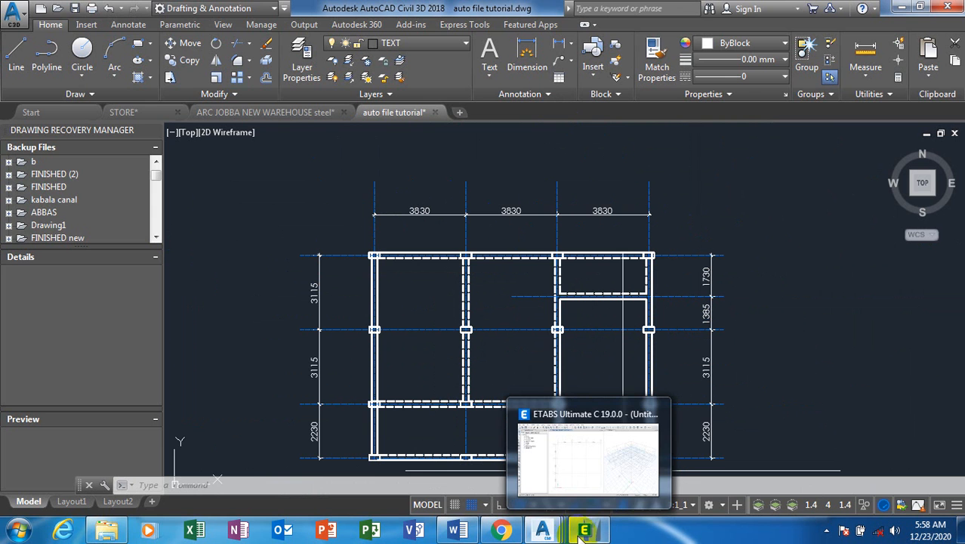
pyautogui.click(585, 471)
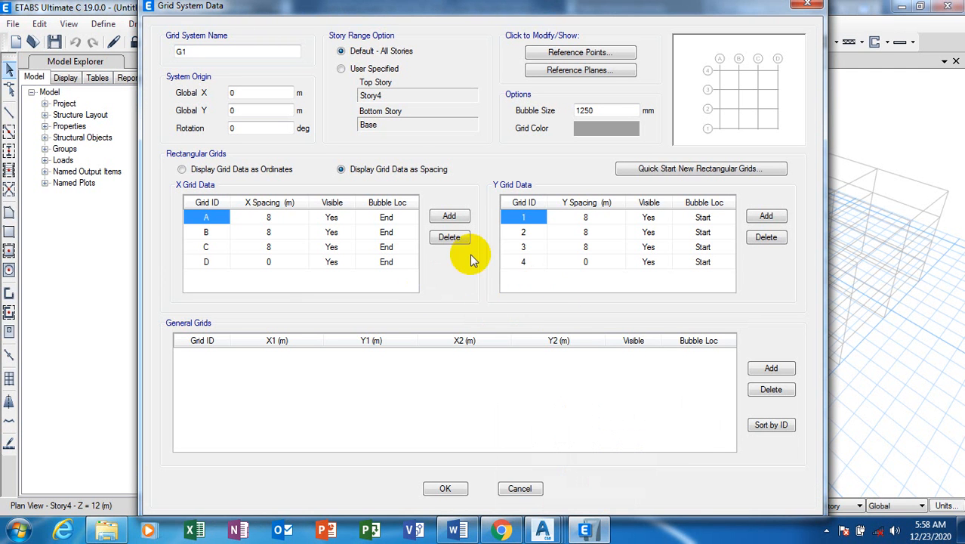
pyautogui.click(269, 217)
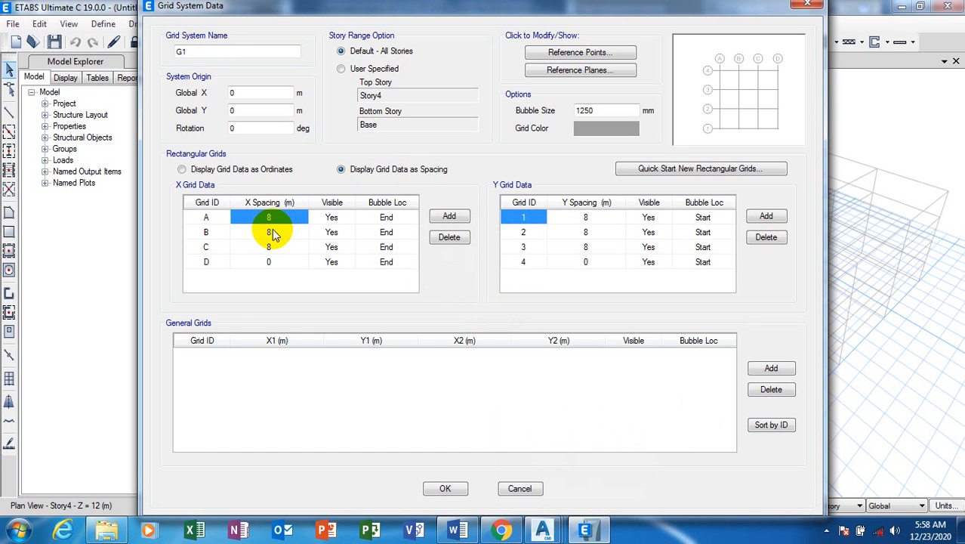
pyautogui.write('3')
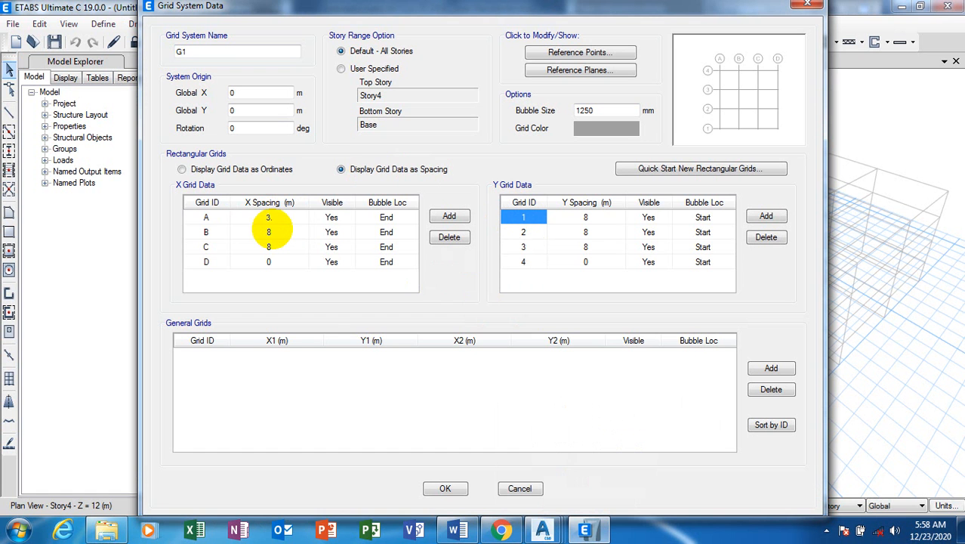
pyautogui.write('.83')
pyautogui.click(273, 233)
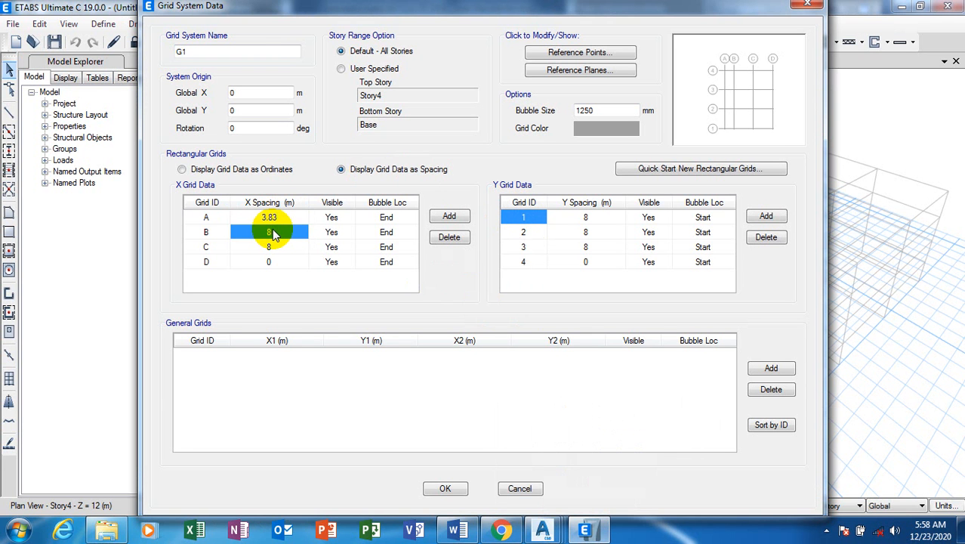
pyautogui.click(272, 231)
pyautogui.write('3.83')
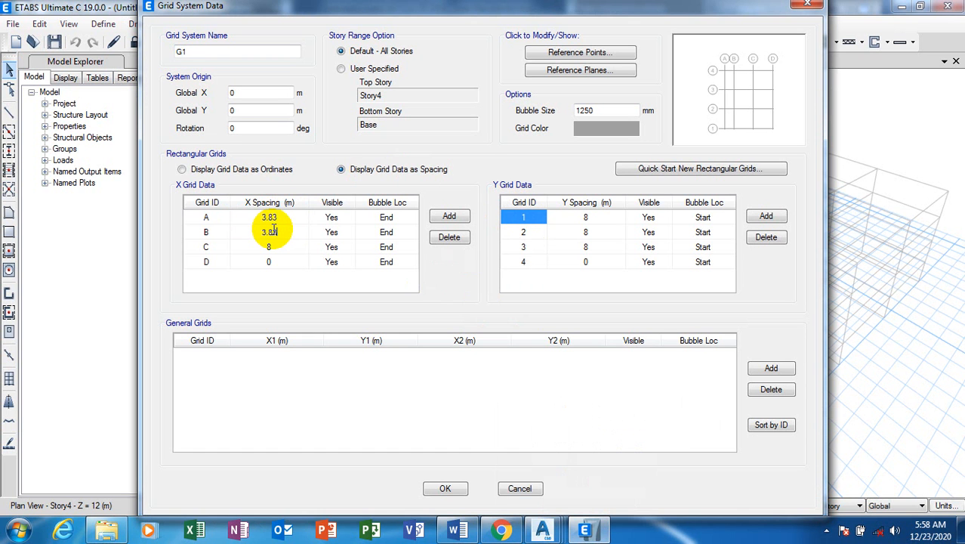
# Try a feet-and-inches value of 3'4" for the X spacing of grid C
pyautogui.click(272, 250)
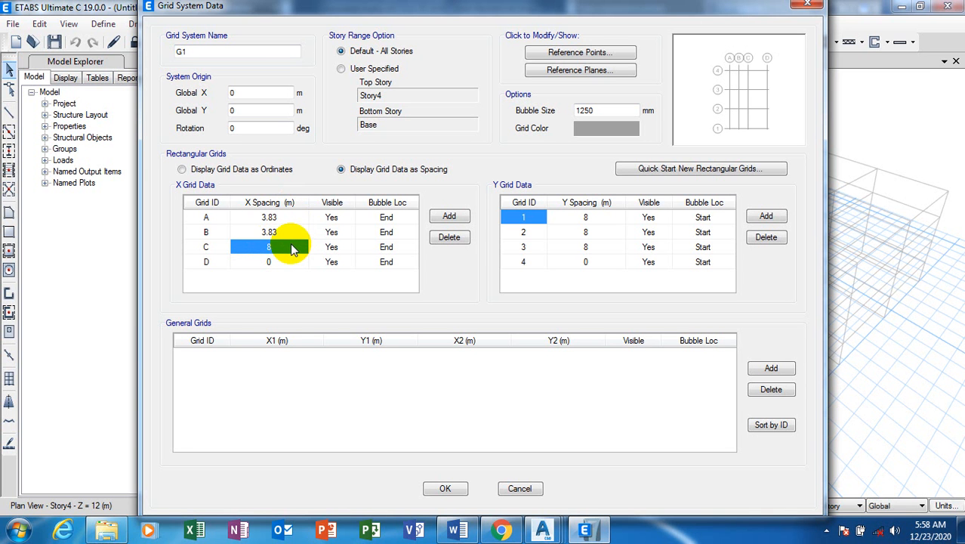
pyautogui.write('3')
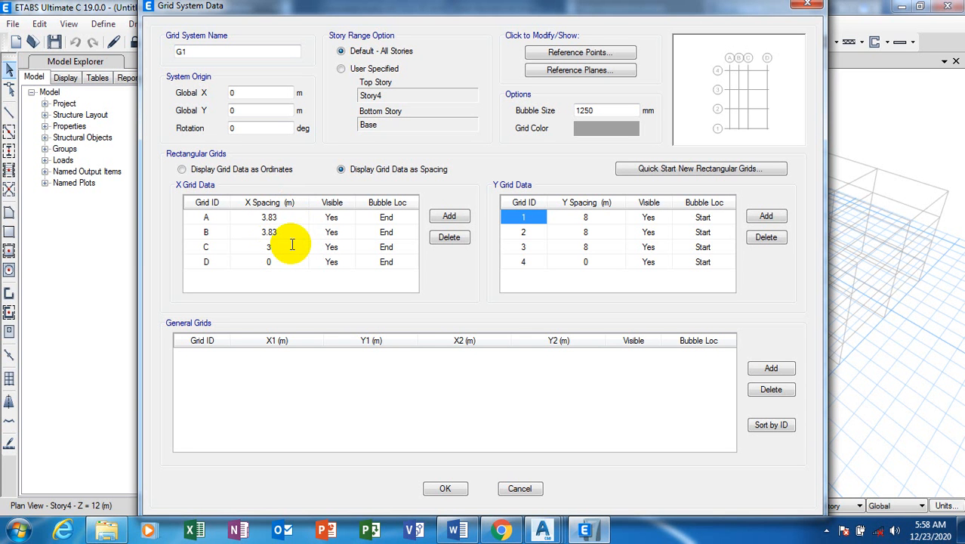
pyautogui.write('.')
pyautogui.press('BackSpace')
pyautogui.write('.')
pyautogui.press('BackSpace')
pyautogui.write("'4")
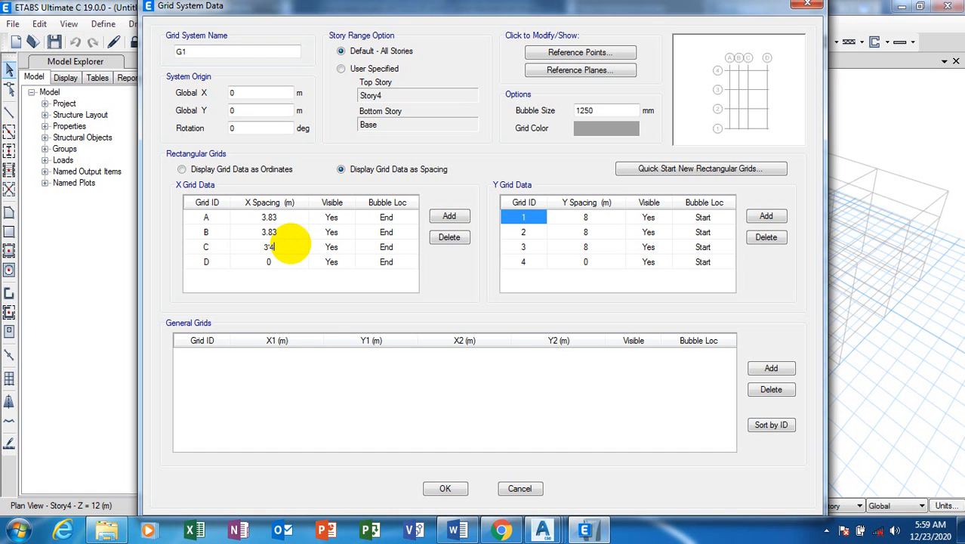
pyautogui.click(272, 259)
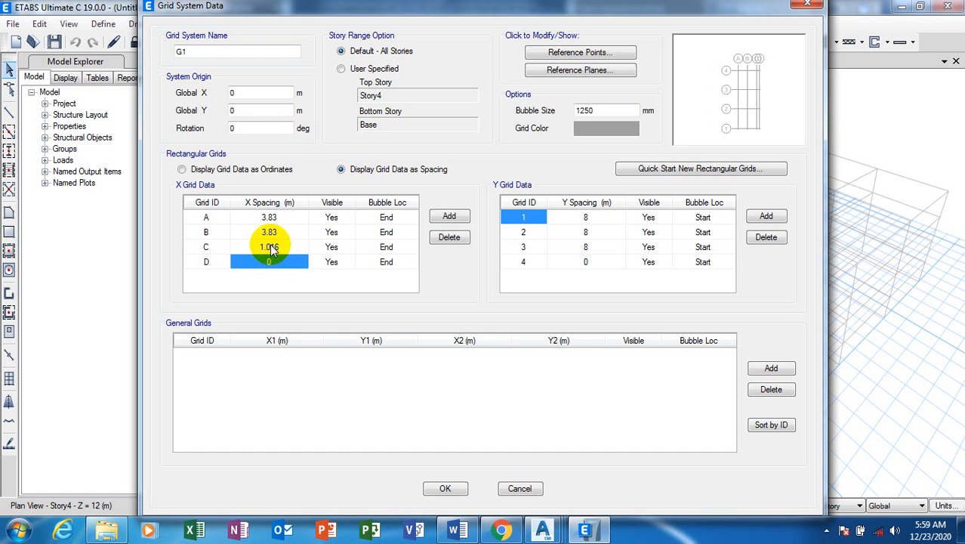
# Try replacing grid C's X spacing with the feet-and-inches value 34'4"
pyautogui.click(269, 249)
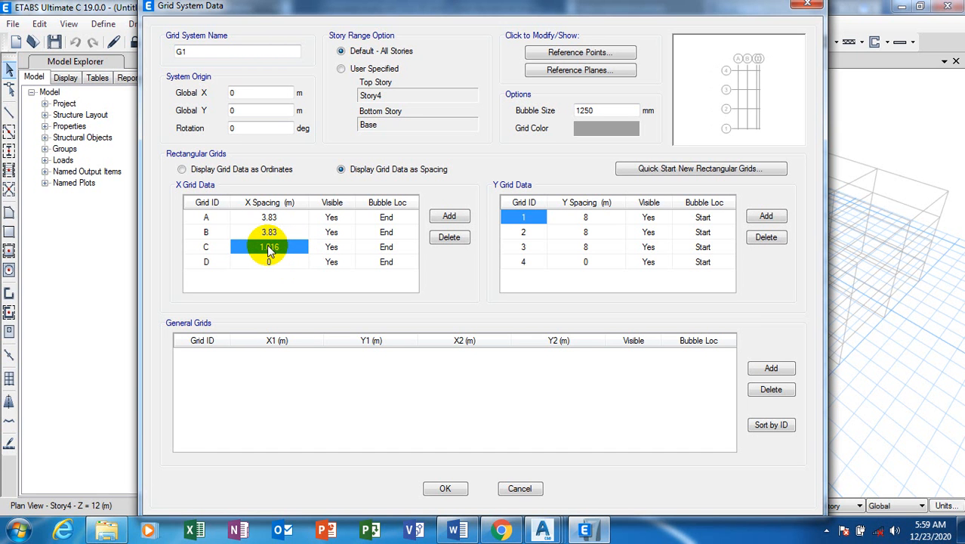
pyautogui.write('3')
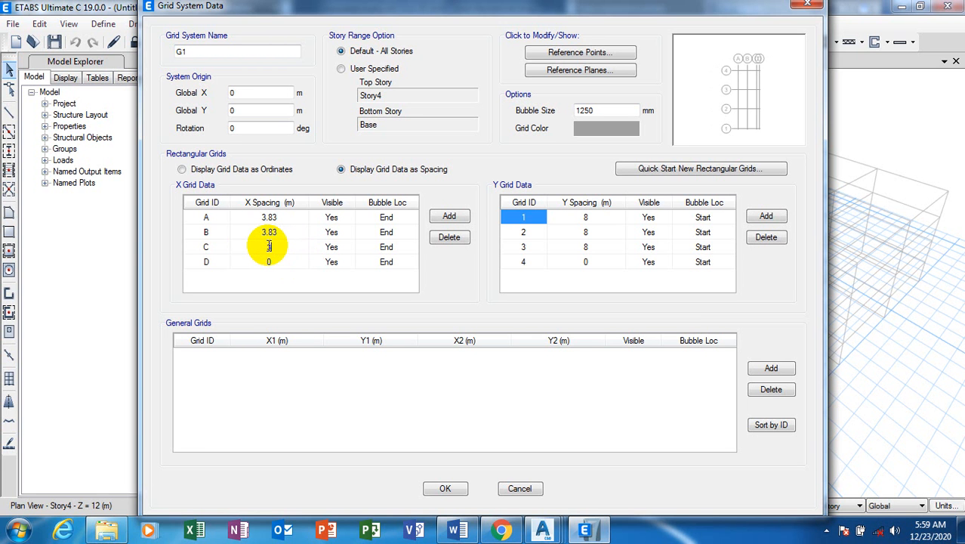
pyautogui.write('.4.')
pyautogui.press('BackSpace')
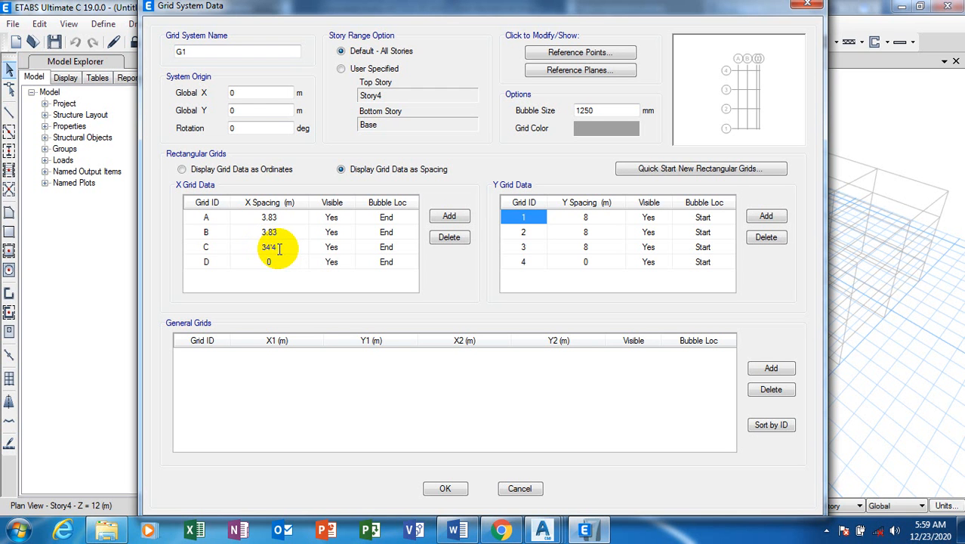
pyautogui.write('"')
pyautogui.press('Return')
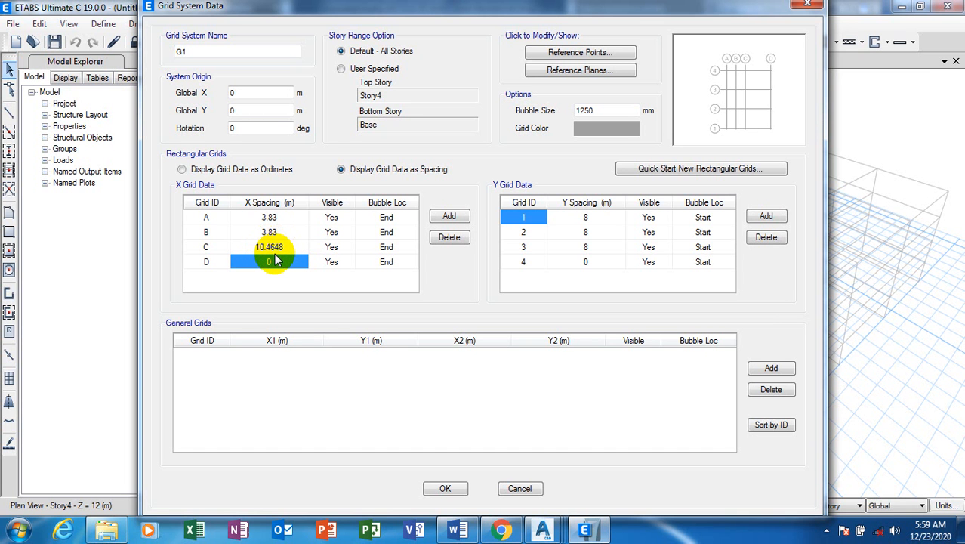
# Set the X spacing of grid C to 3.83 m
pyautogui.click(277, 249)
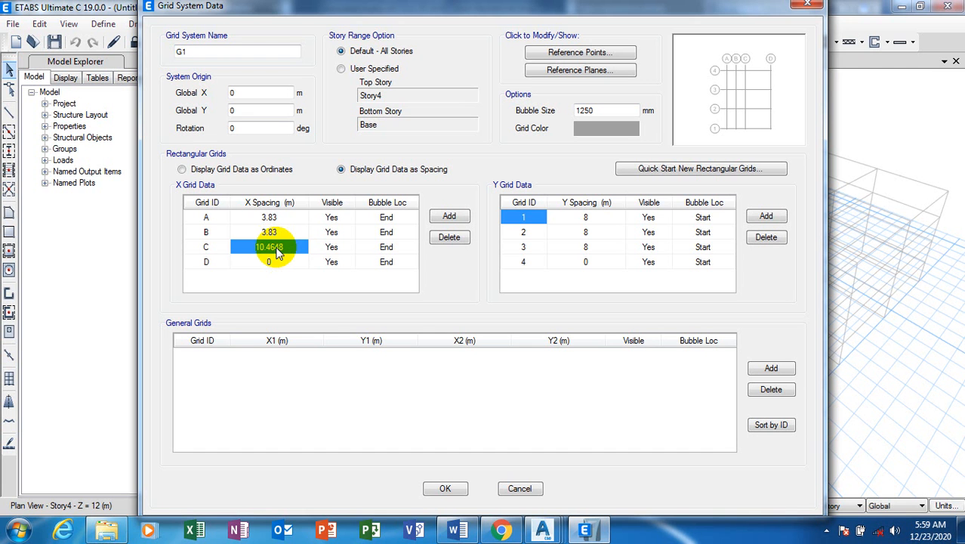
pyautogui.write('3.')
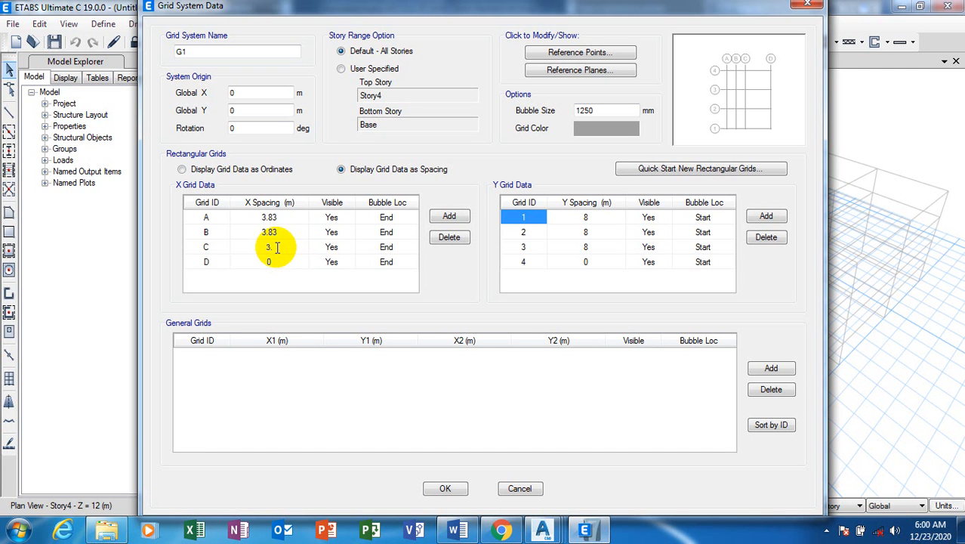
pyautogui.write('84')
pyautogui.press('BackSpace')
pyautogui.write('3')
pyautogui.click(270, 261)
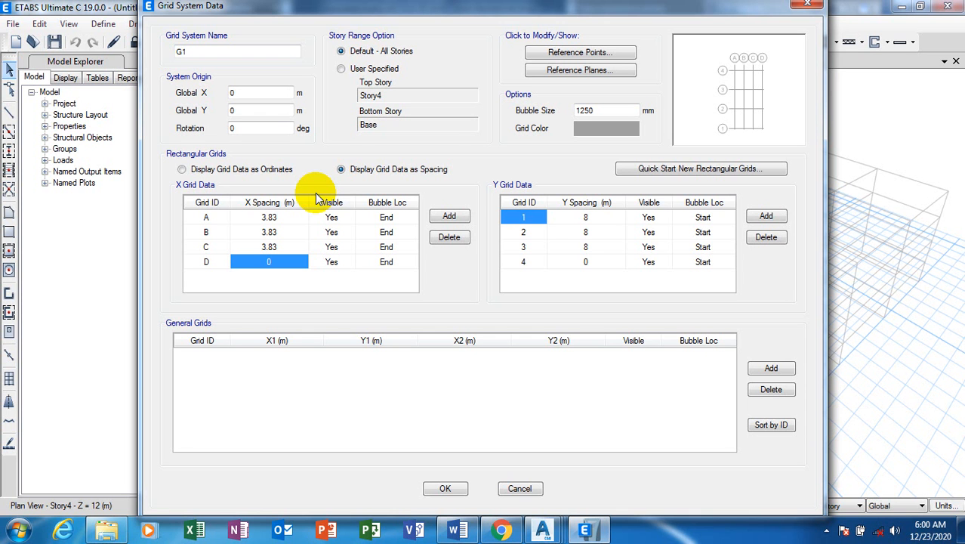
# Check the dimensions between the plan's horizontal grid lines in auto file tutorial.dwg in AutoCAD Civil 3D
pyautogui.click(587, 217)
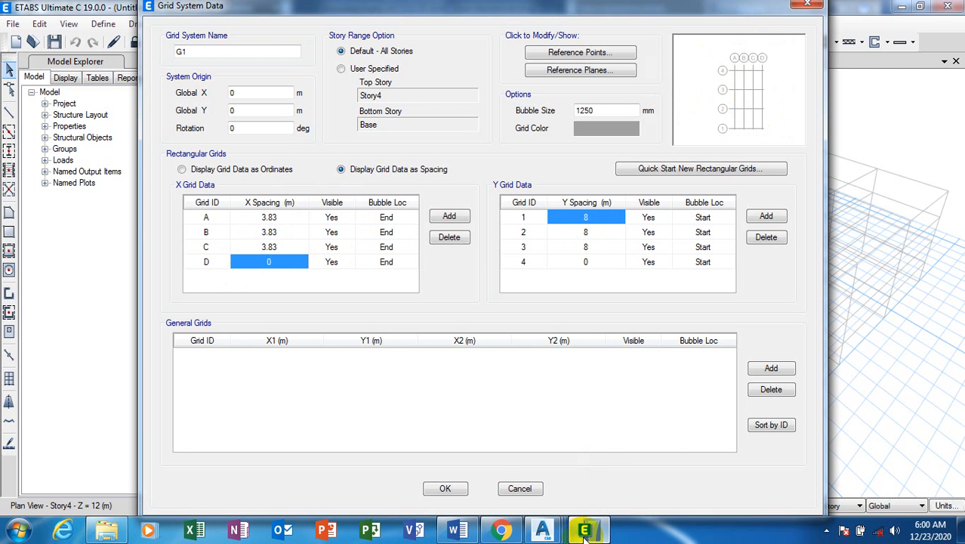
pyautogui.moveTo(542, 531)
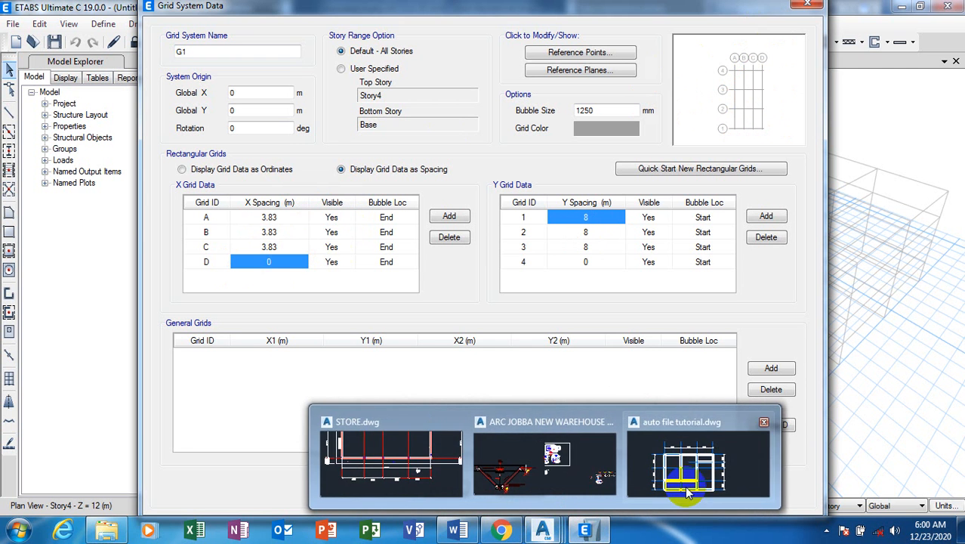
pyautogui.click(699, 468)
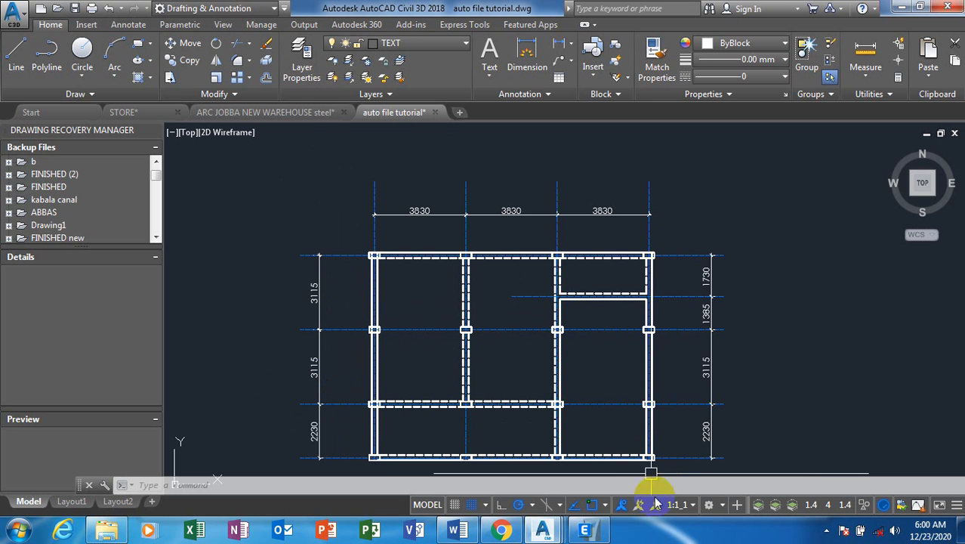
pyautogui.click(585, 531)
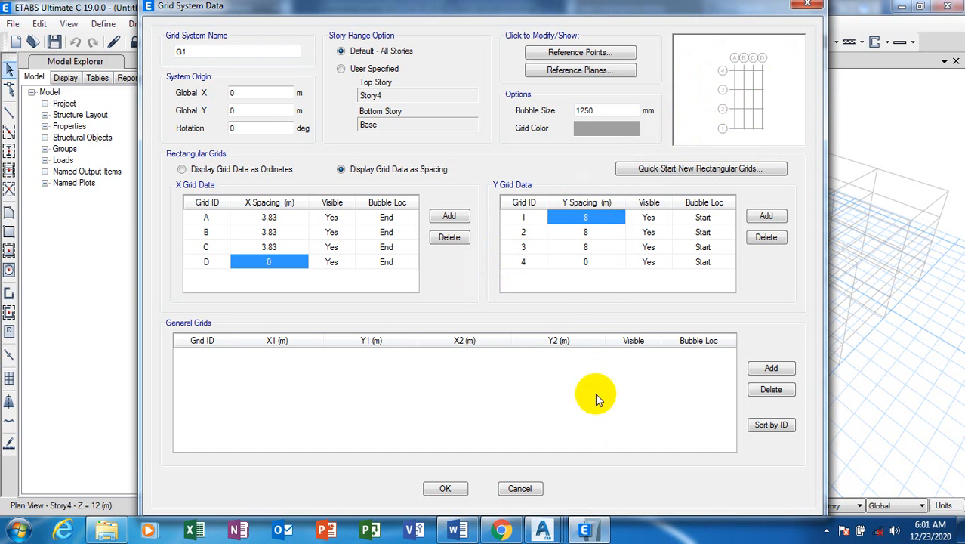
pyautogui.moveTo(581, 532)
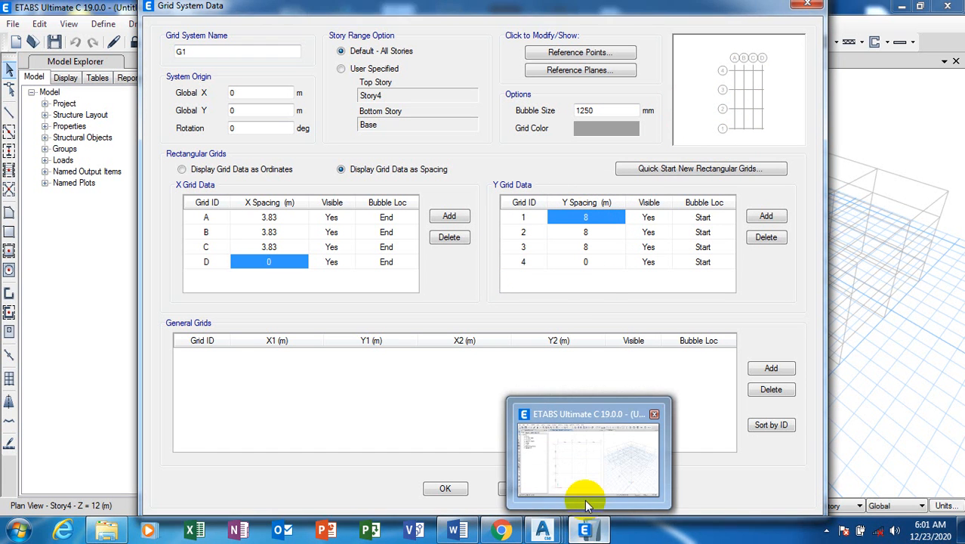
pyautogui.moveTo(549, 527)
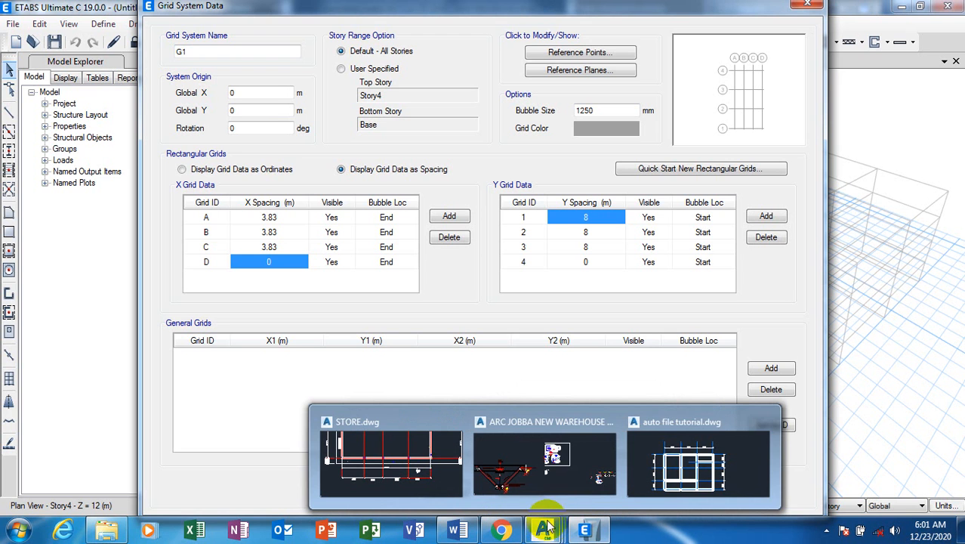
pyautogui.click(702, 462)
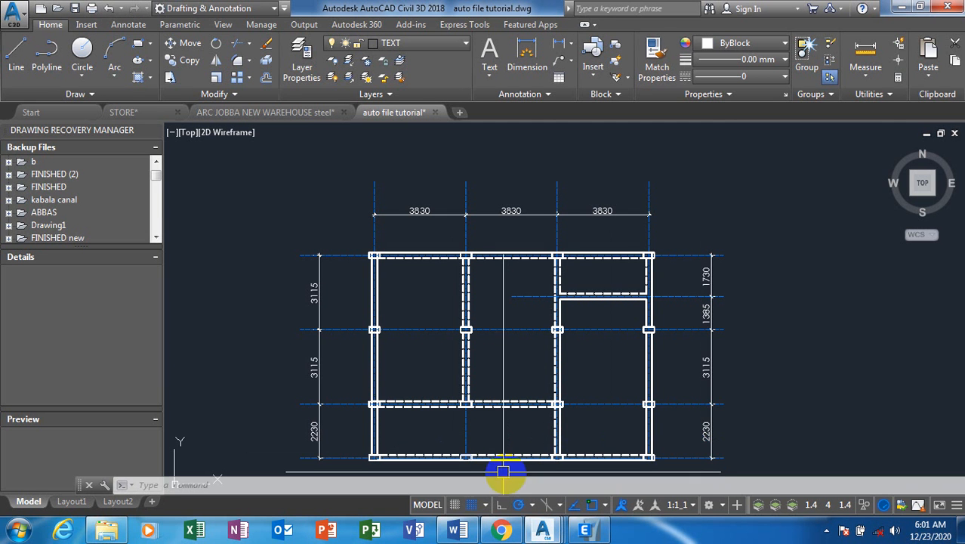
# Return to ETABS and set the Y spacing of grid 1 to 2.23 m
pyautogui.click(585, 532)
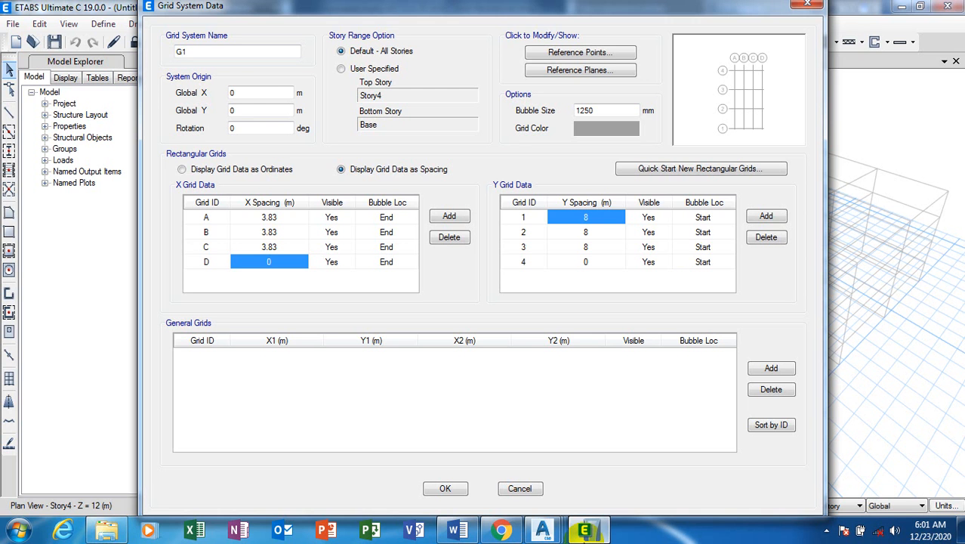
pyautogui.click(574, 215)
pyautogui.write('2.23')
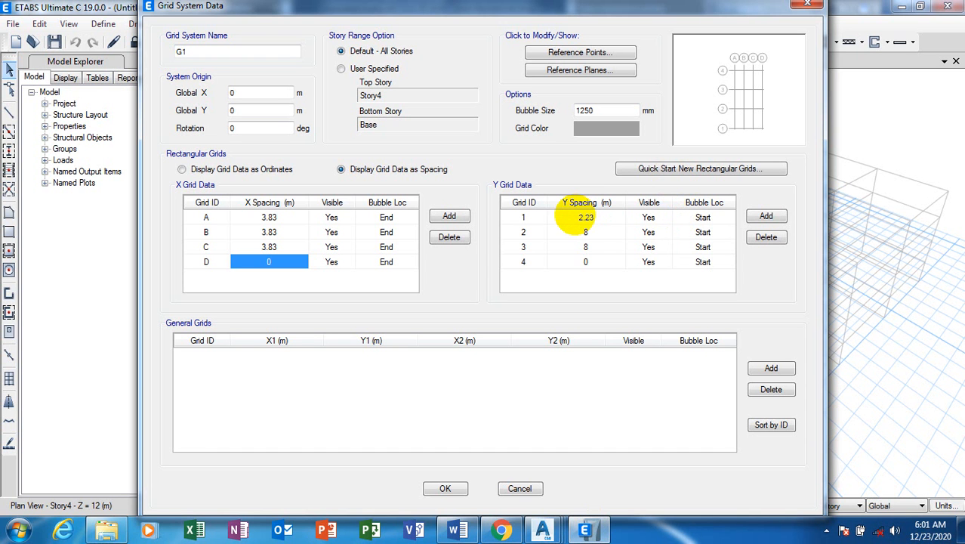
pyautogui.click(586, 232)
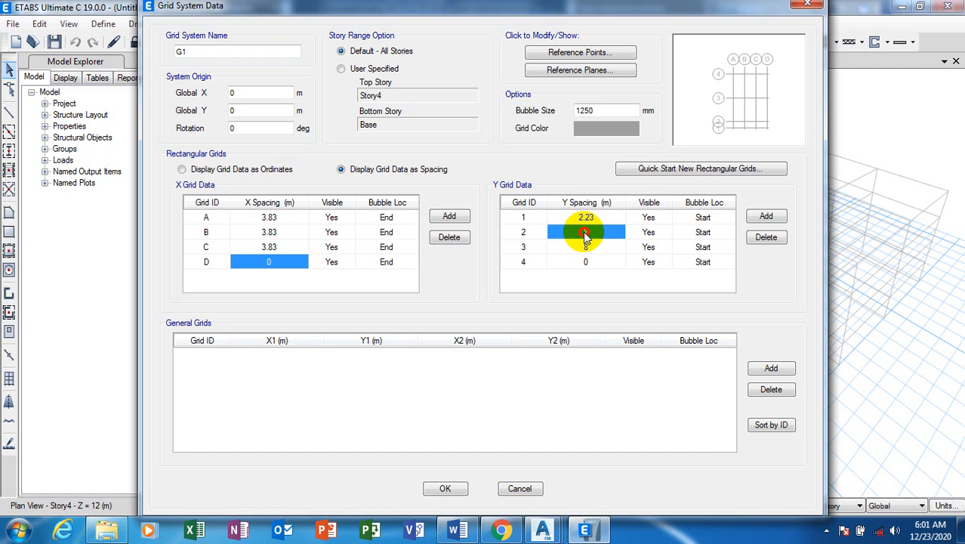
# Set the Y spacing of grid 2 to 3.115 m and grid 3 to 3.113 m, and accept the grid system data
pyautogui.click(586, 234)
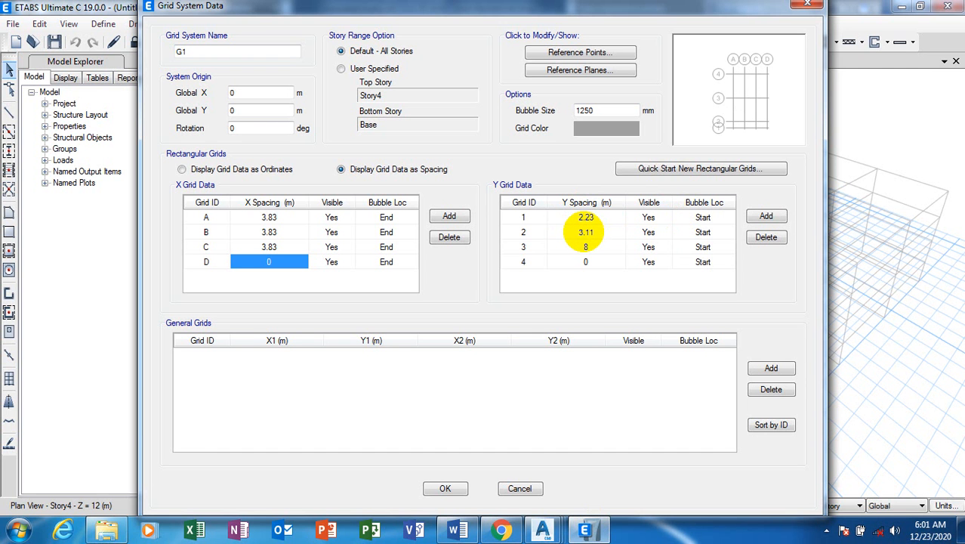
pyautogui.click(586, 247)
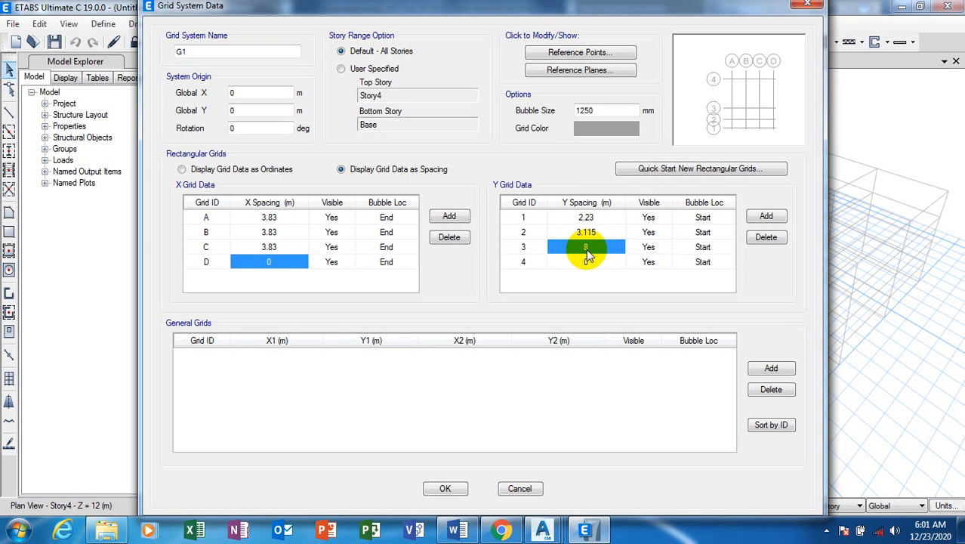
pyautogui.click(586, 248)
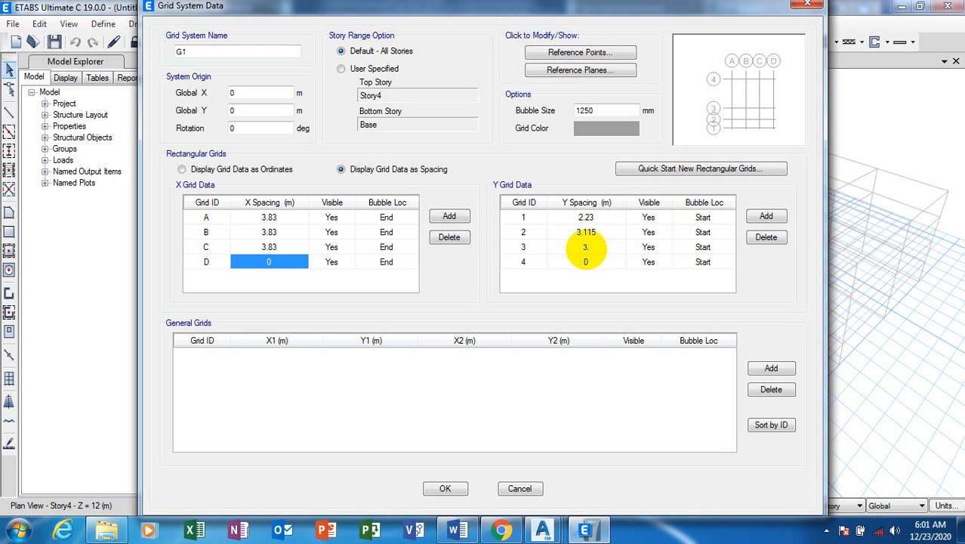
pyautogui.click(586, 260)
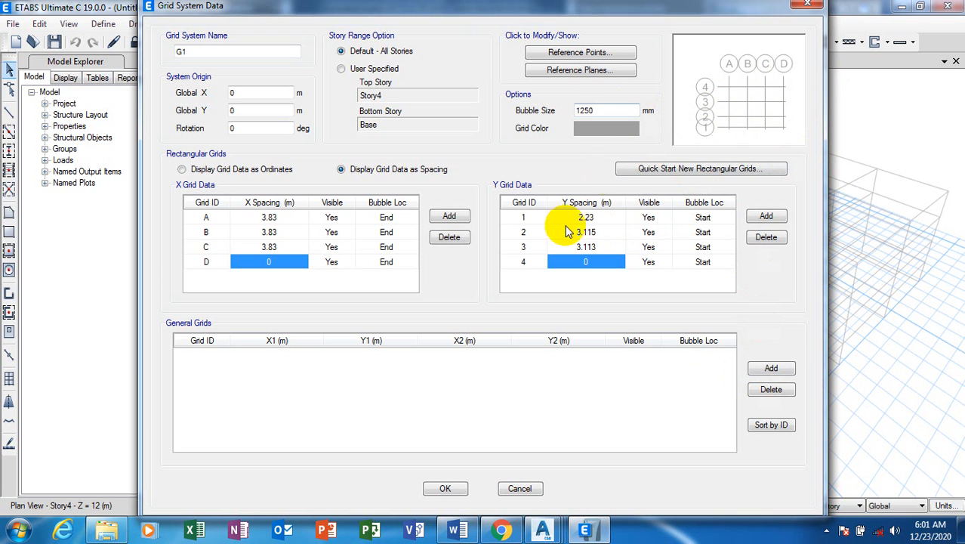
pyautogui.click(445, 489)
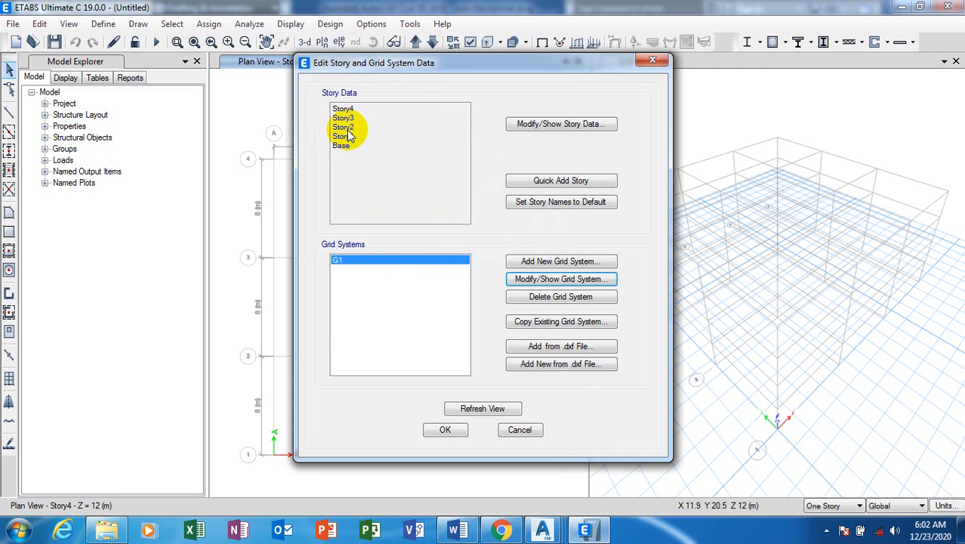
# Delete Story4 and Story3 from the story data together with the existing structure at those stories
pyautogui.click(545, 129)
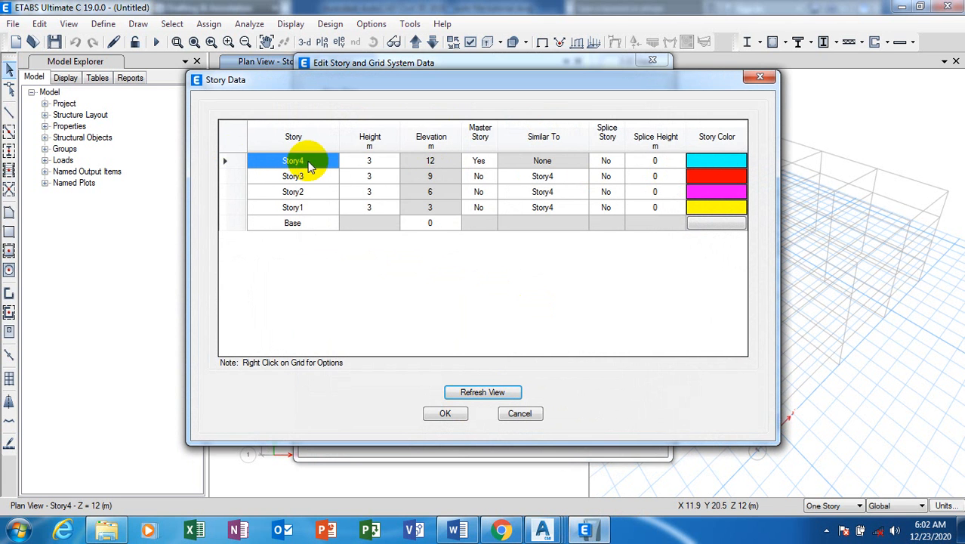
pyautogui.rightClick(306, 163)
pyautogui.moveTo(349, 220)
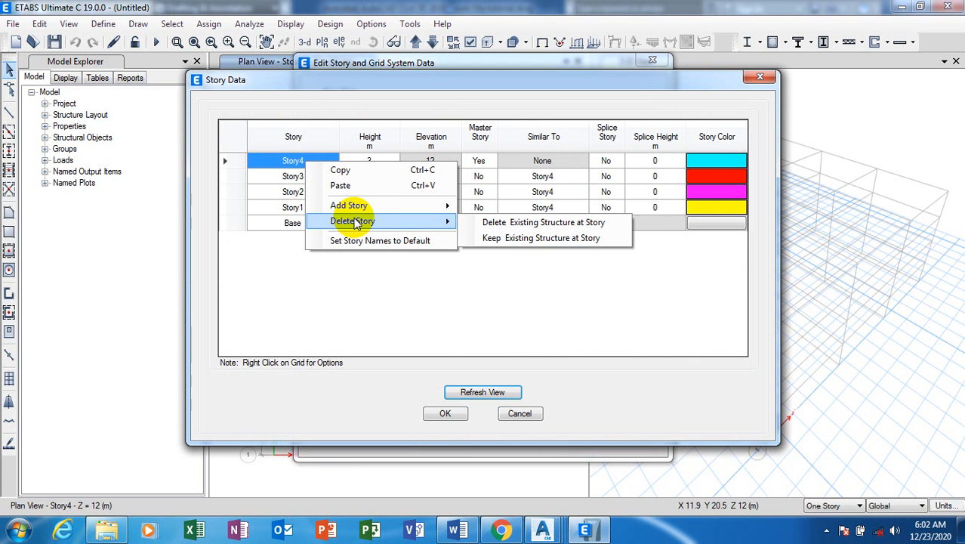
pyautogui.click(580, 224)
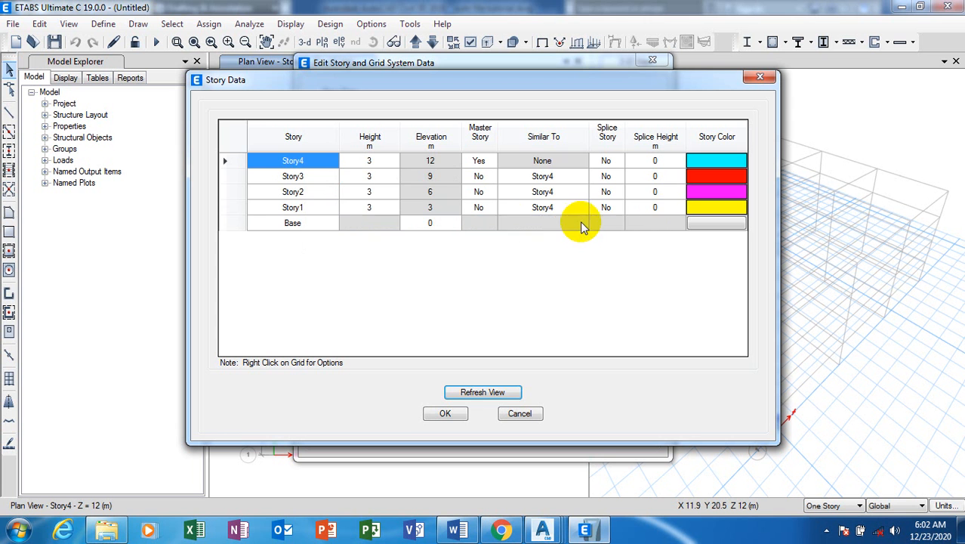
pyautogui.rightClick(313, 163)
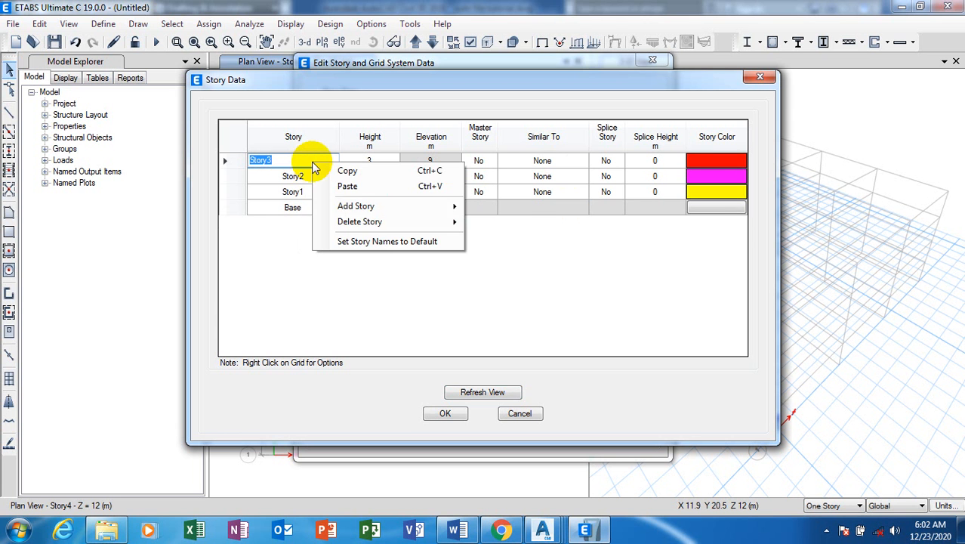
pyautogui.moveTo(451, 224)
pyautogui.click(519, 225)
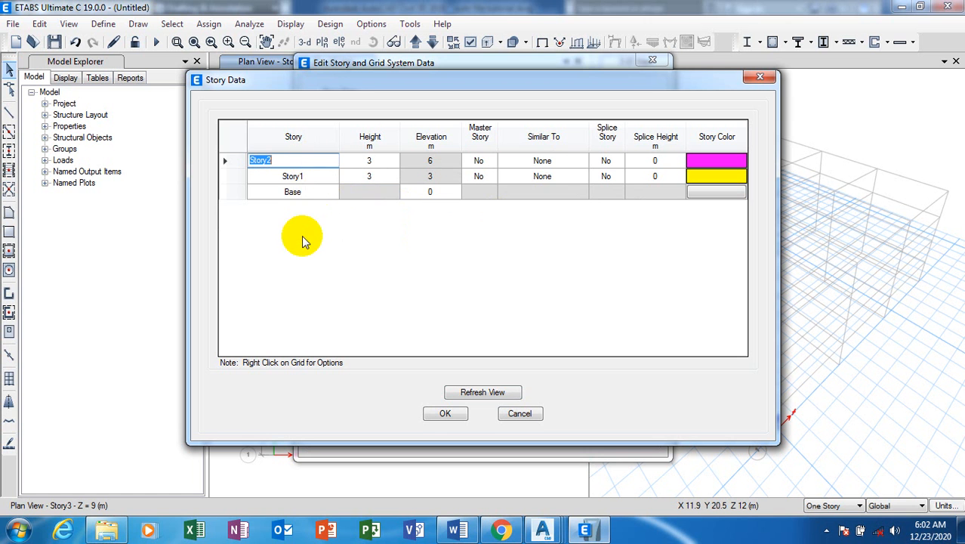
# Check the height and elevation entries of Story1 and Story2 in the story data
pyautogui.click(373, 193)
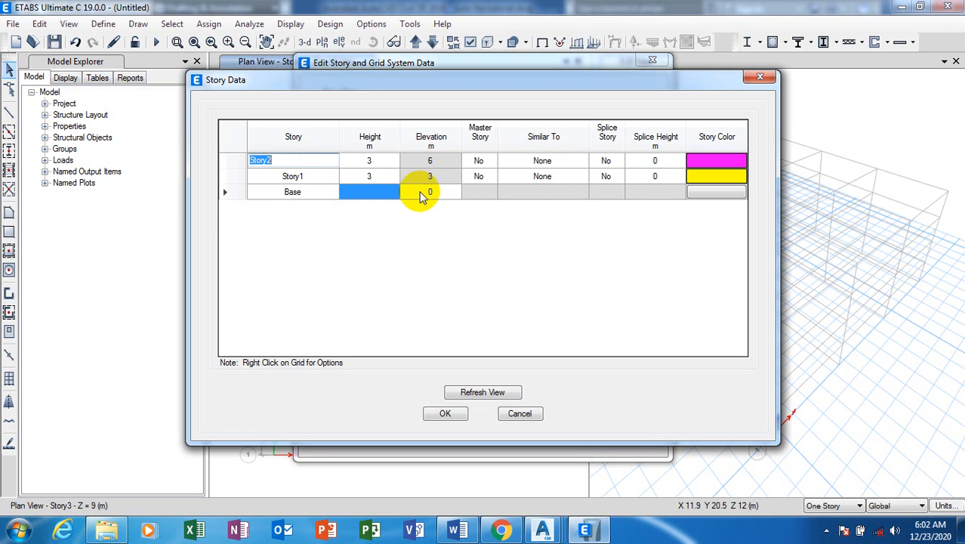
pyautogui.doubleClick(371, 176)
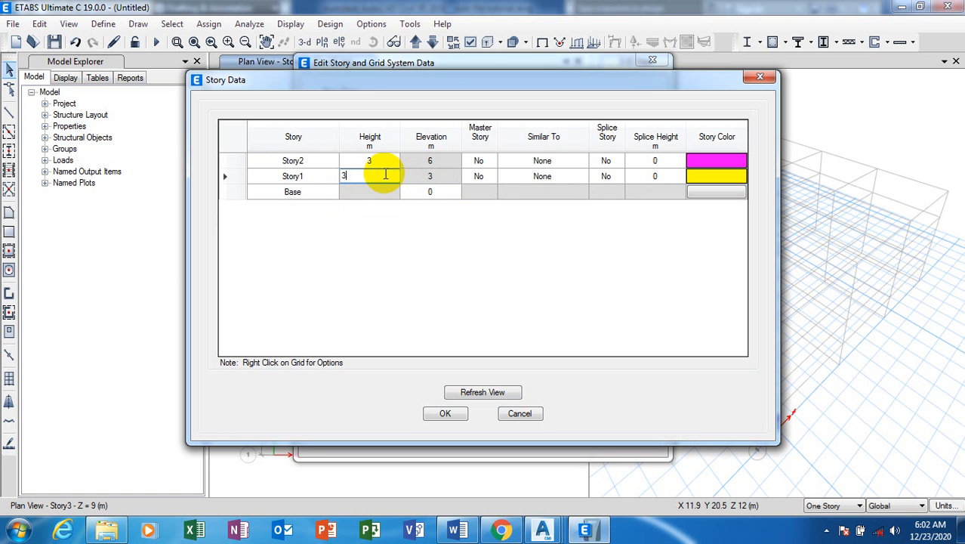
pyautogui.doubleClick(382, 160)
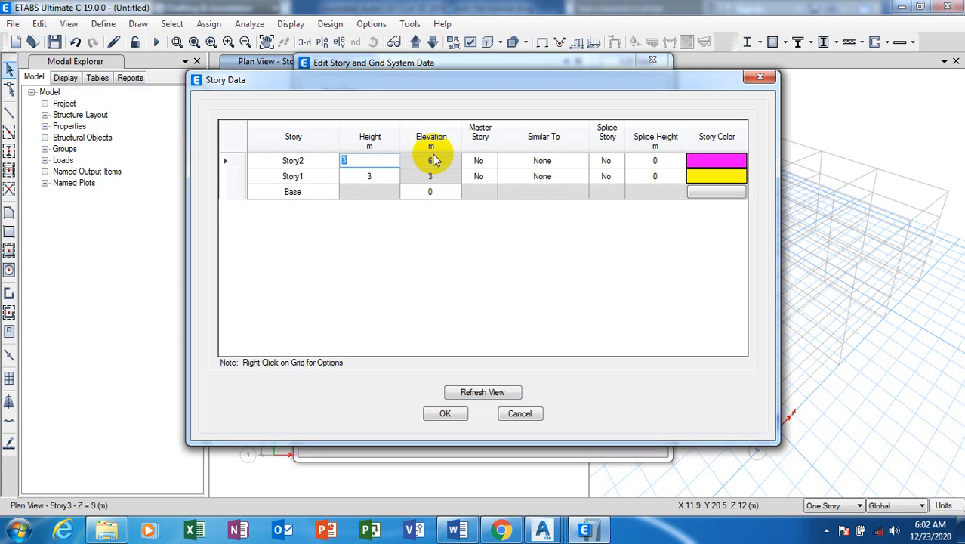
pyautogui.doubleClick(384, 178)
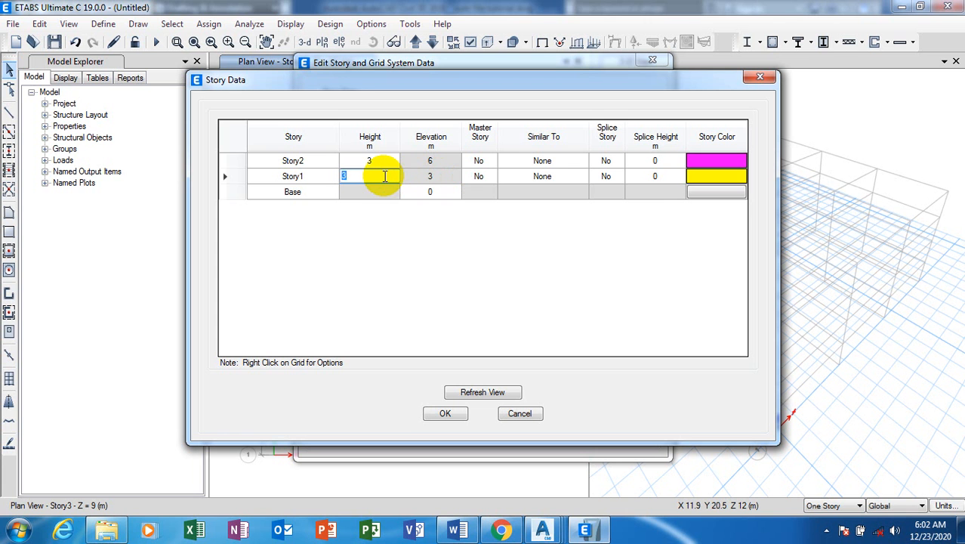
pyautogui.click(382, 161)
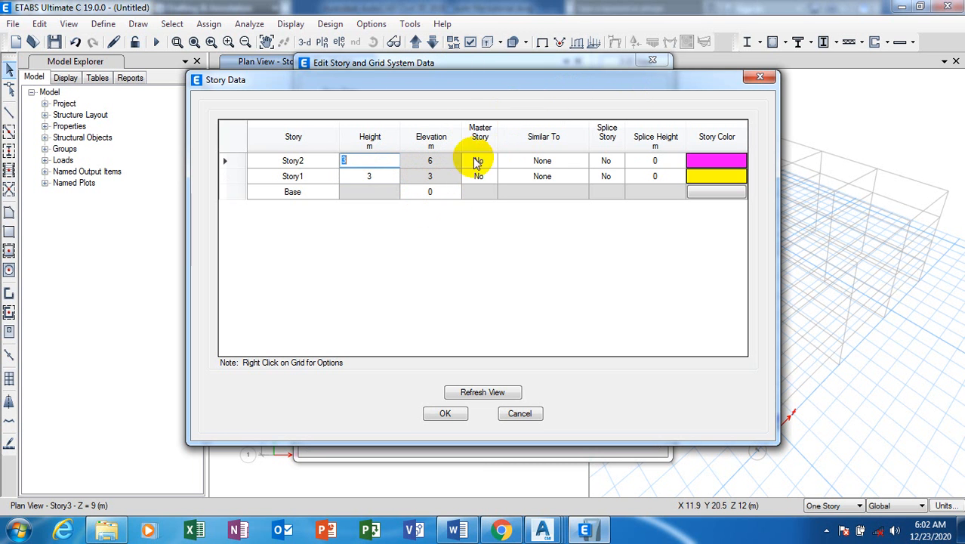
pyautogui.click(440, 178)
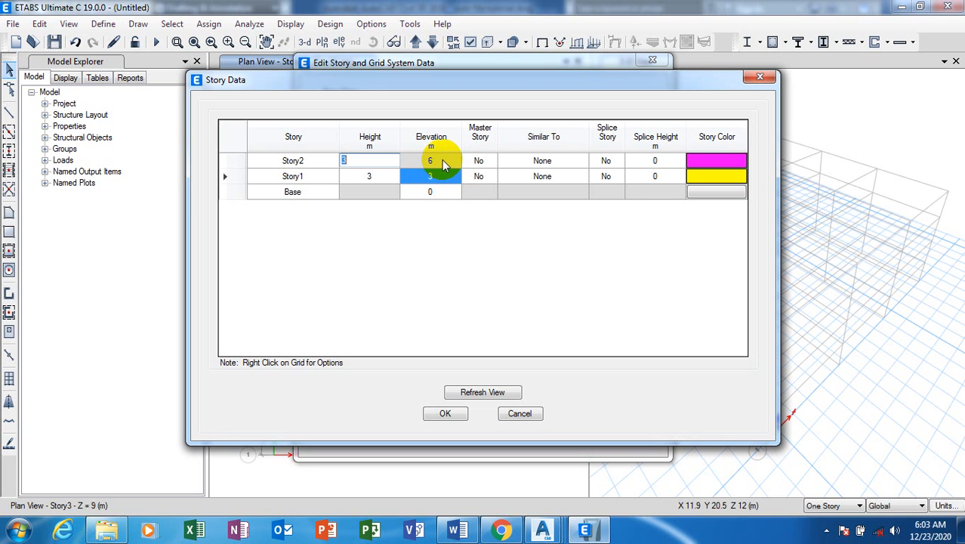
pyautogui.click(441, 163)
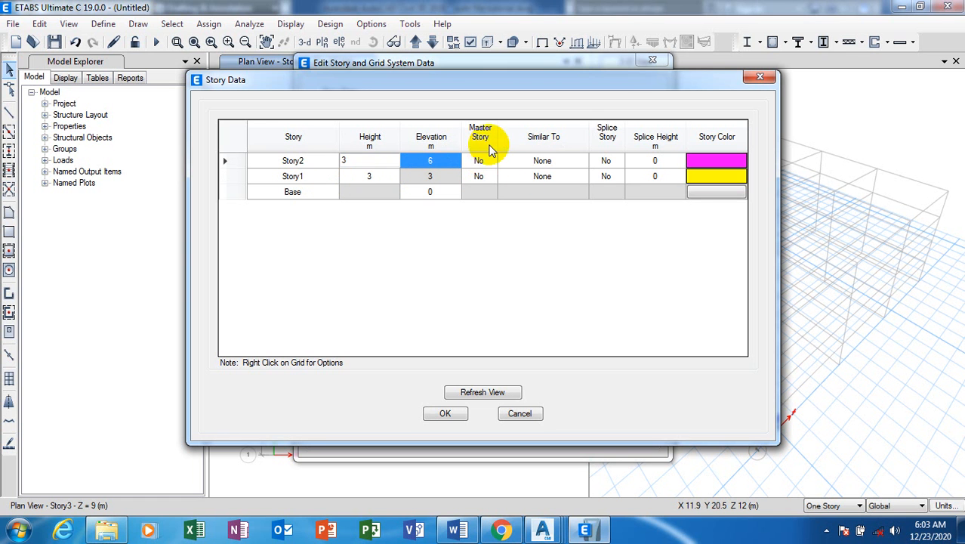
# Make Story1 a master story and look at the master story options for Story2
pyautogui.click(487, 163)
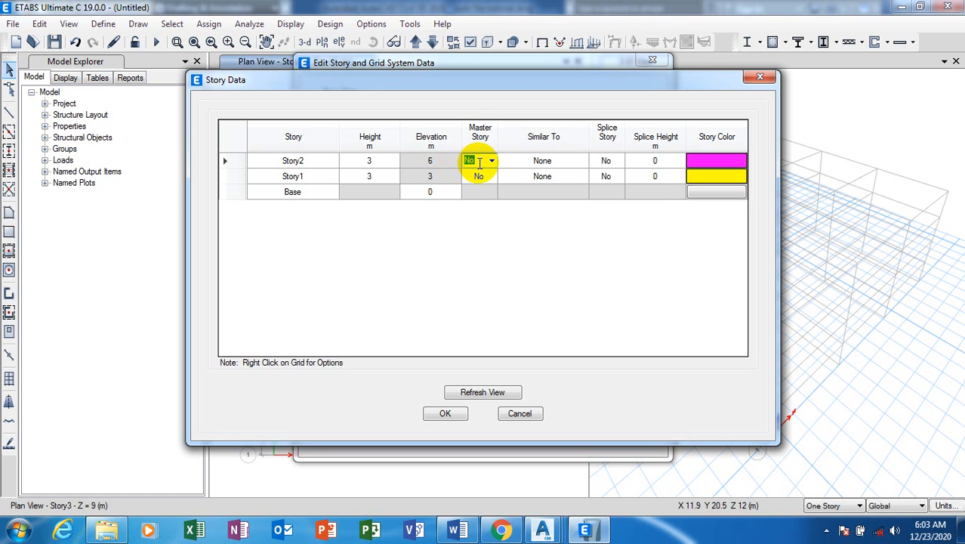
pyautogui.click(487, 178)
pyautogui.click(490, 178)
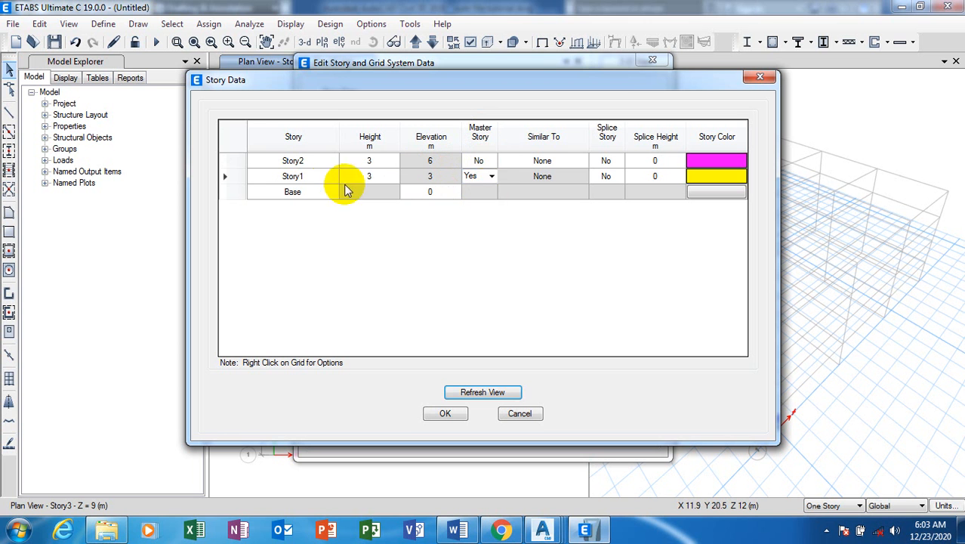
pyautogui.click(490, 158)
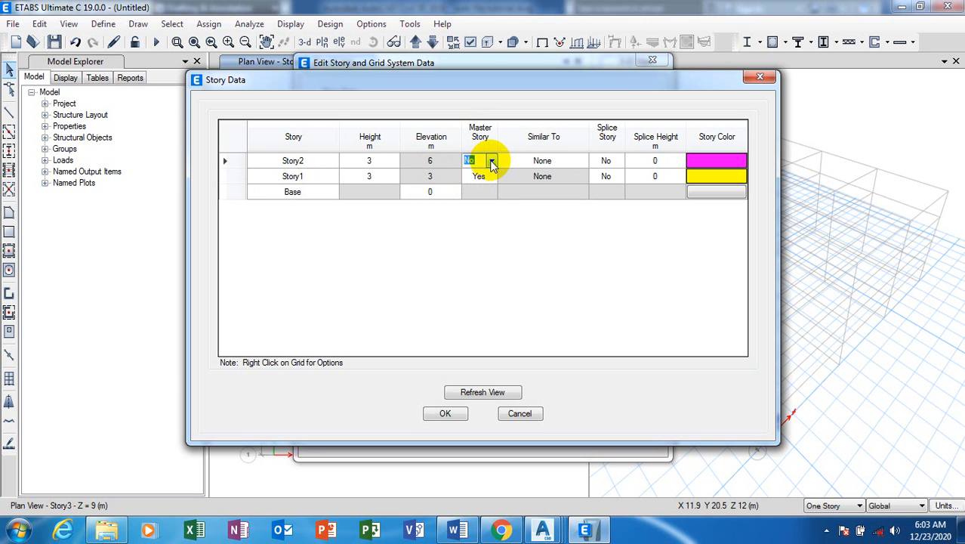
pyautogui.click(492, 162)
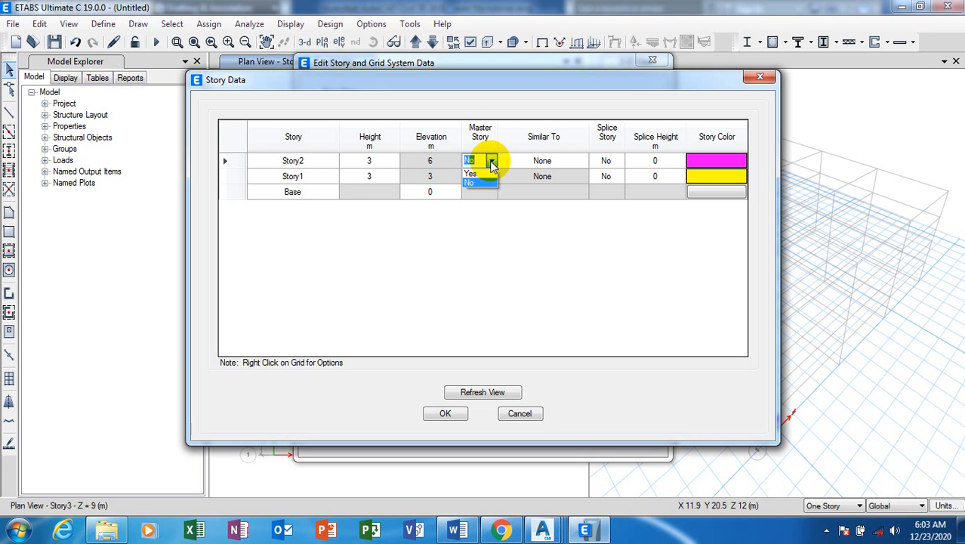
pyautogui.click(491, 162)
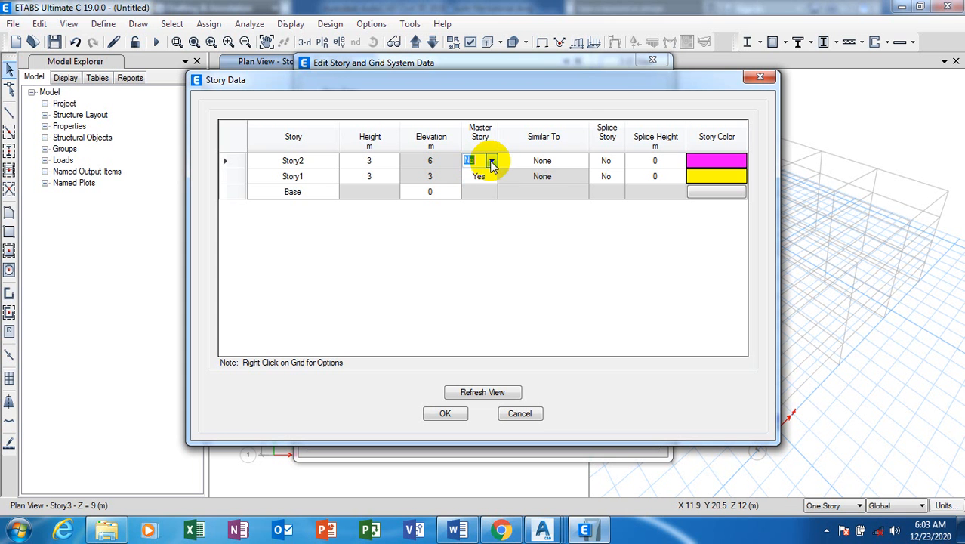
# Set Story2 as similar to Story1 in the story data
pyautogui.click(558, 162)
pyautogui.click(582, 160)
pyautogui.click(545, 185)
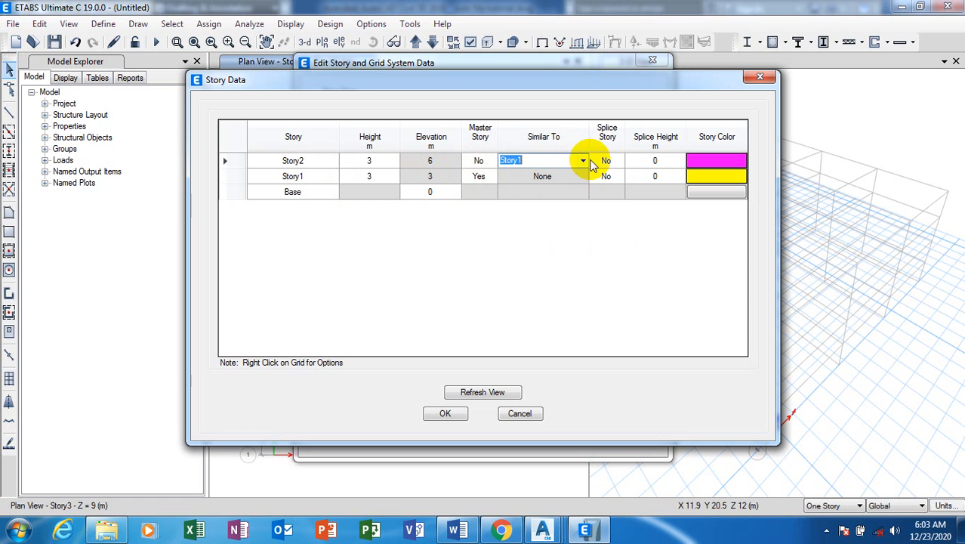
pyautogui.click(583, 160)
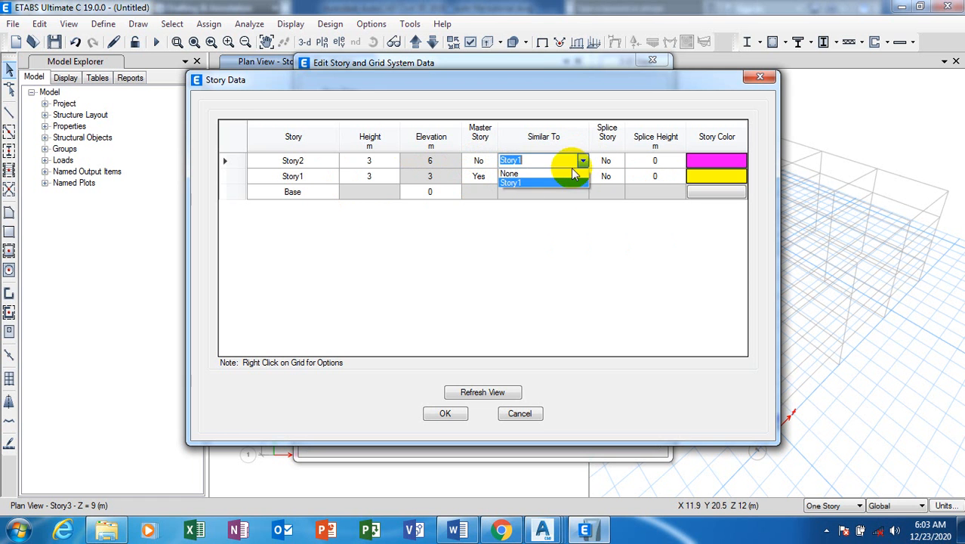
pyautogui.click(530, 183)
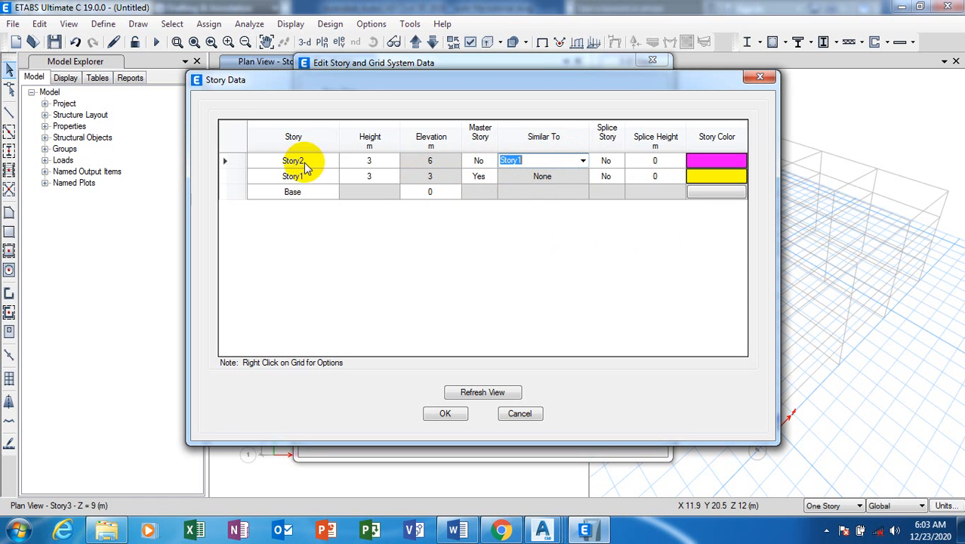
pyautogui.click(582, 160)
pyautogui.click(582, 160)
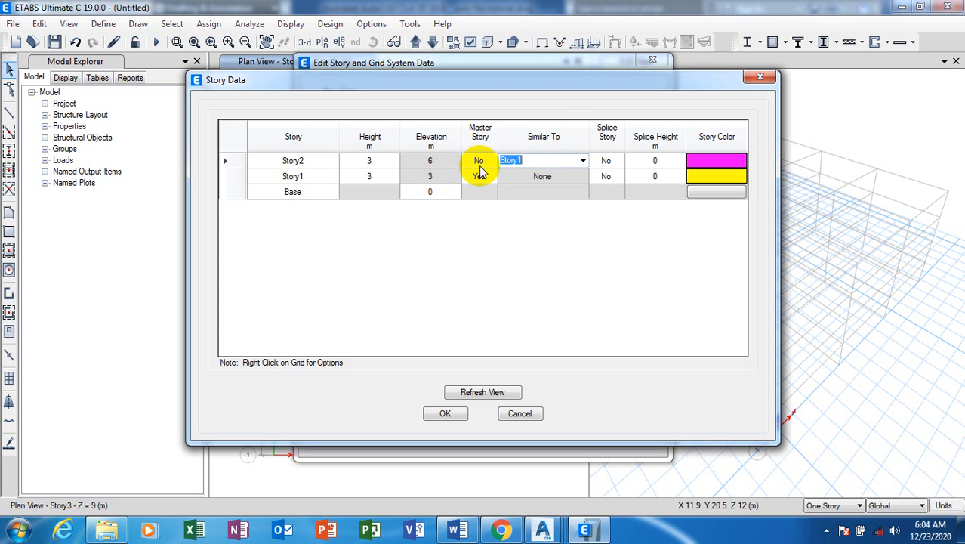
# Set Story1's master story option to No and accept the story data and the story and grid system changes
pyautogui.click(489, 182)
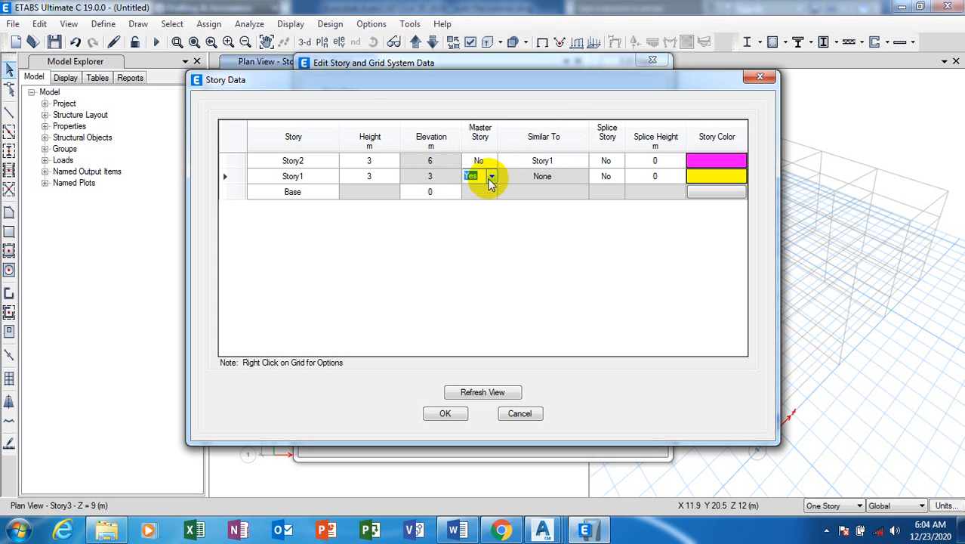
pyautogui.click(491, 178)
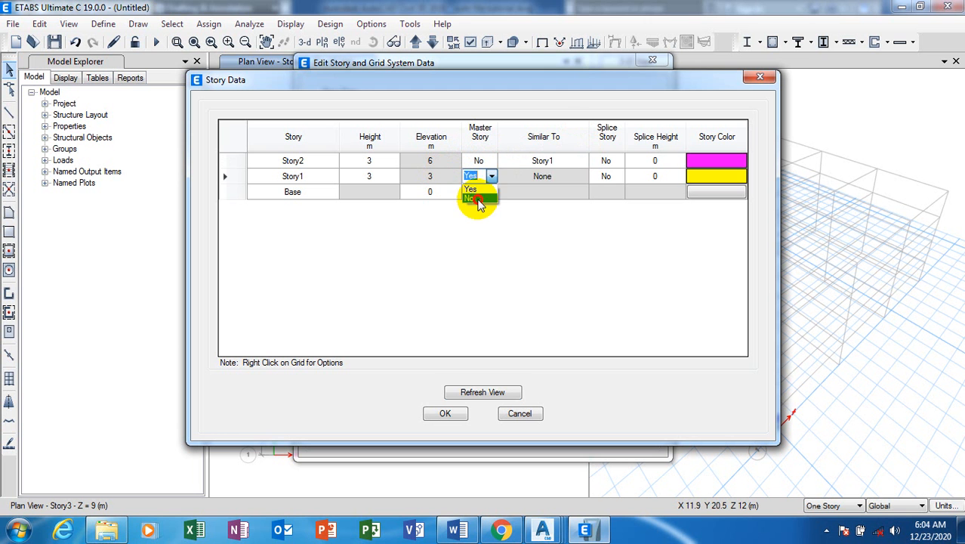
pyautogui.click(478, 199)
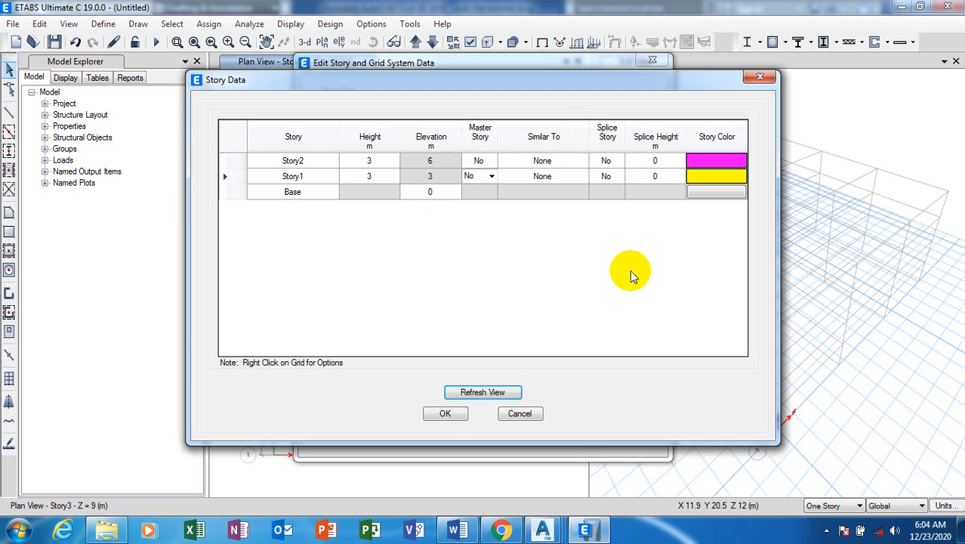
pyautogui.click(446, 417)
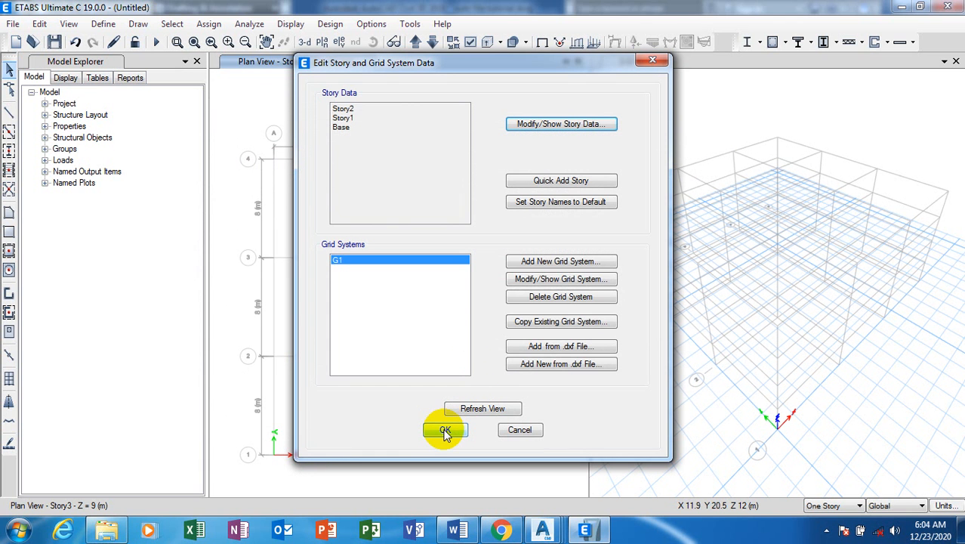
pyautogui.click(445, 430)
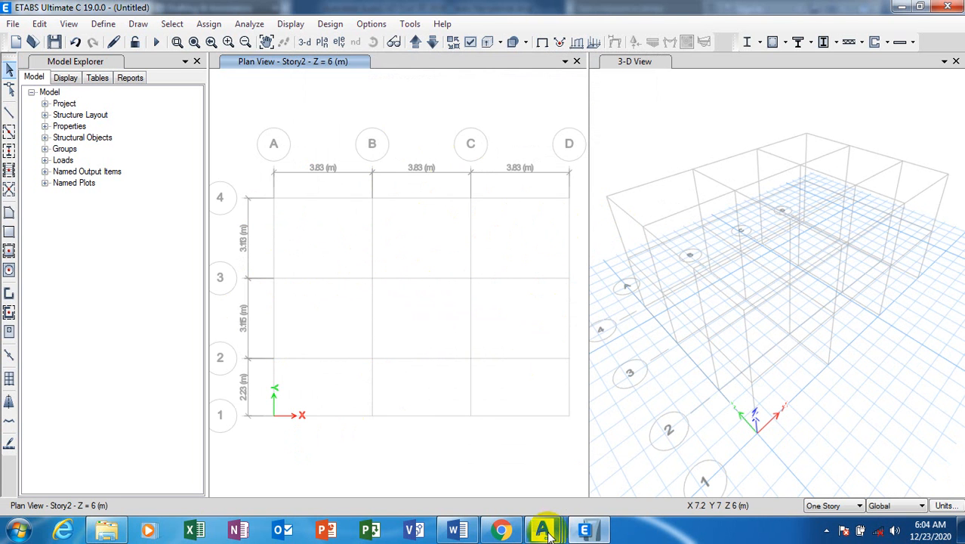
# Compare the grid with the dimensioned plan in auto file tutorial.dwg in AutoCAD Civil 3D, and return to ETABS
pyautogui.moveTo(545, 531)
pyautogui.click(710, 457)
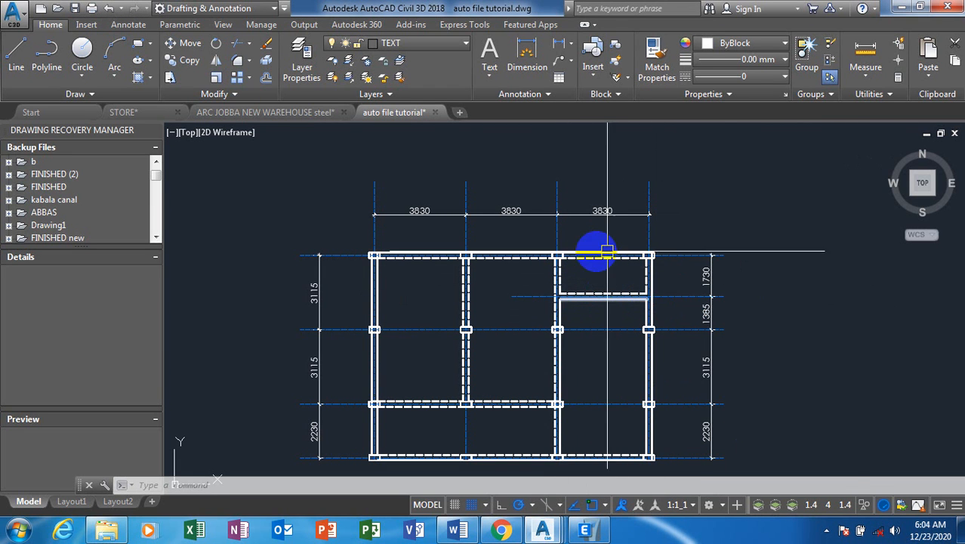
pyautogui.scroll(-1, 505, 242)
pyautogui.scroll(2, 454, 349)
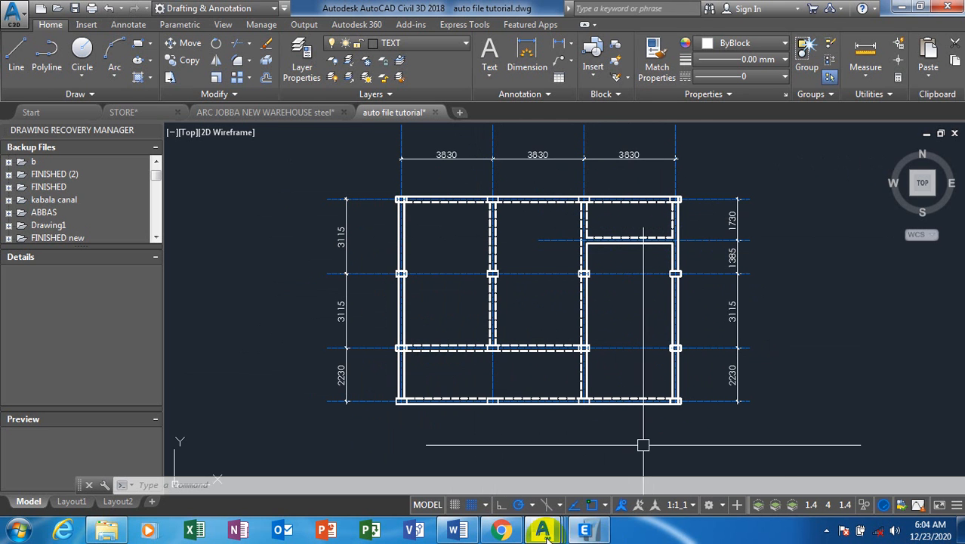
pyautogui.moveTo(589, 534)
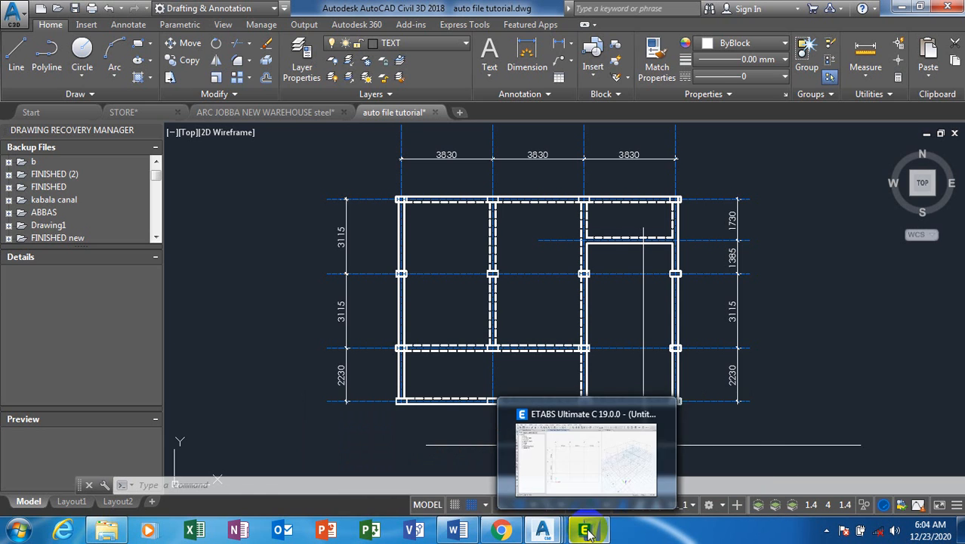
pyautogui.click(588, 457)
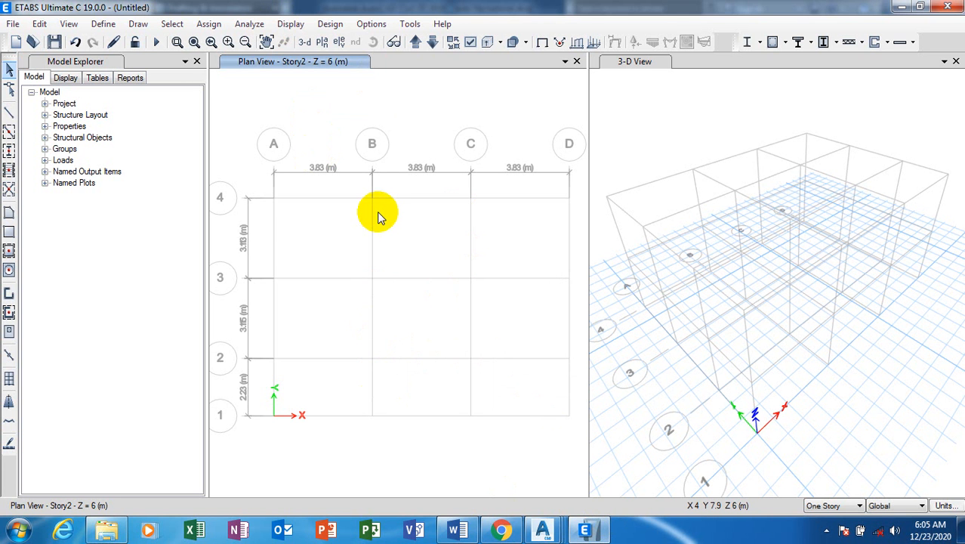
# Open the material definitions and look through the default steel, concrete, rebar and tendon materials
pyautogui.click(104, 25)
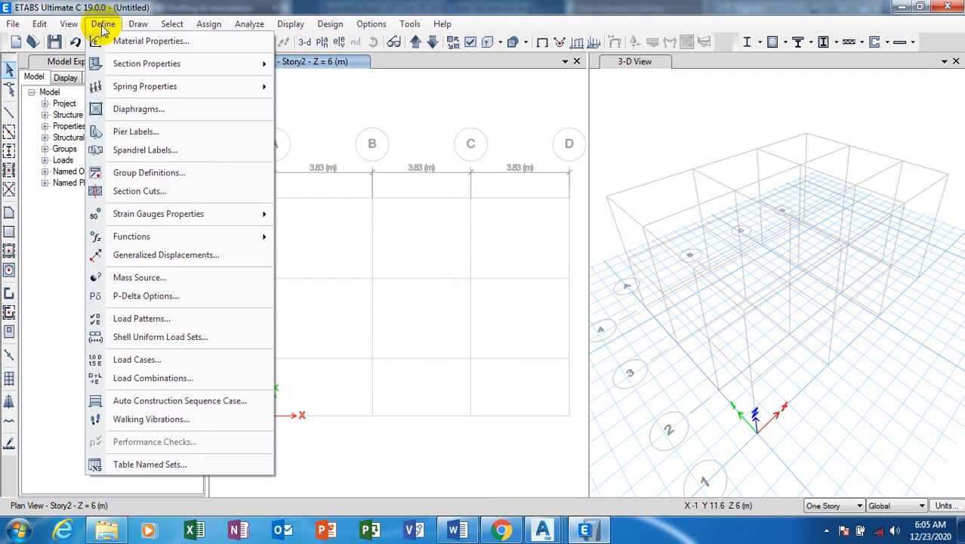
pyautogui.click(181, 41)
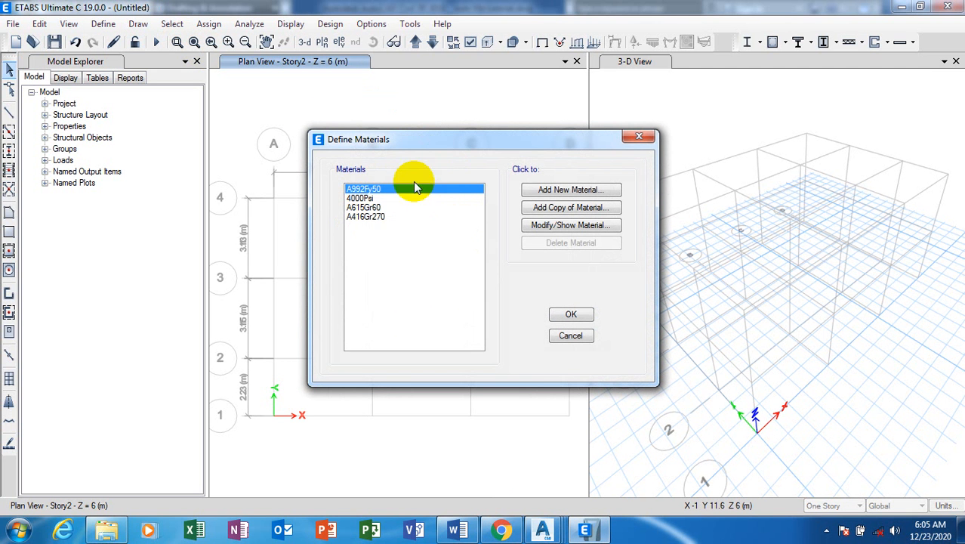
pyautogui.click(368, 209)
pyautogui.click(369, 217)
pyautogui.click(368, 206)
pyautogui.click(368, 198)
pyautogui.click(370, 188)
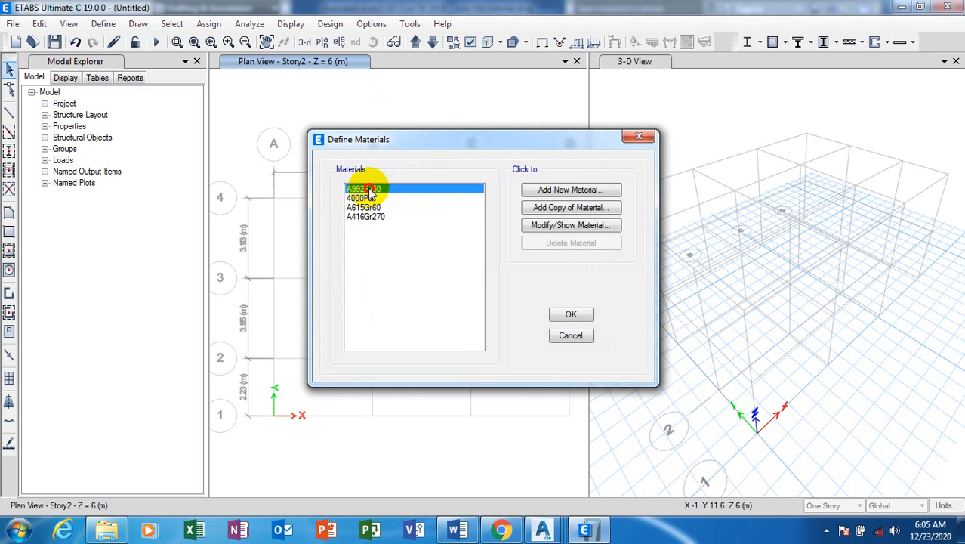
# Start a new material property, review the available regions and keep Europe as the region
pyautogui.click(595, 193)
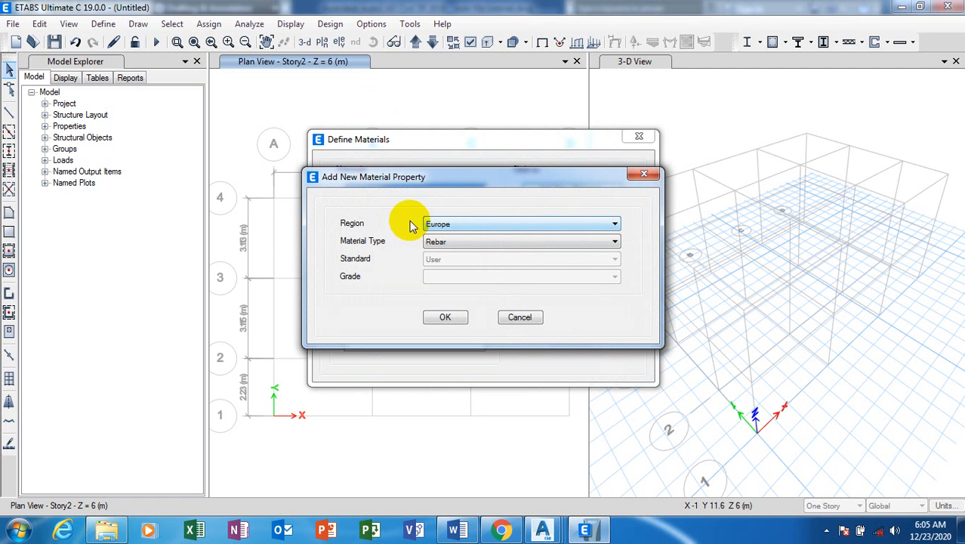
pyautogui.click(507, 226)
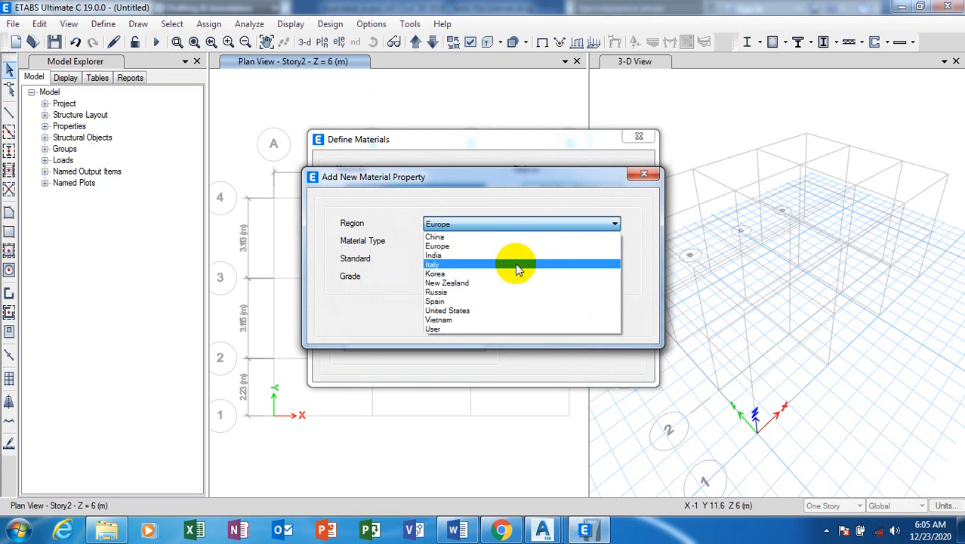
pyautogui.click(537, 227)
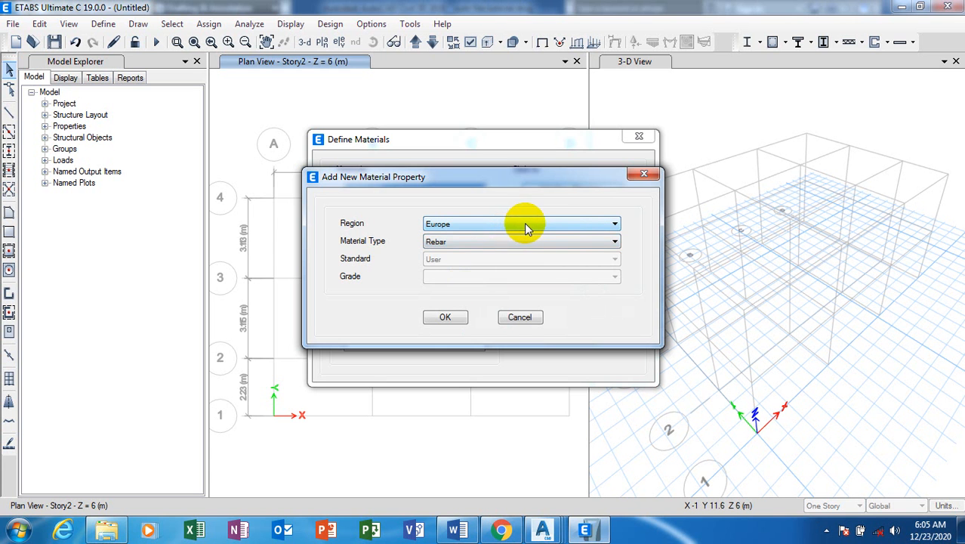
pyautogui.click(526, 228)
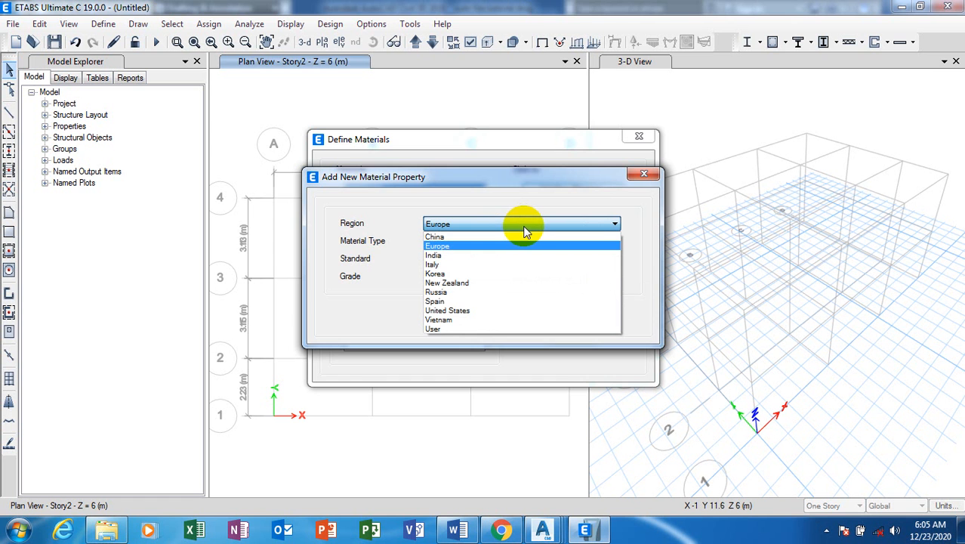
pyautogui.click(526, 229)
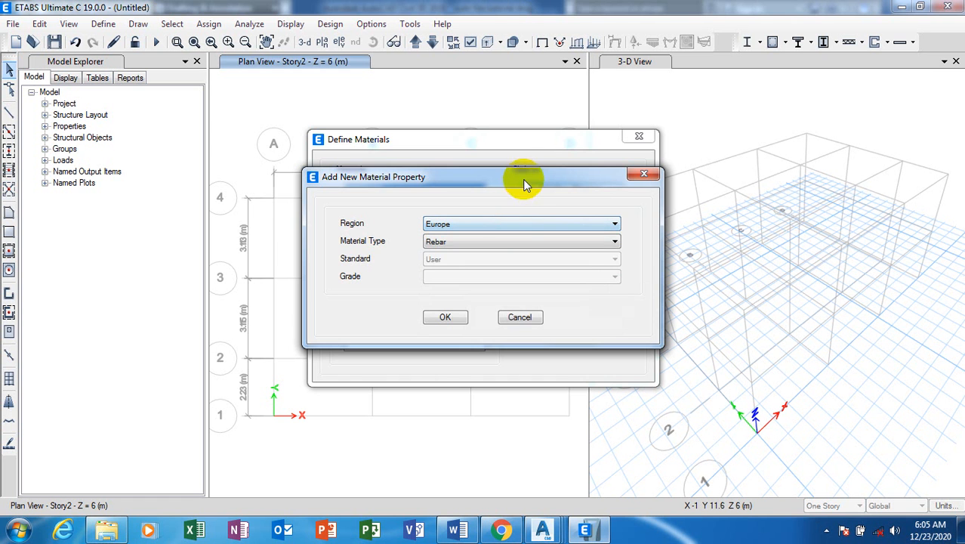
pyautogui.moveTo(529, 179); pyautogui.dragTo(744, 138)
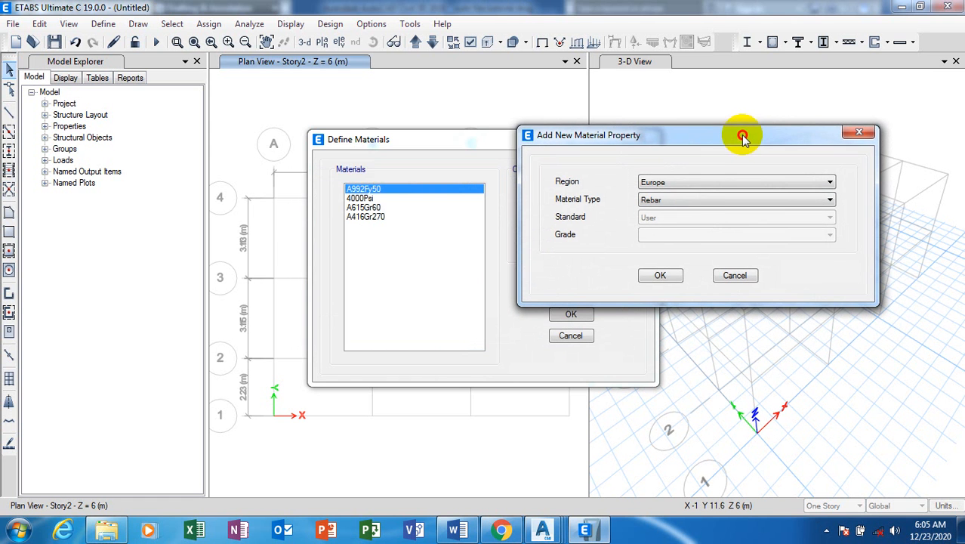
pyautogui.click(702, 201)
pyautogui.click(703, 202)
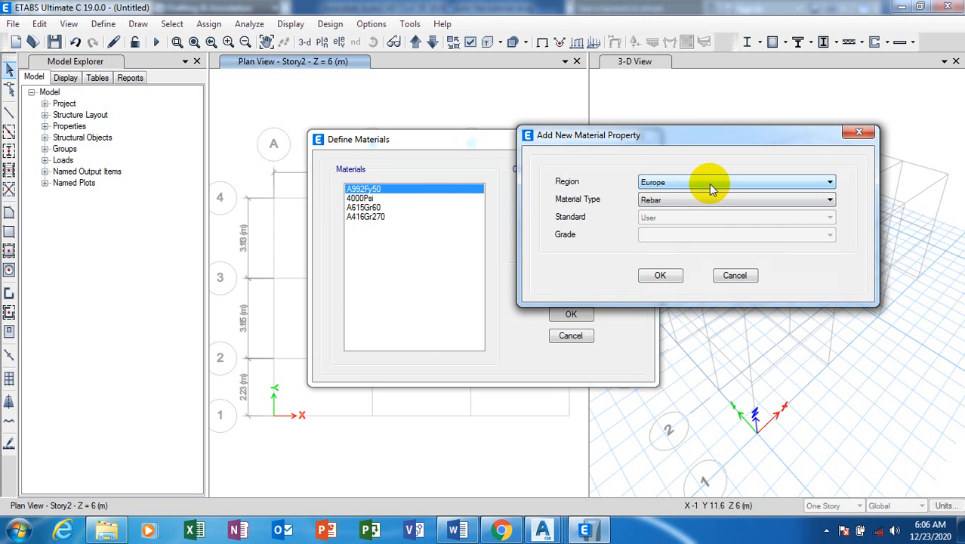
pyautogui.click(715, 186)
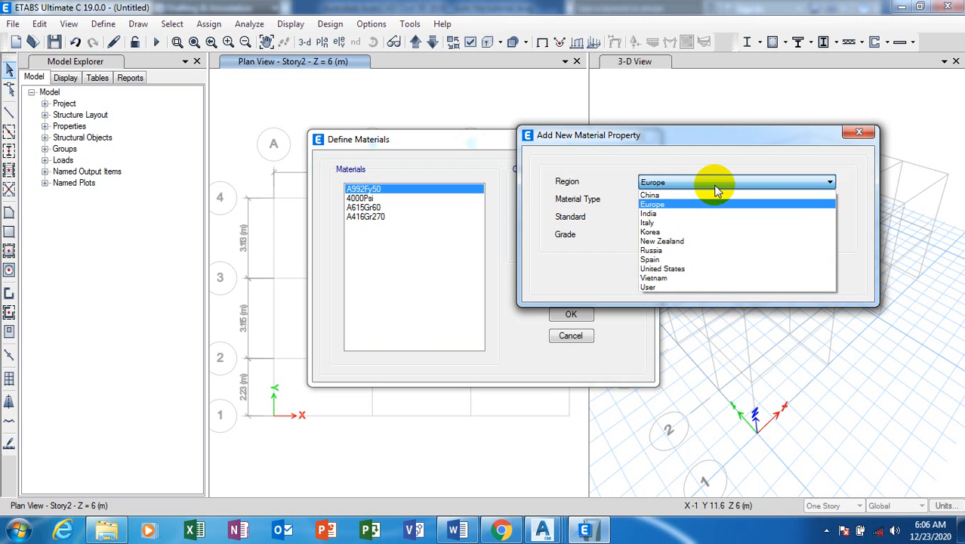
pyautogui.click(715, 187)
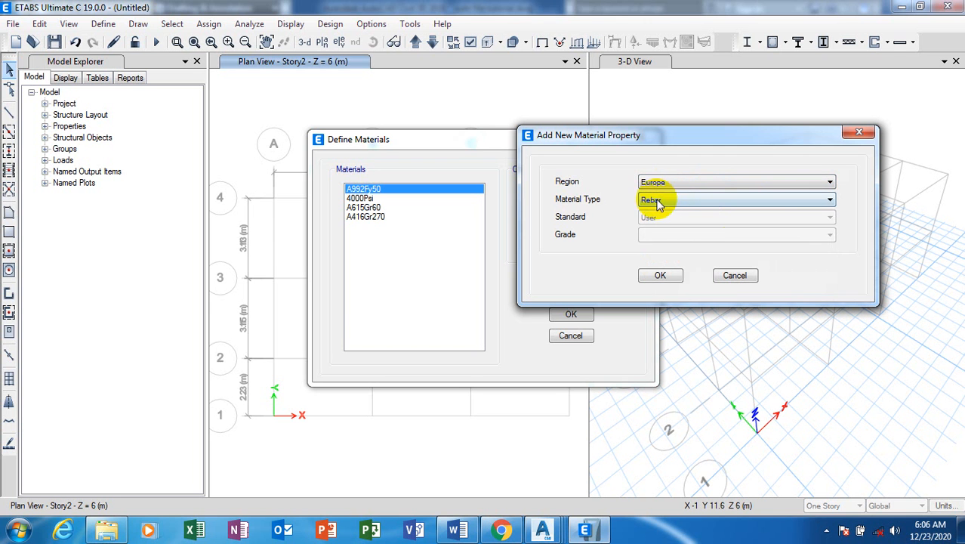
# Set the new material's type to Steel with the standard EN 1993-1-1 per EN 10025-2
pyautogui.click(767, 208)
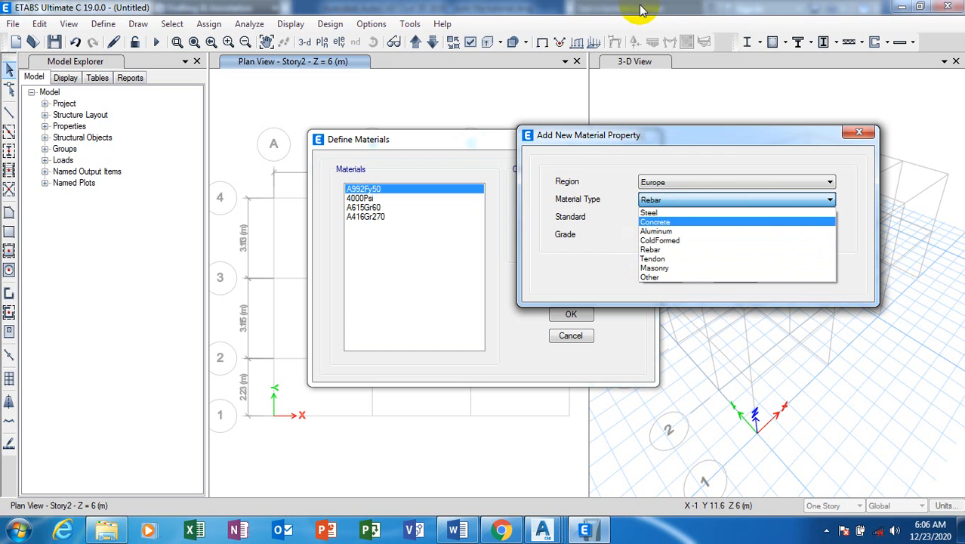
pyautogui.click(677, 215)
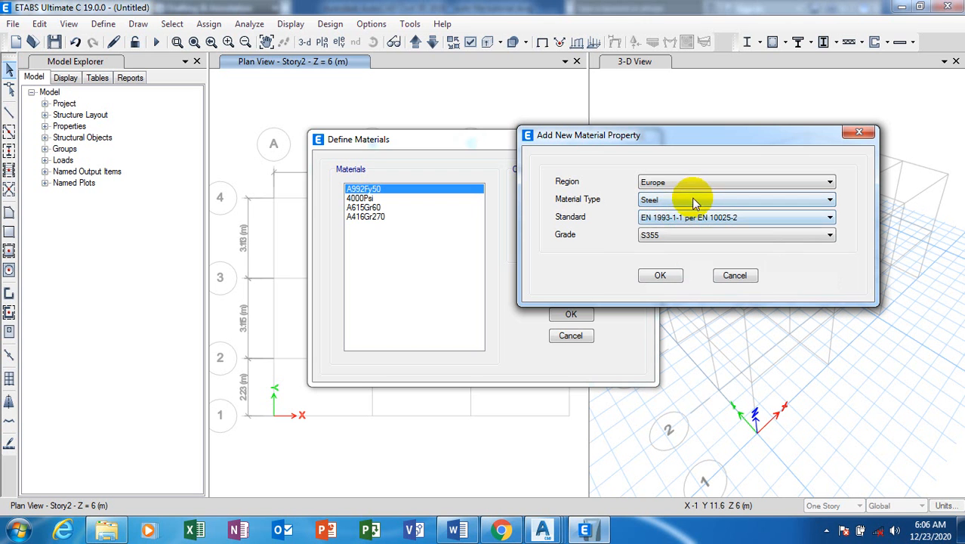
pyautogui.click(696, 199)
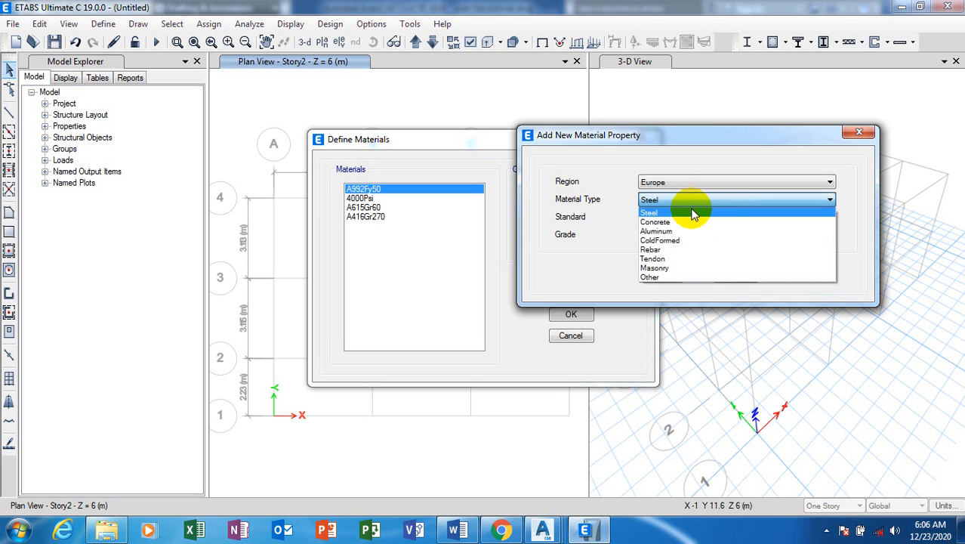
pyautogui.click(696, 201)
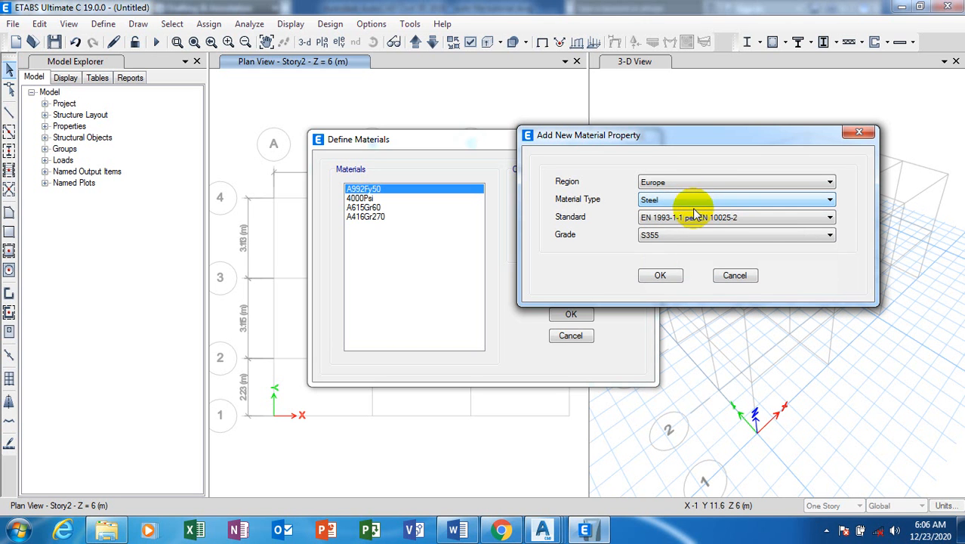
pyautogui.click(801, 220)
pyautogui.click(802, 229)
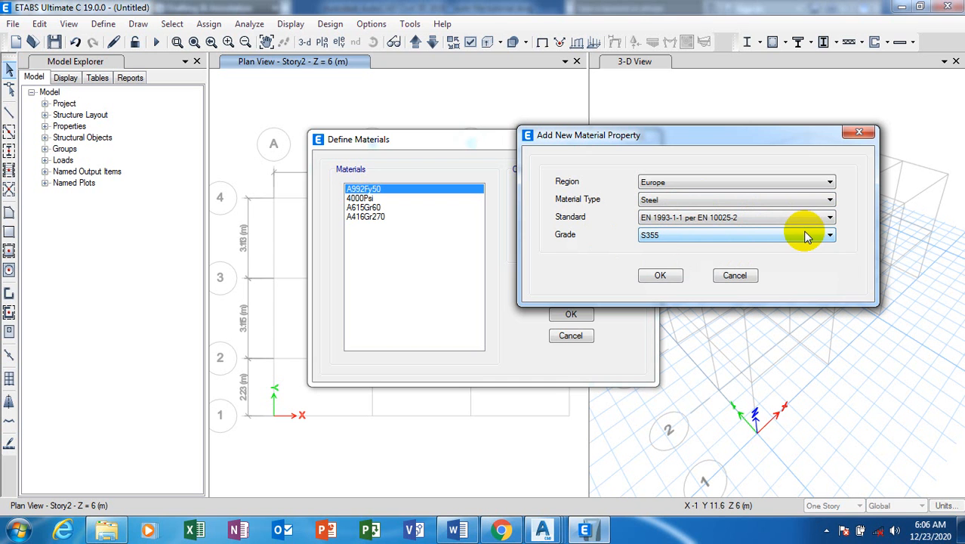
# Choose grade S275 for the steel and add the material with its default property data
pyautogui.click(670, 235)
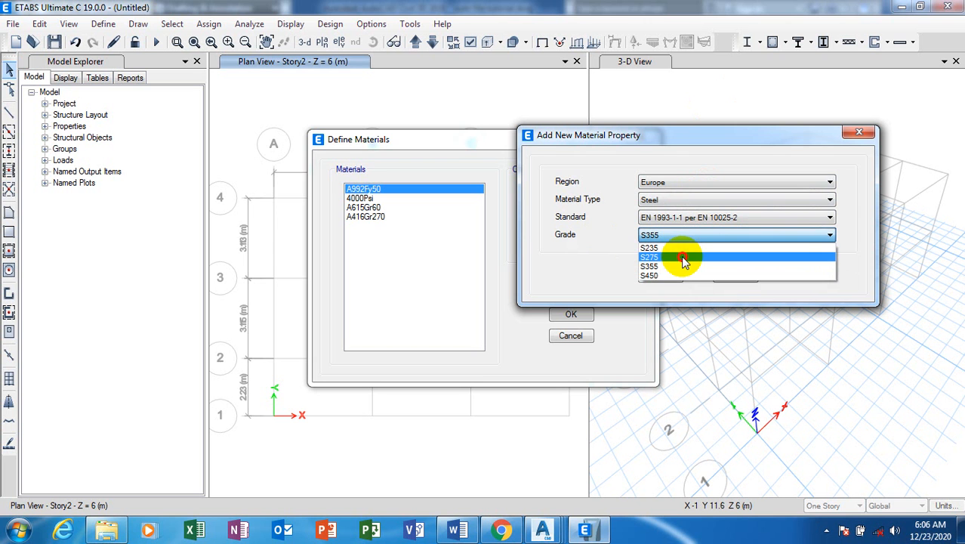
pyautogui.click(683, 257)
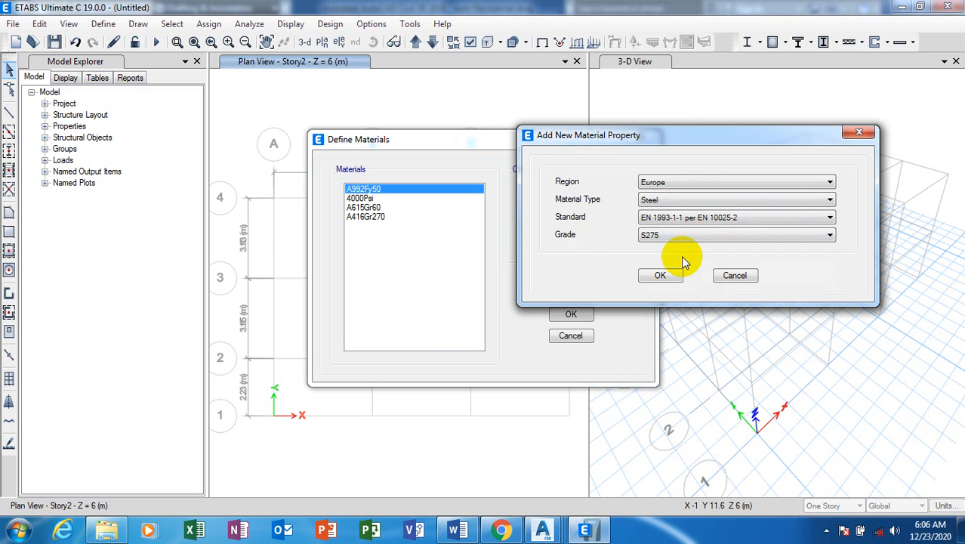
pyautogui.click(723, 219)
pyautogui.click(725, 219)
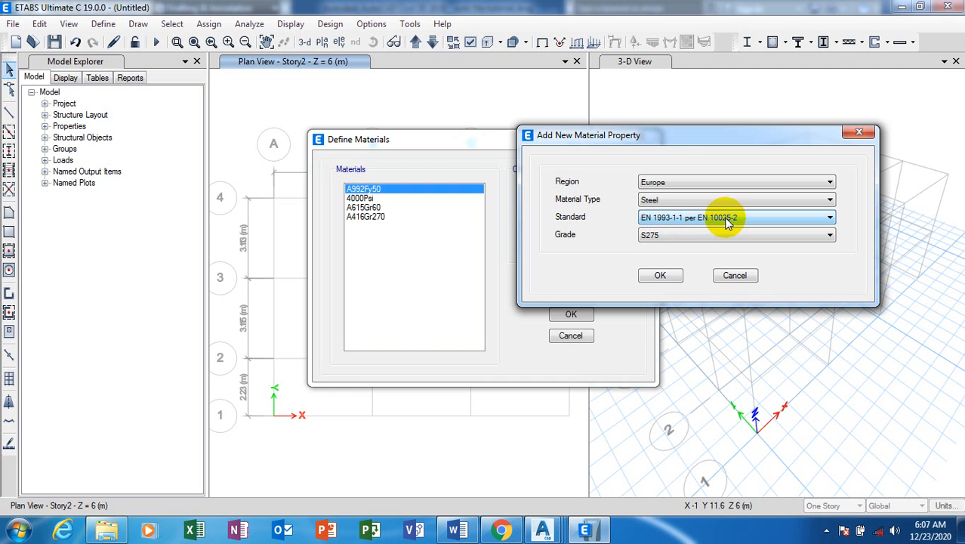
pyautogui.click(657, 276)
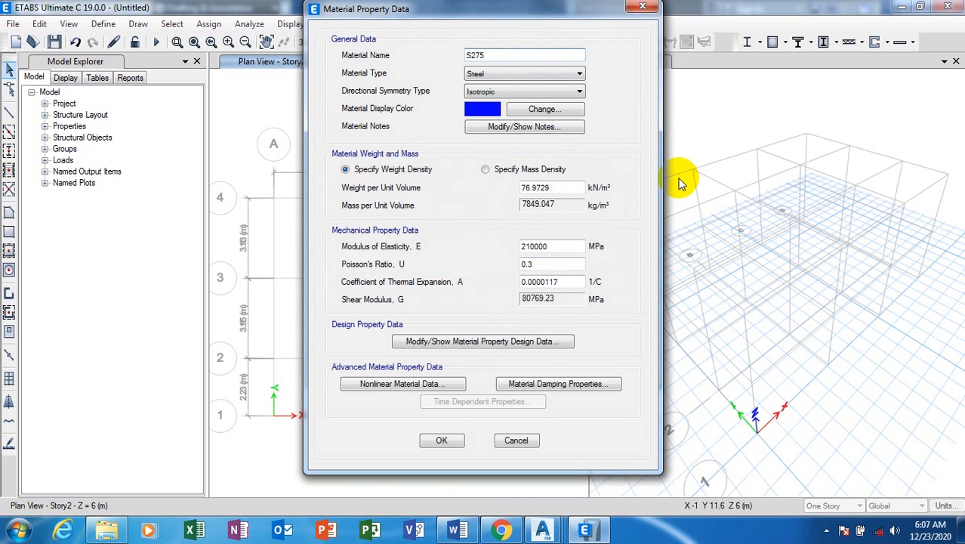
pyautogui.click(438, 440)
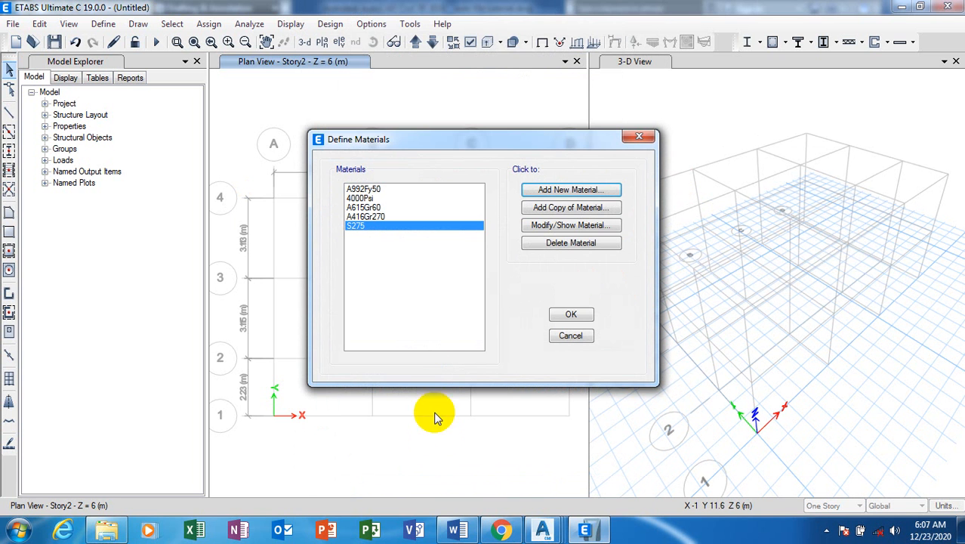
# Add a European concrete material of grade C20/25 per EN 1992-1-1, keeping its default property data
pyautogui.click(569, 191)
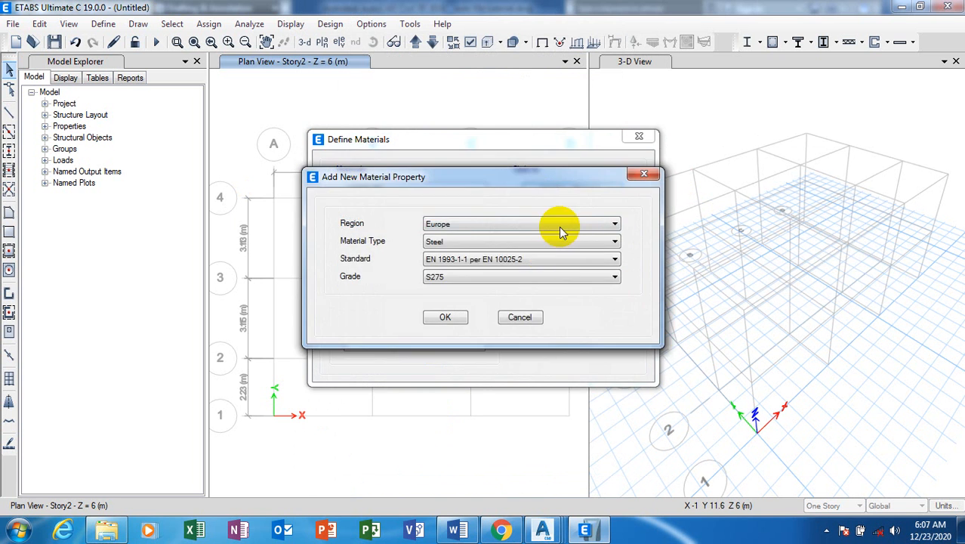
pyautogui.click(519, 241)
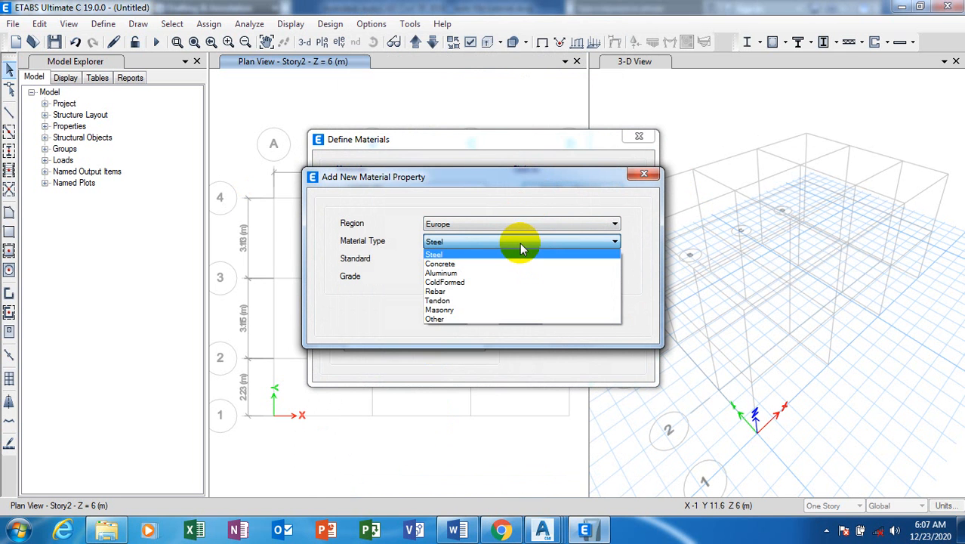
pyautogui.click(483, 263)
pyautogui.click(478, 278)
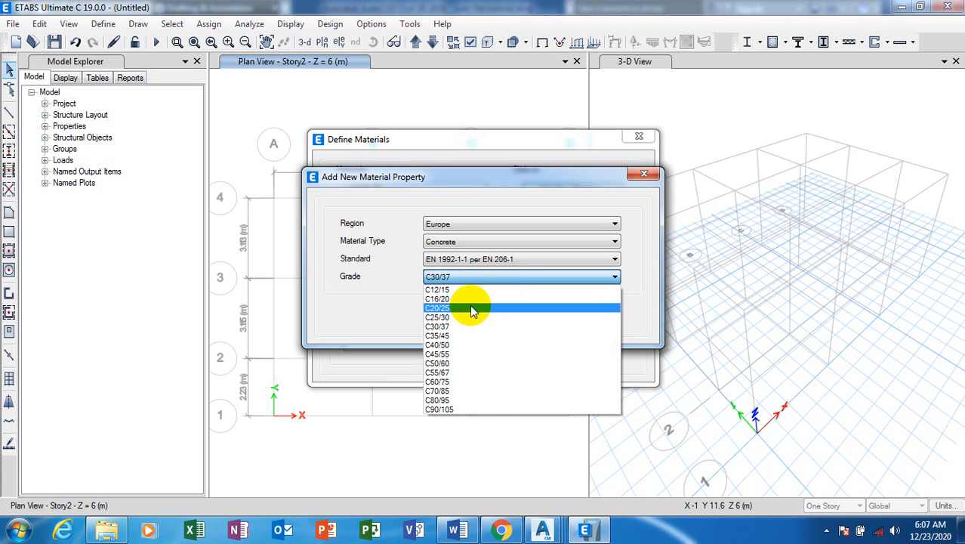
pyautogui.click(470, 308)
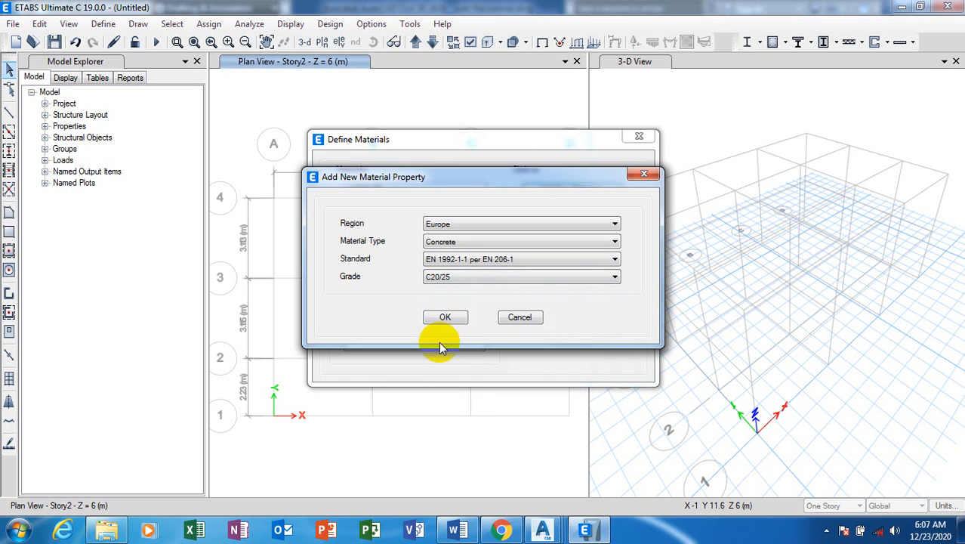
pyautogui.click(445, 317)
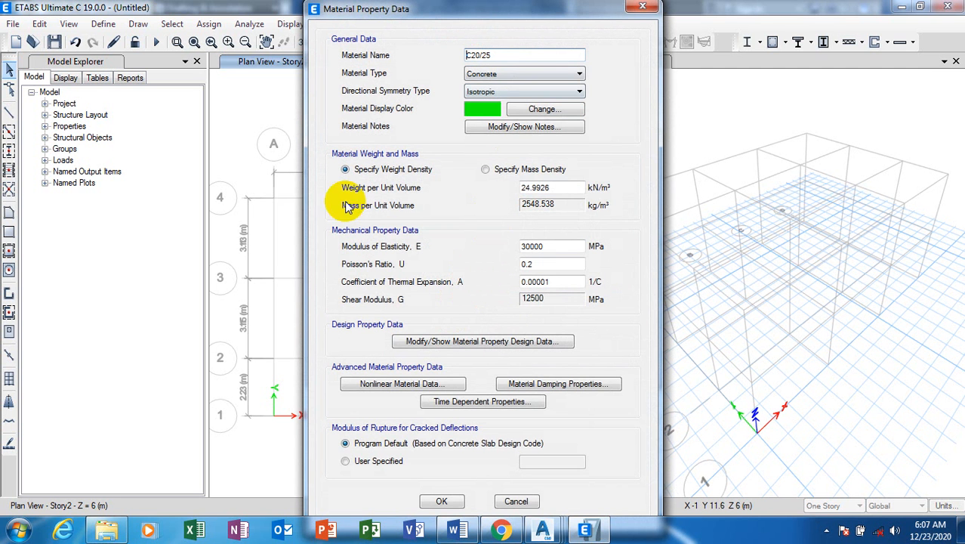
pyautogui.click(442, 502)
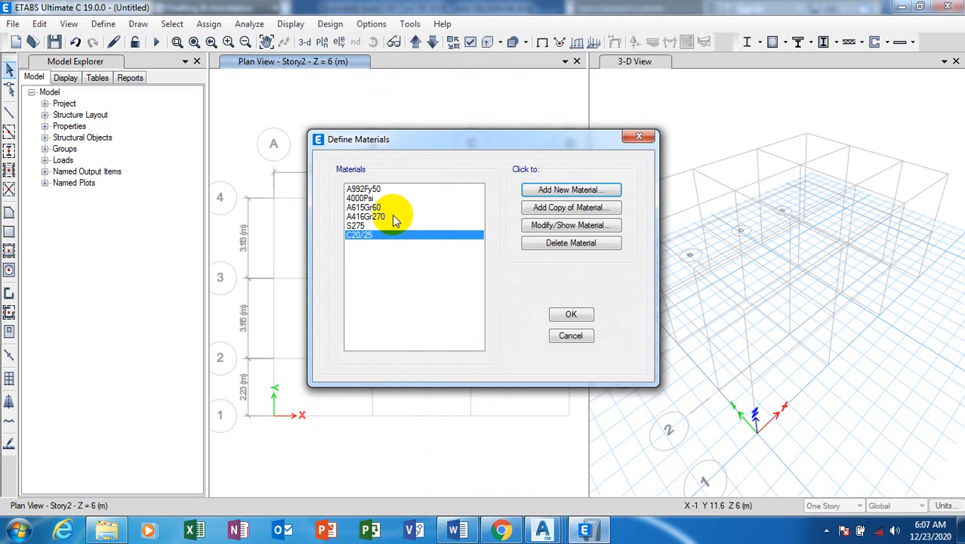
# Review the property data of the S275 steel material and return to the materials list
pyautogui.click(355, 225)
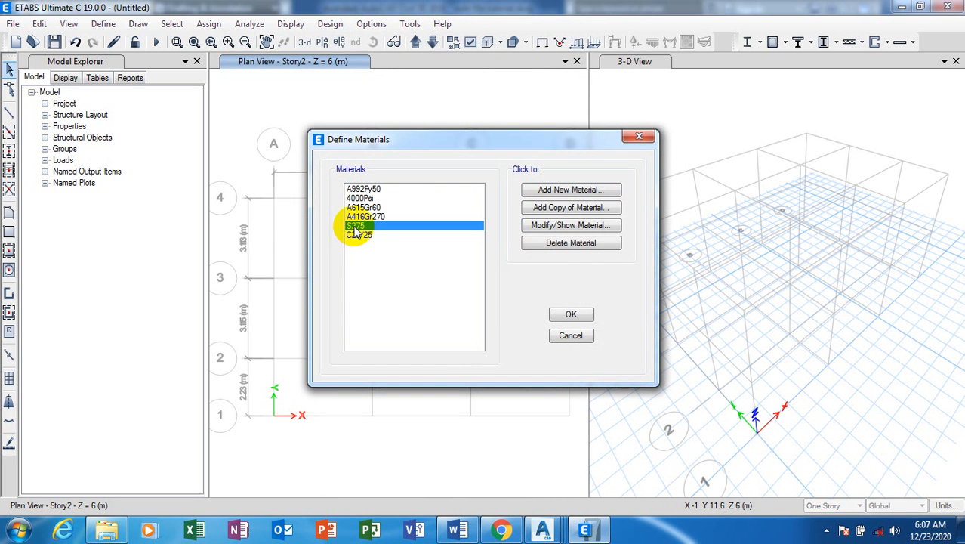
pyautogui.click(571, 225)
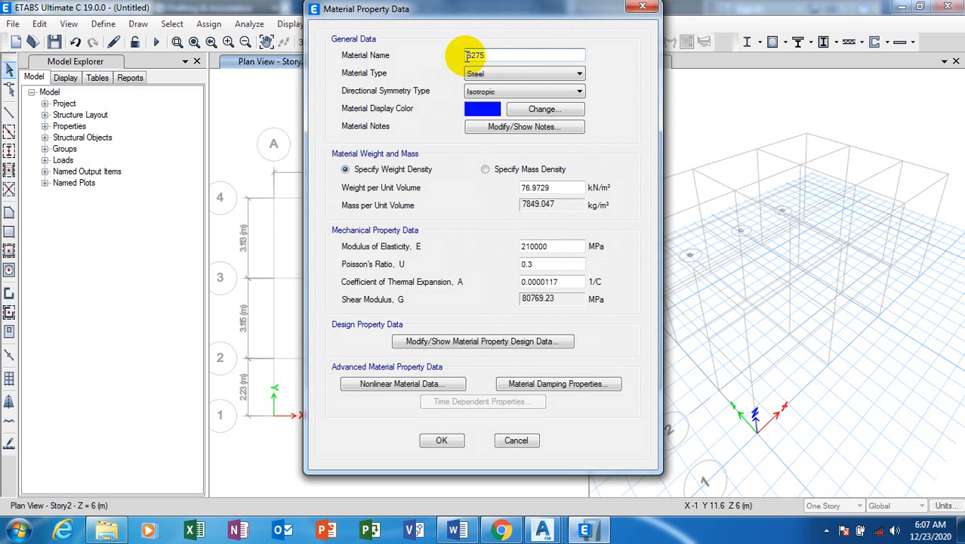
pyautogui.click(445, 441)
pyautogui.click(355, 235)
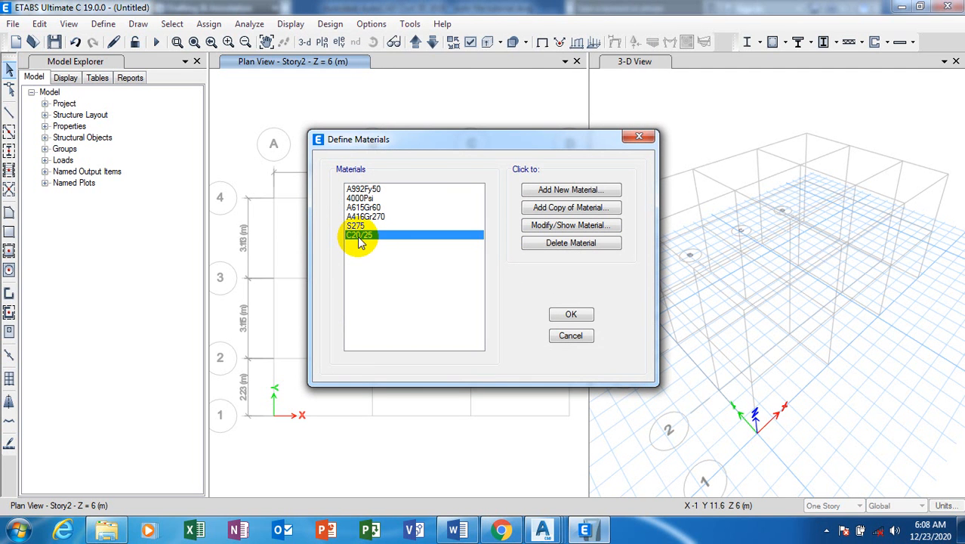
# Add a European material of type Rebar with its default property data and accept the materials list
pyautogui.click(554, 191)
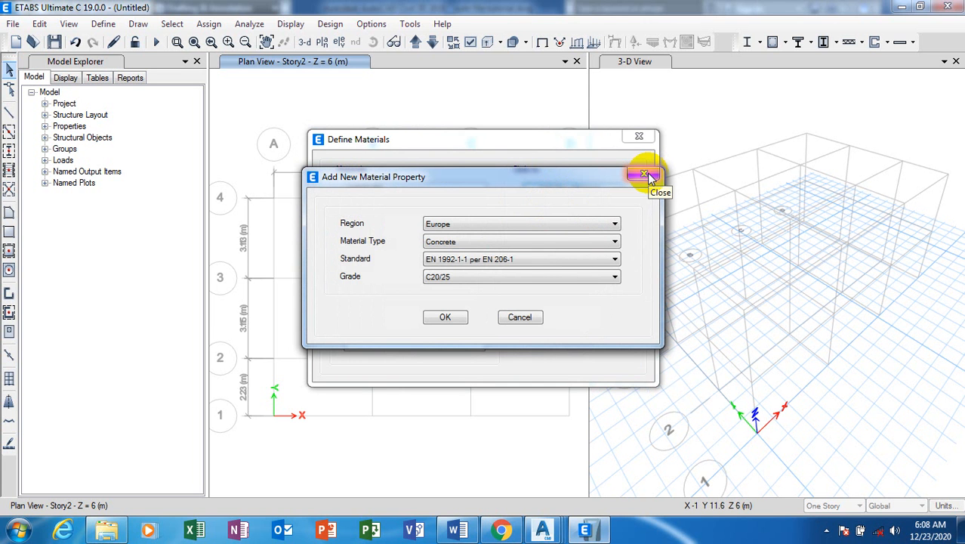
pyautogui.click(498, 243)
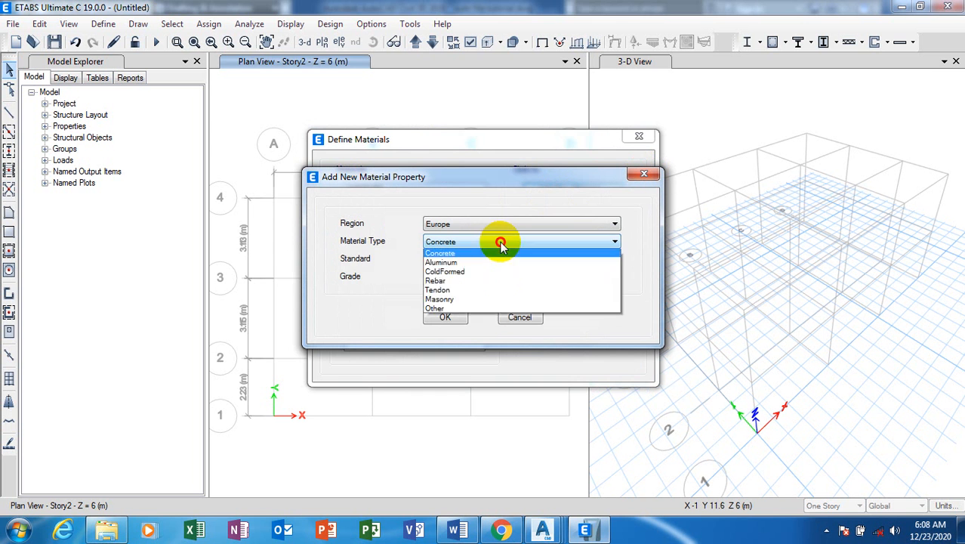
pyautogui.click(438, 291)
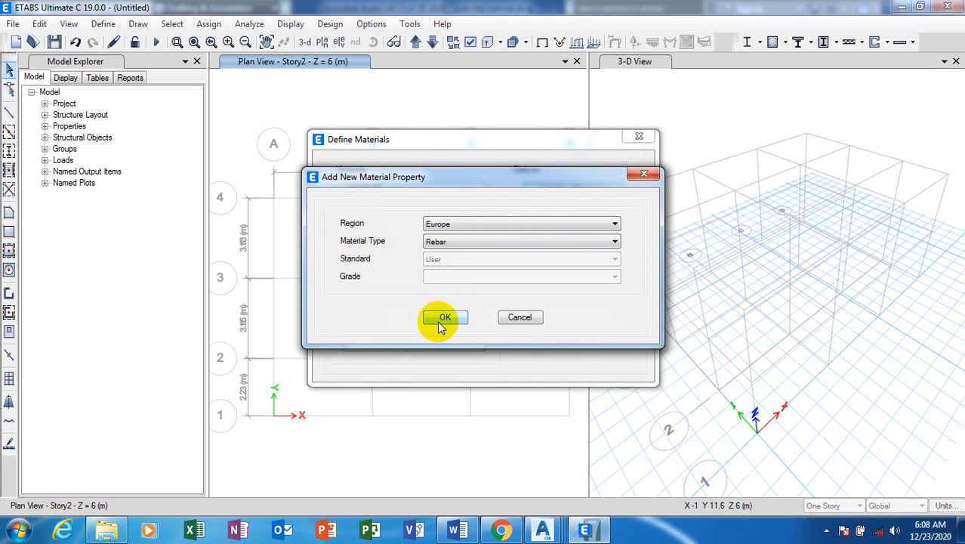
pyautogui.click(445, 317)
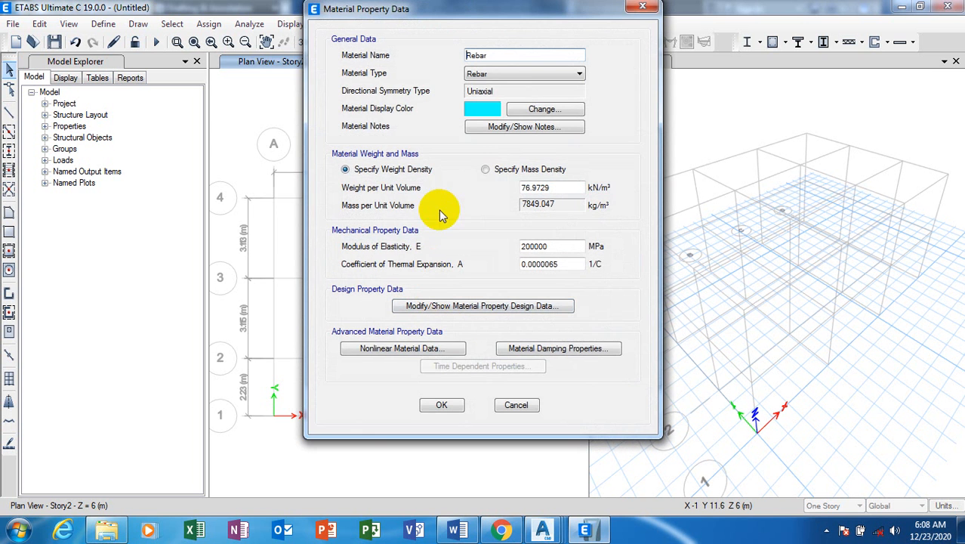
pyautogui.click(438, 406)
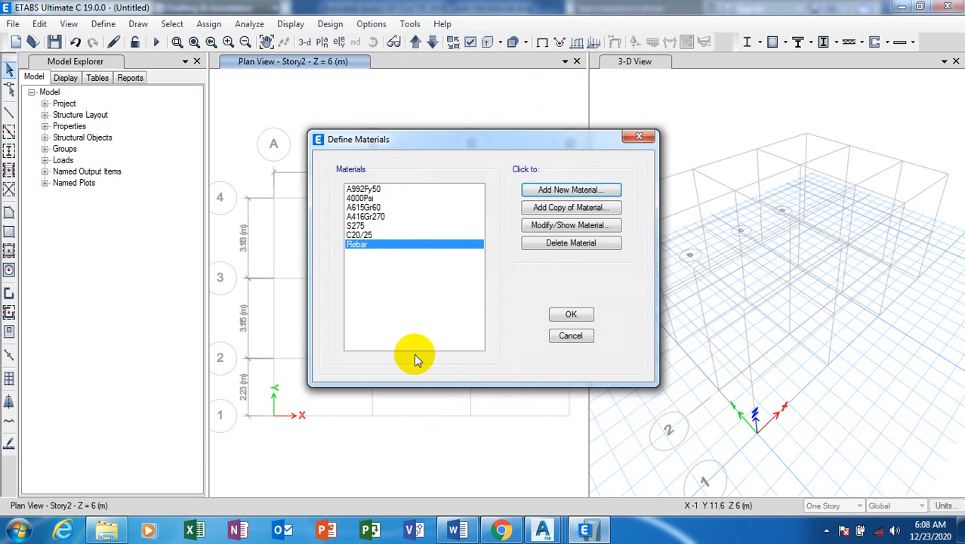
pyautogui.click(569, 314)
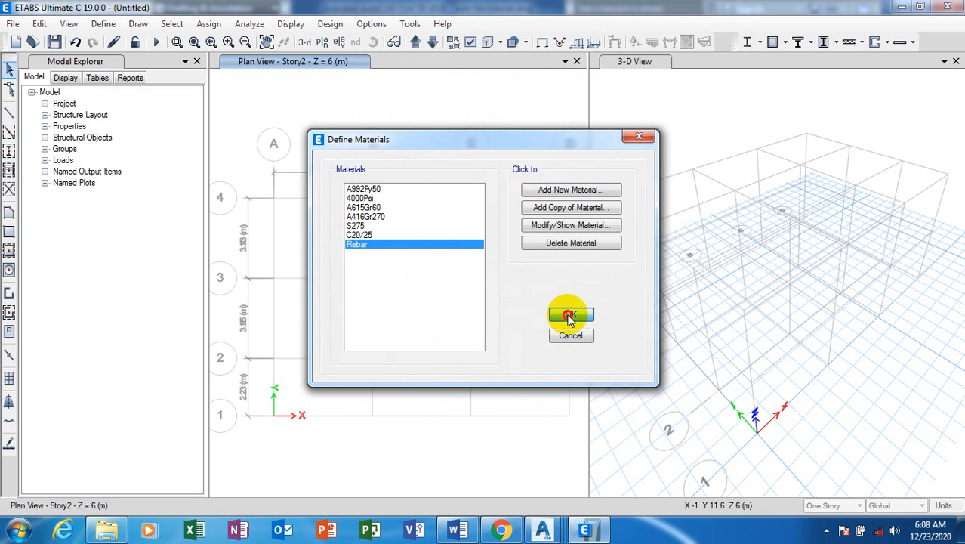
# Open the frame section definitions and delete the default concrete beam section ConcBm
pyautogui.click(103, 24)
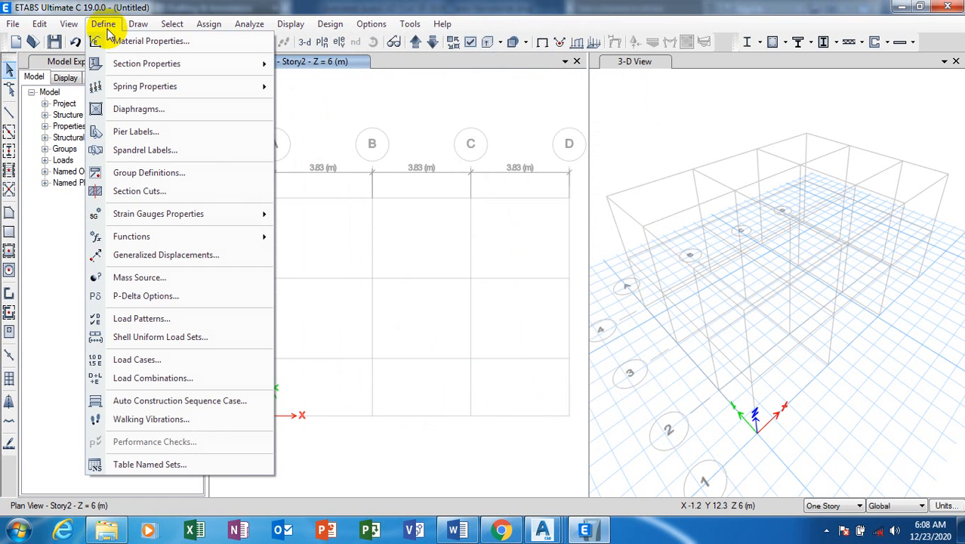
pyautogui.moveTo(163, 64)
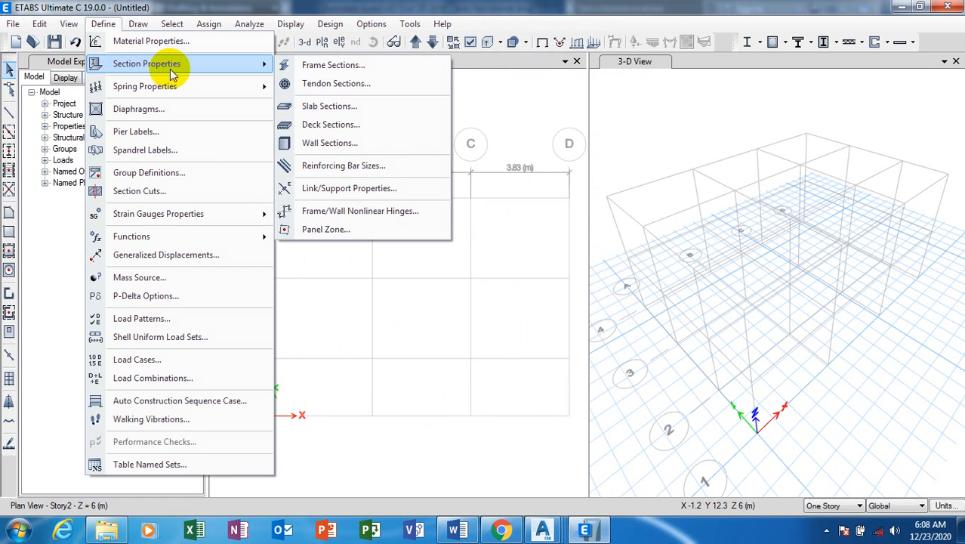
pyautogui.click(353, 68)
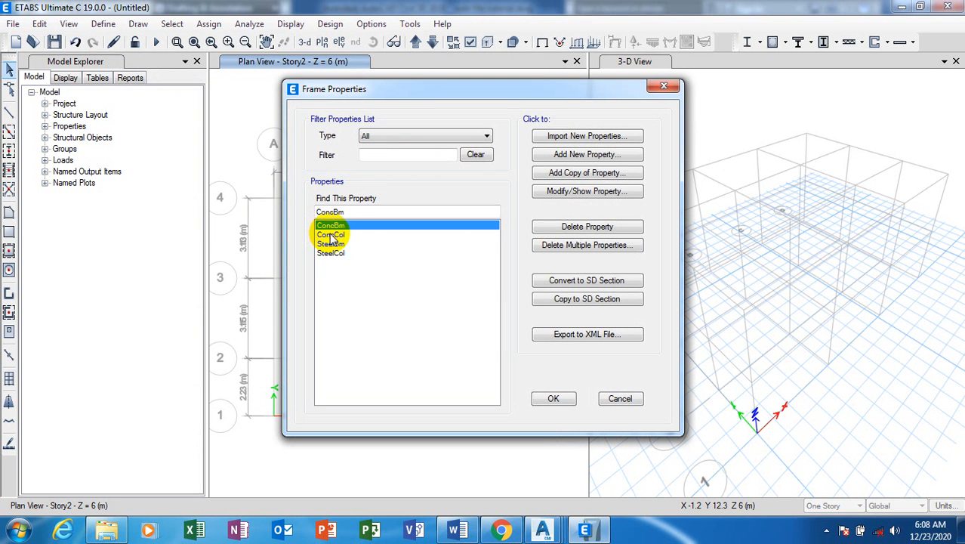
pyautogui.click(588, 227)
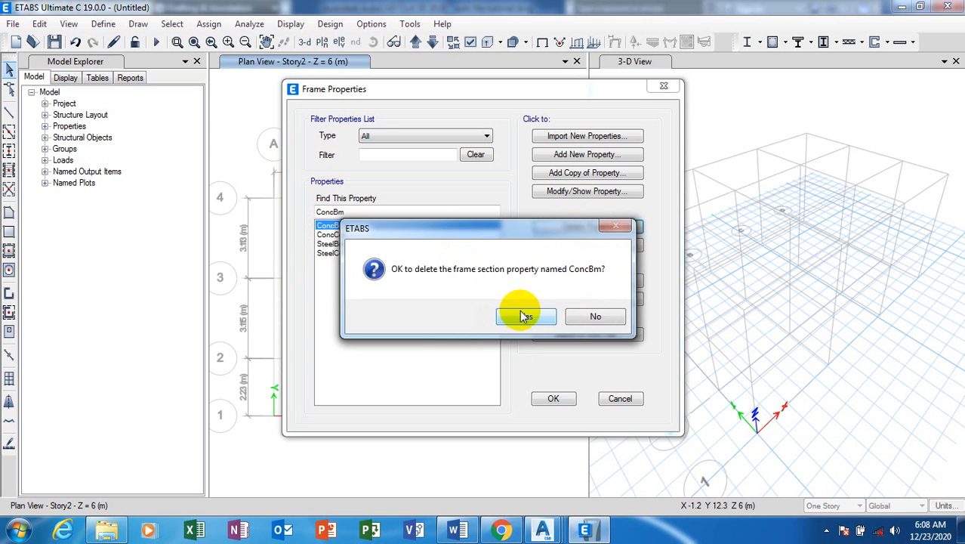
pyautogui.click(523, 315)
# Delete the default frame sections SteelBm and ConcCol from the properties list
pyautogui.click(338, 237)
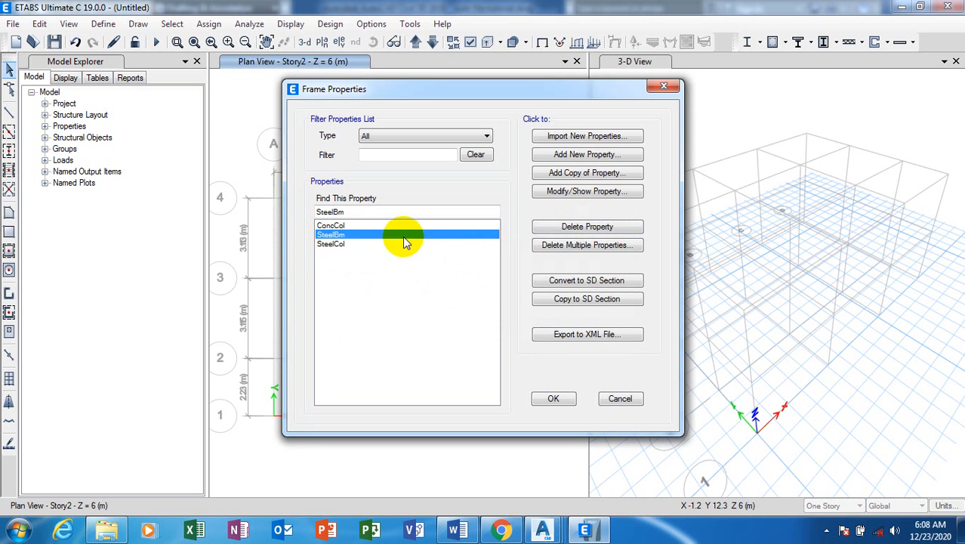
pyautogui.click(572, 226)
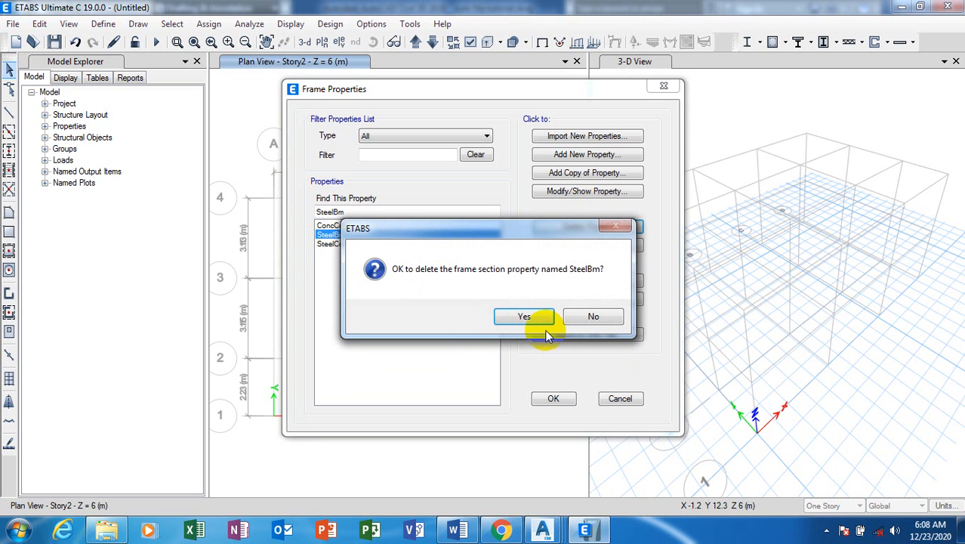
pyautogui.click(521, 316)
pyautogui.click(330, 225)
pyautogui.click(598, 228)
pyautogui.click(522, 316)
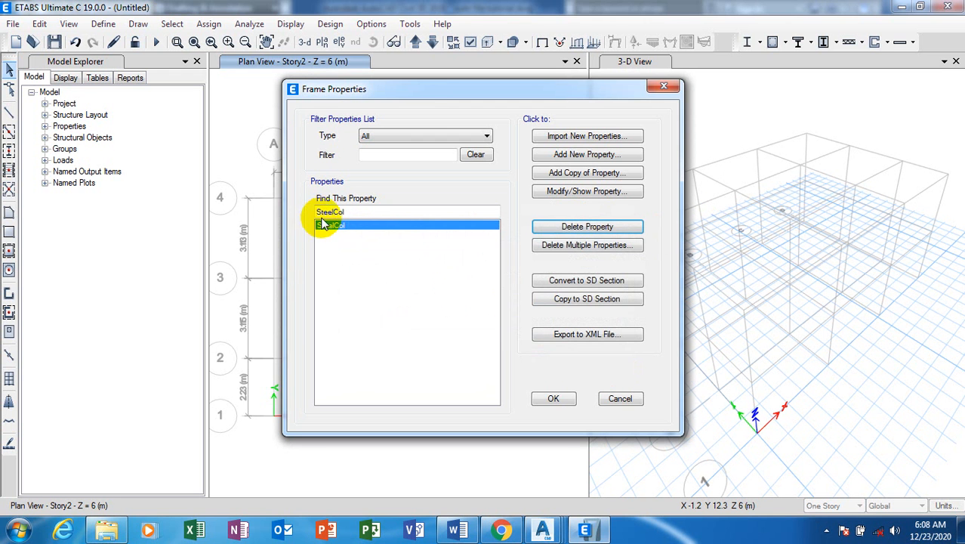
# Try to delete the remaining SteelCol frame section
pyautogui.click(625, 226)
pyautogui.click(606, 317)
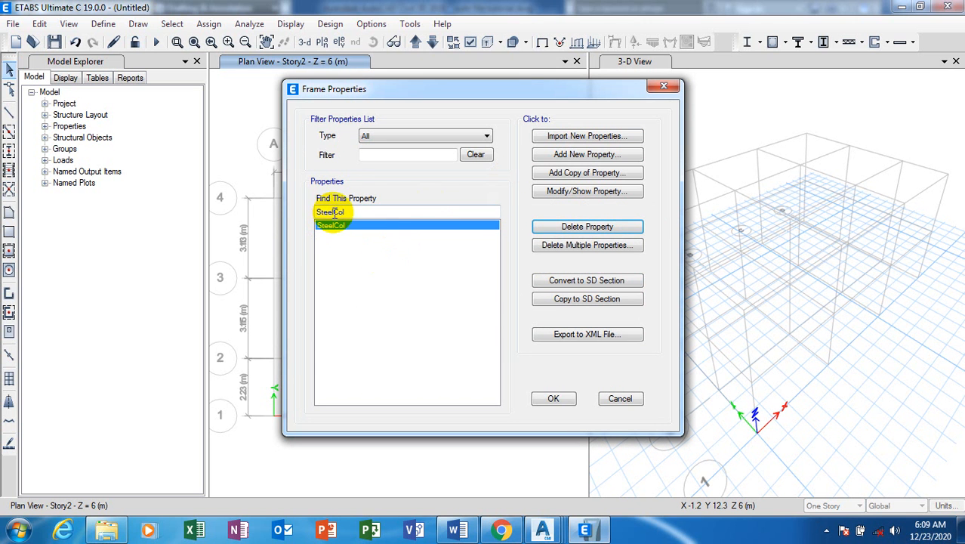
pyautogui.click(354, 232)
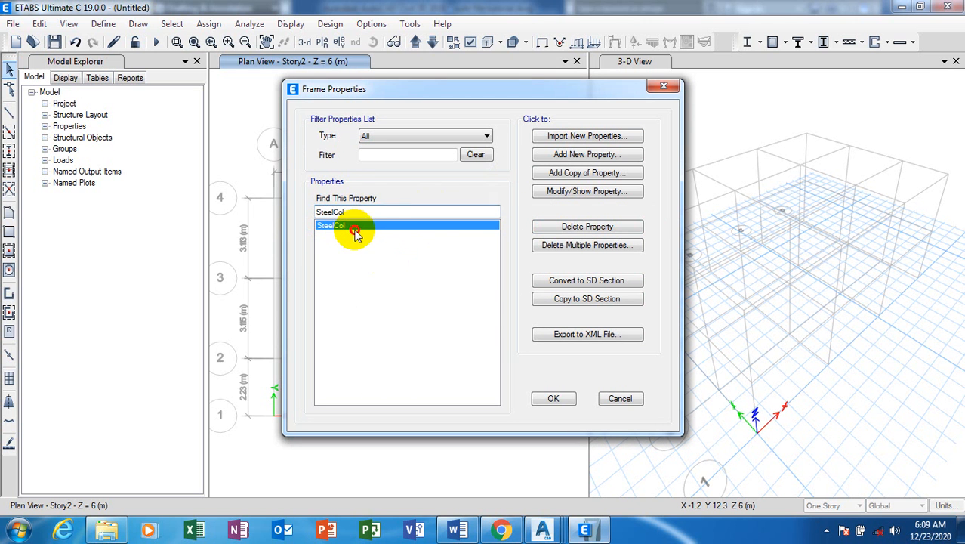
# Start a new frame section property with the Concrete Rectangular shape
pyautogui.click(595, 161)
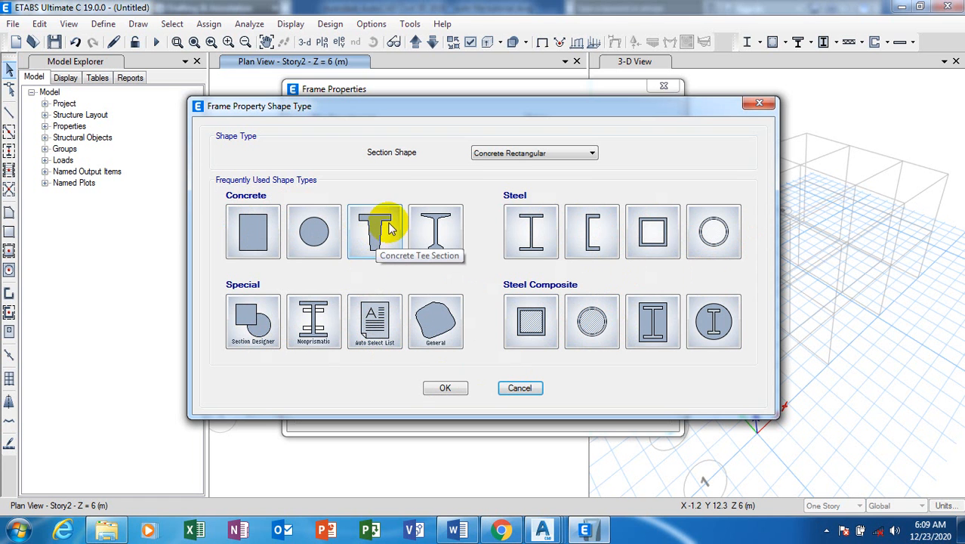
pyautogui.click(521, 155)
pyautogui.click(521, 155)
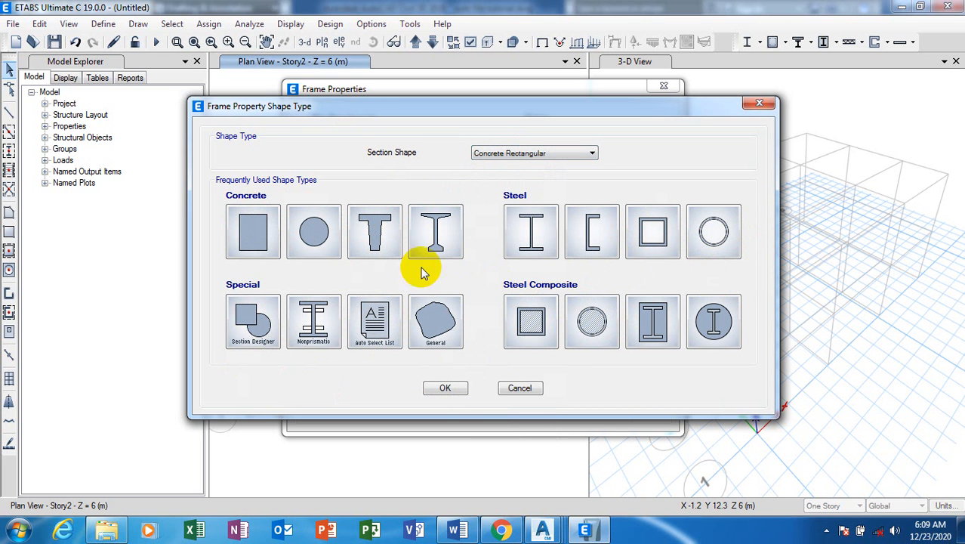
pyautogui.click(251, 237)
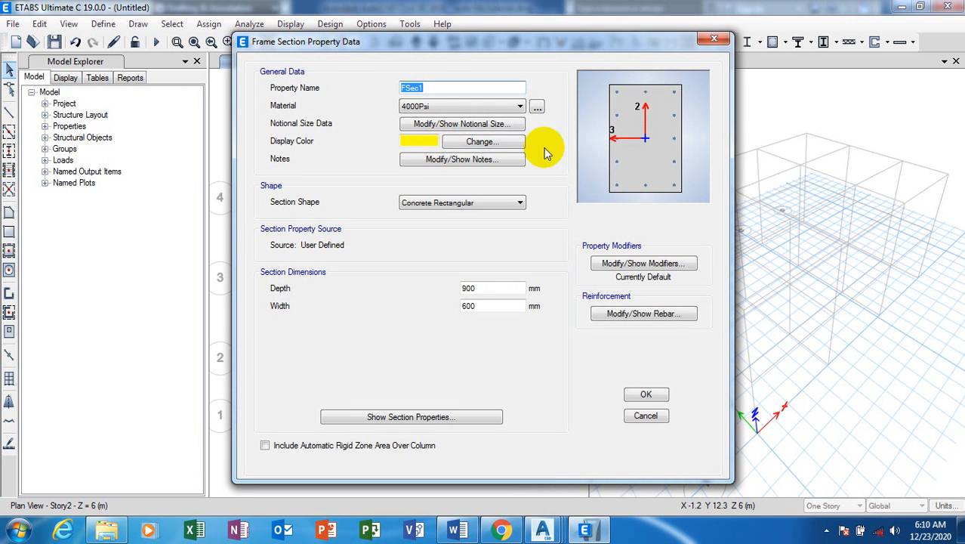
# Name the new rectangular concrete section "beam 230 x 450"
pyautogui.click(520, 107)
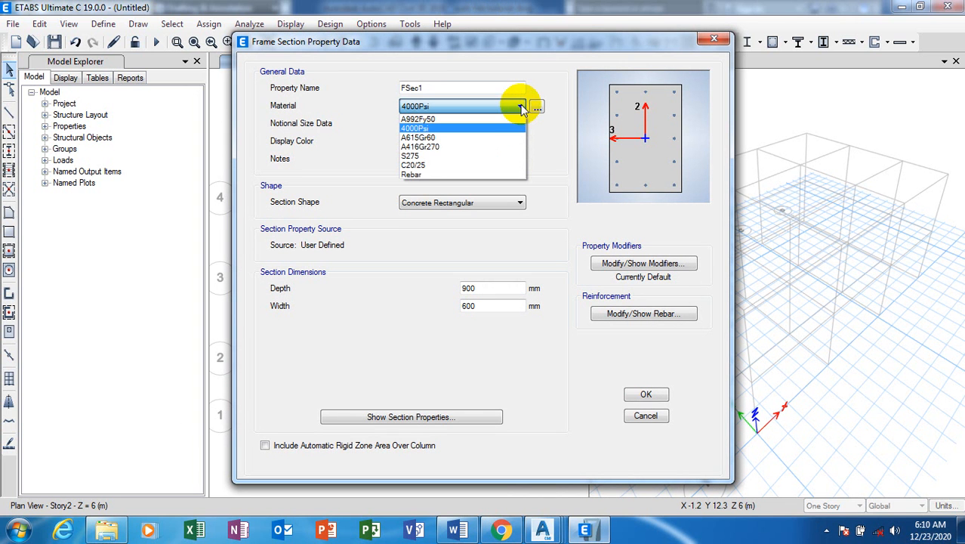
pyautogui.click(520, 107)
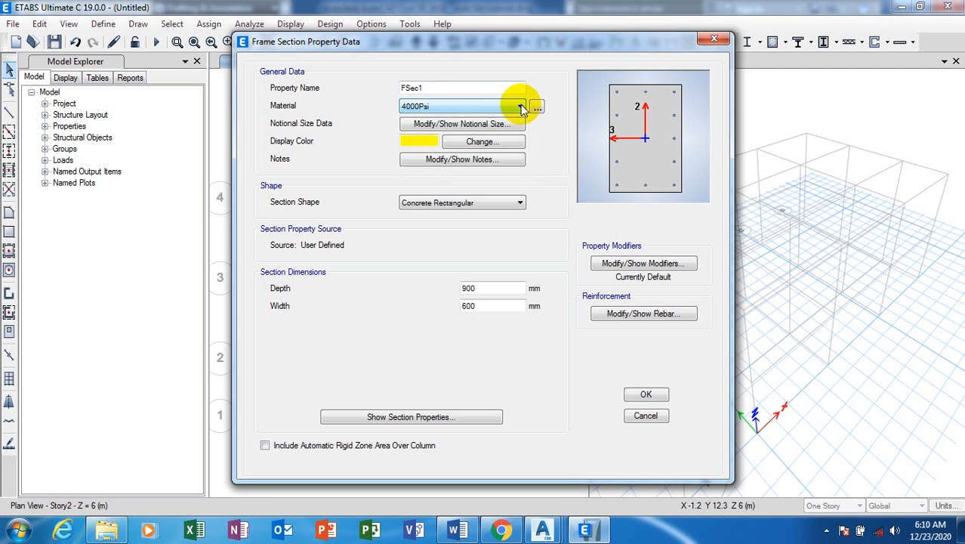
pyautogui.click(430, 88)
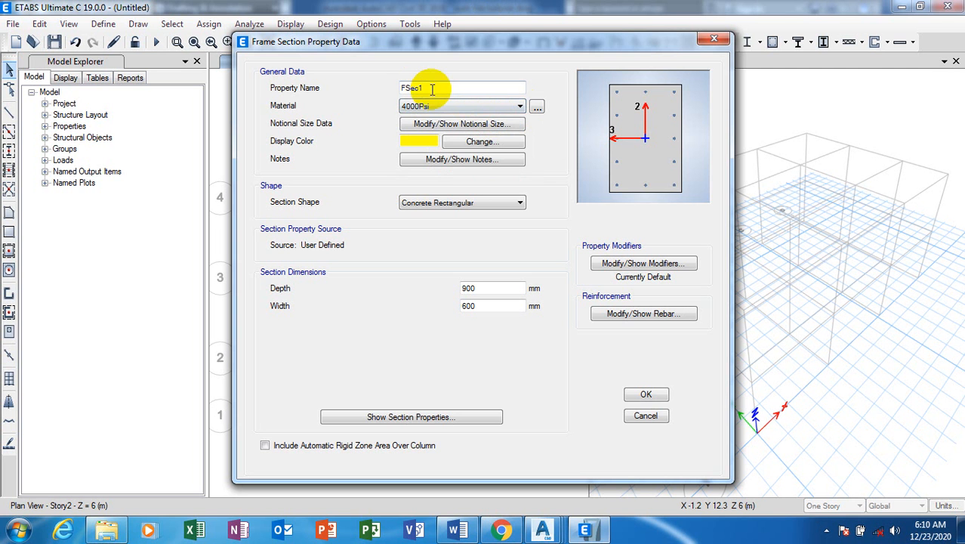
pyautogui.click(442, 87)
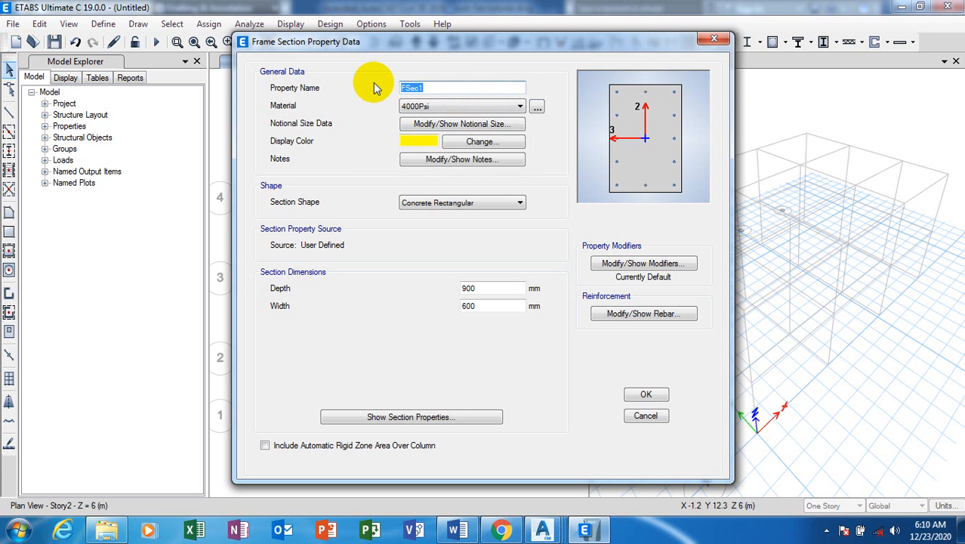
pyautogui.write('beam 230m')
pyautogui.press('BackSpace')
pyautogui.write('x 450')
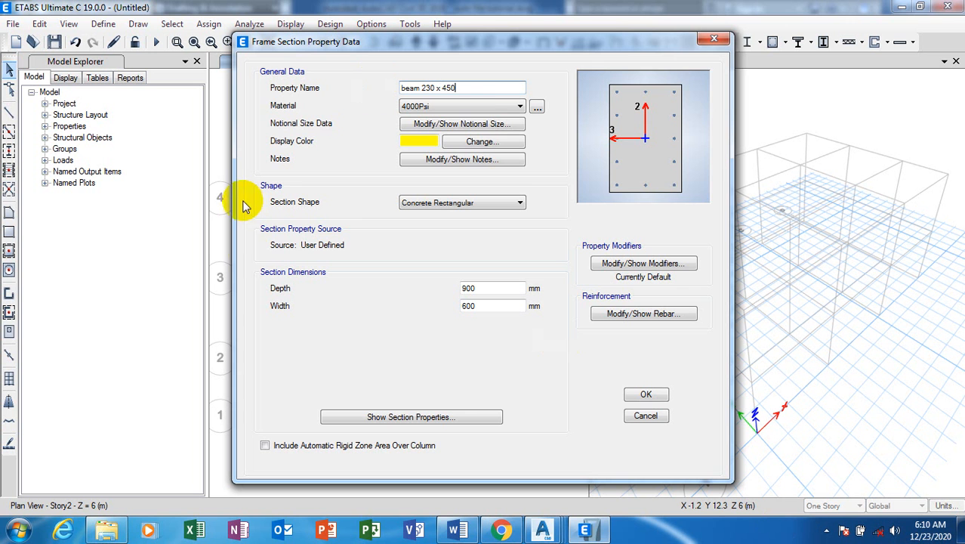
# Assign the C20/25 concrete as the beam section's material
pyautogui.click(487, 112)
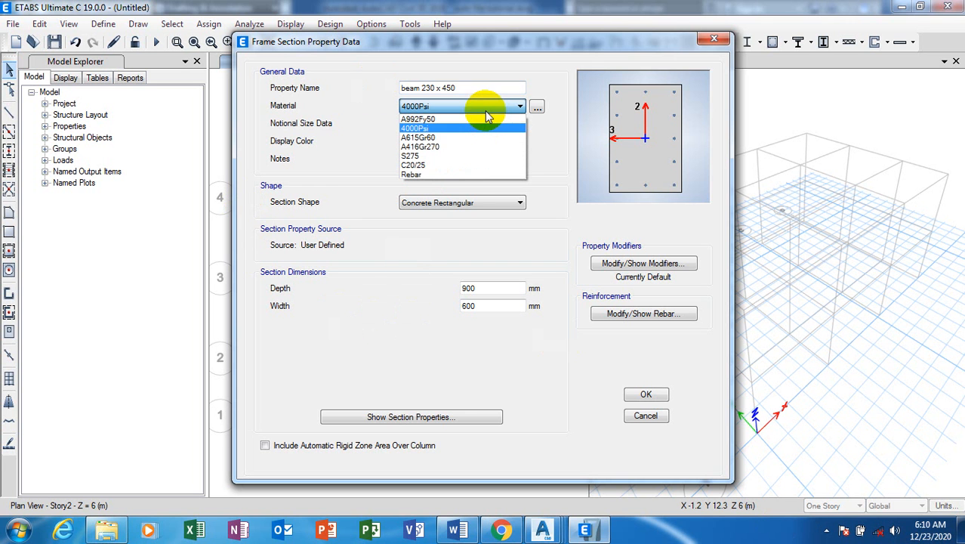
pyautogui.click(441, 166)
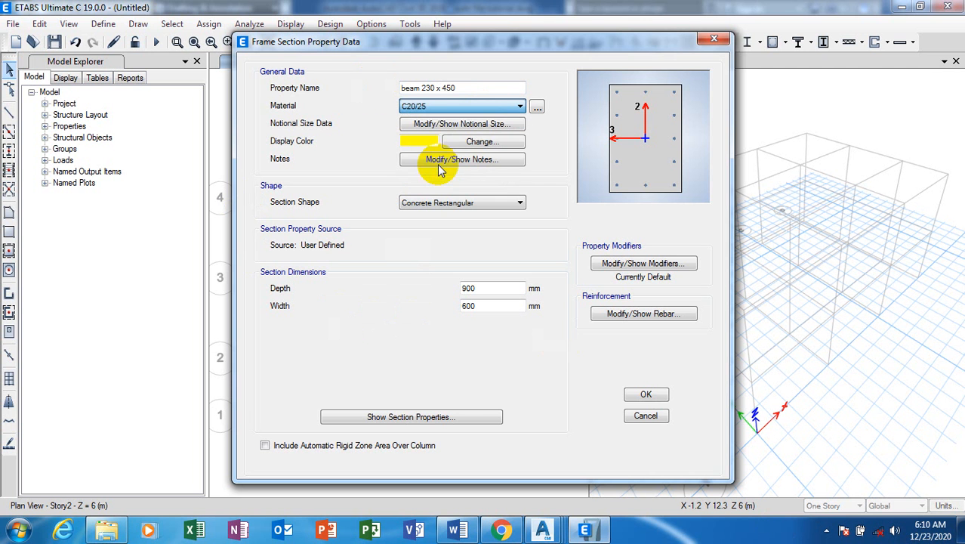
pyautogui.click(458, 106)
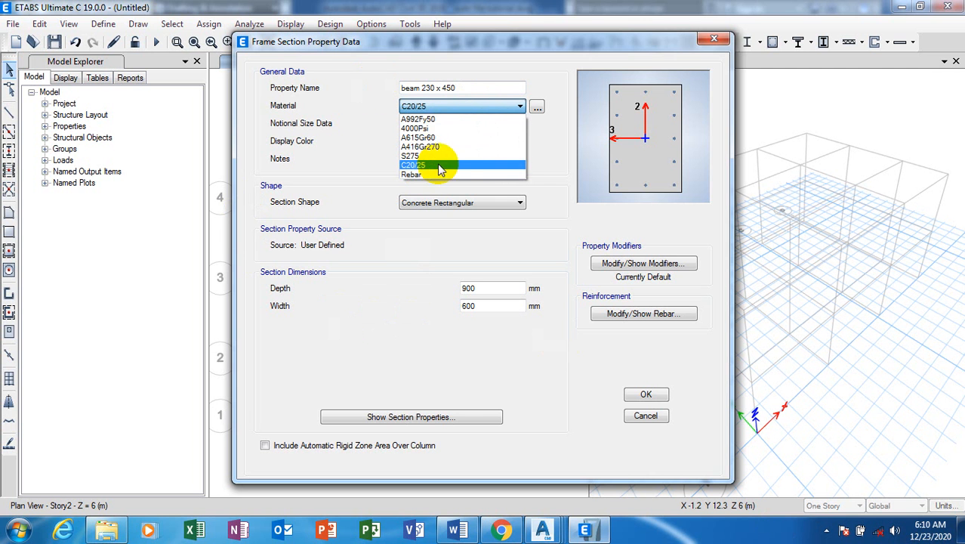
pyautogui.click(441, 166)
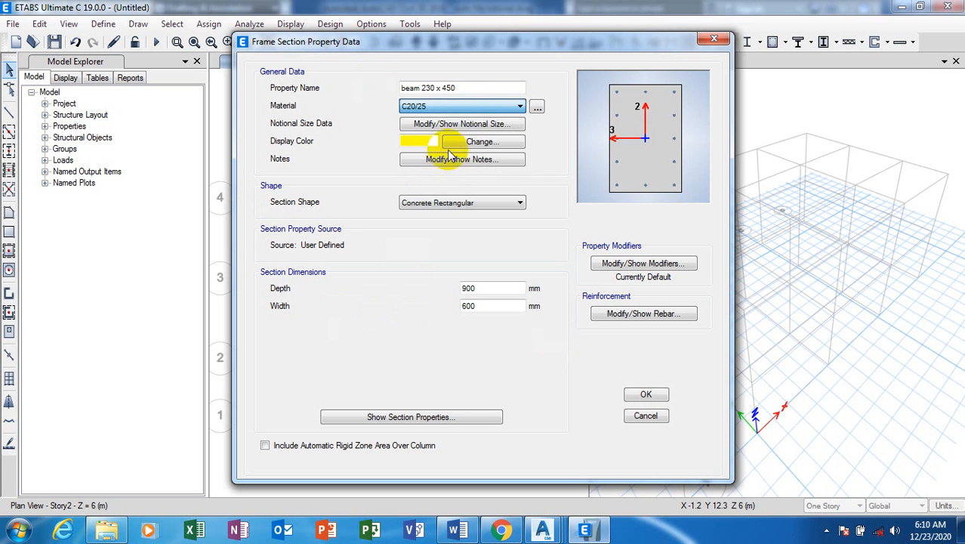
pyautogui.click(491, 109)
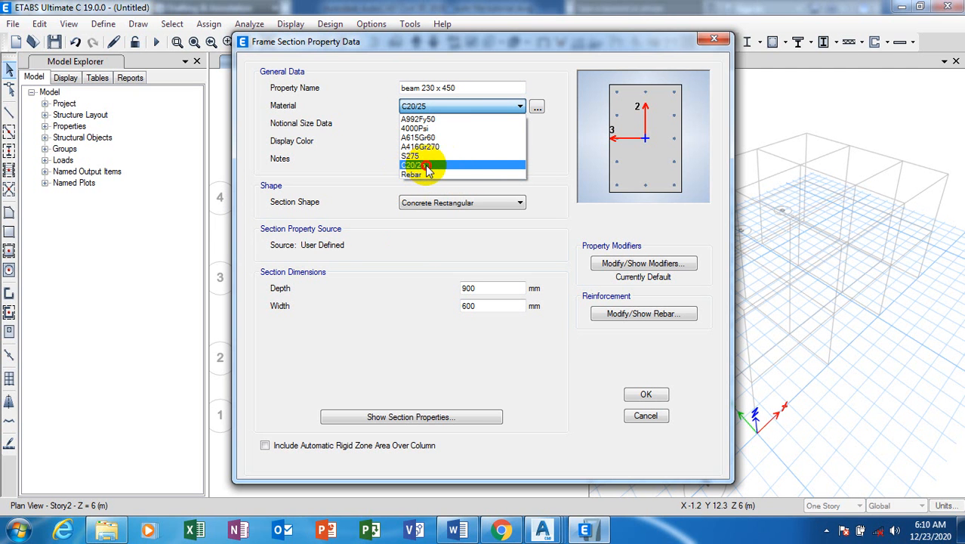
pyautogui.click(425, 165)
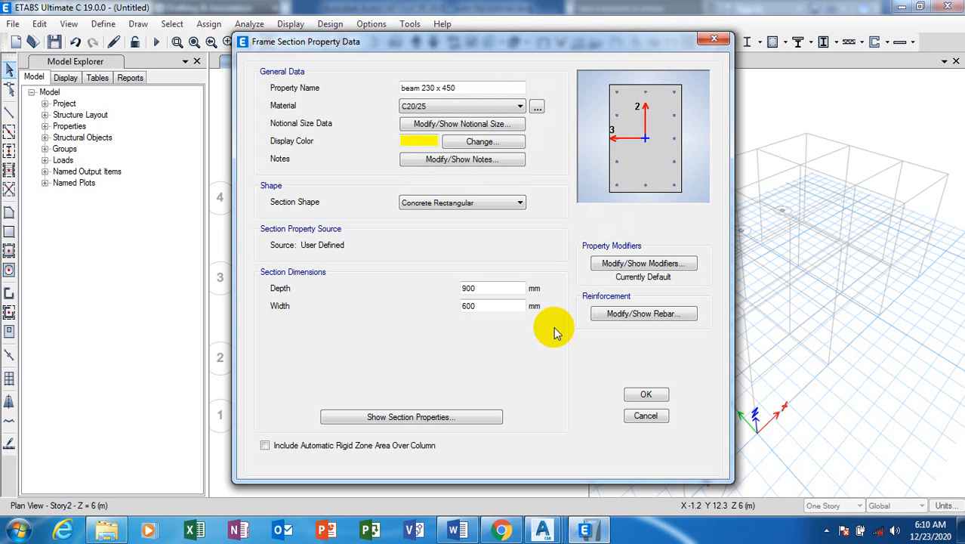
# Set the beam section's depth to 450 mm and width to 230 mm, and review its calculated section properties
pyautogui.moveTo(507, 288); pyautogui.dragTo(465, 286)
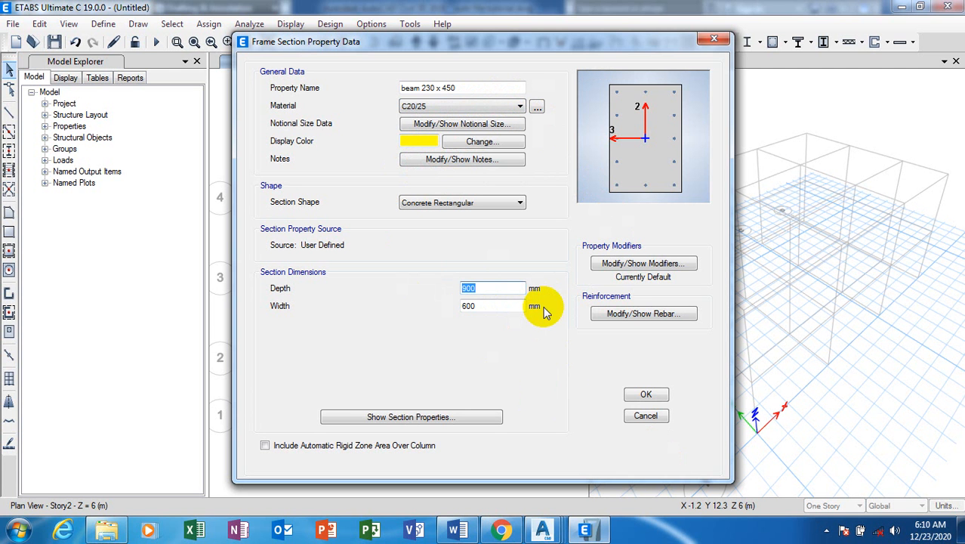
pyautogui.write('450')
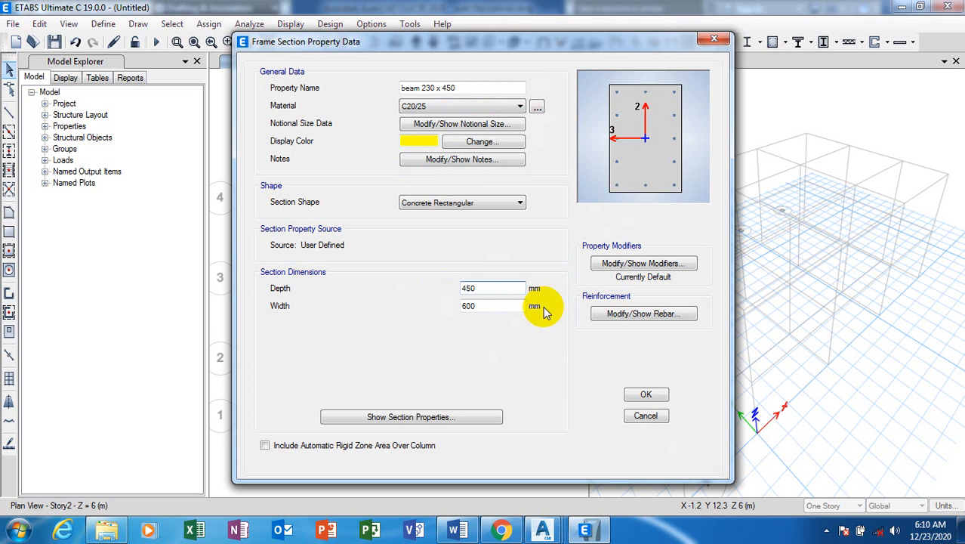
pyautogui.click(497, 307)
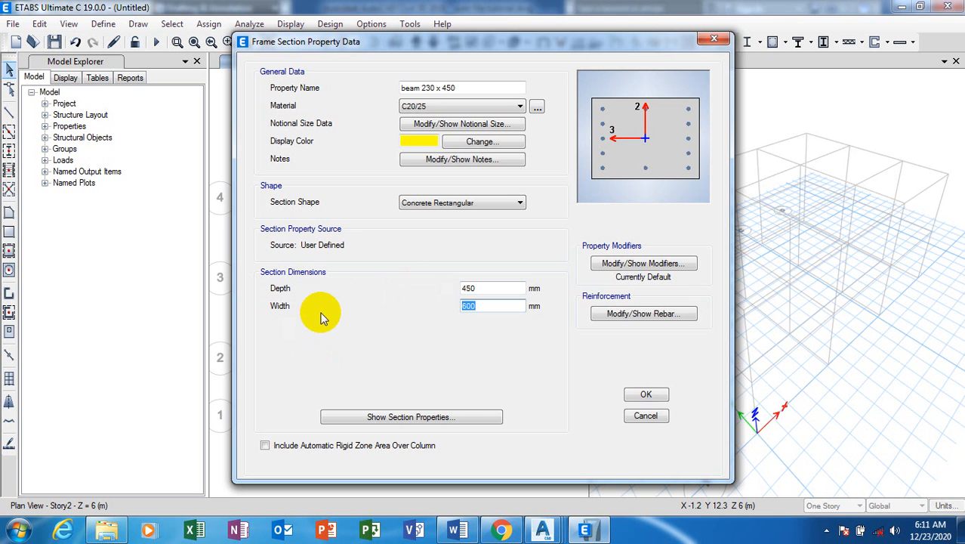
pyautogui.write('230')
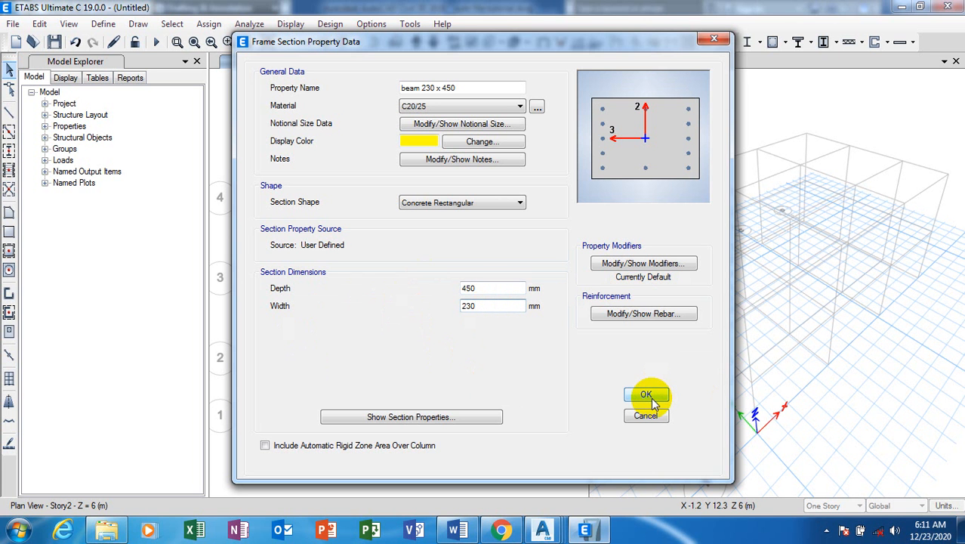
pyautogui.click(456, 420)
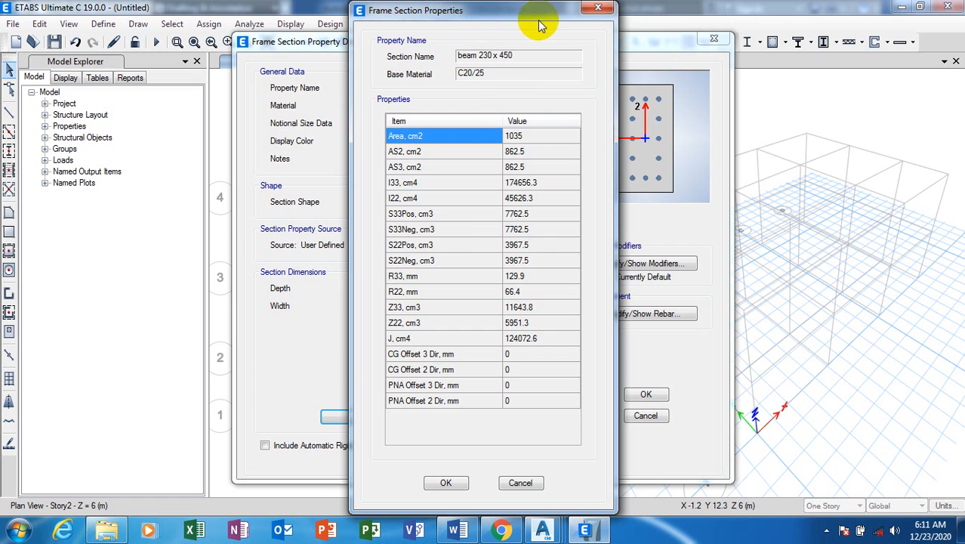
pyautogui.click(443, 481)
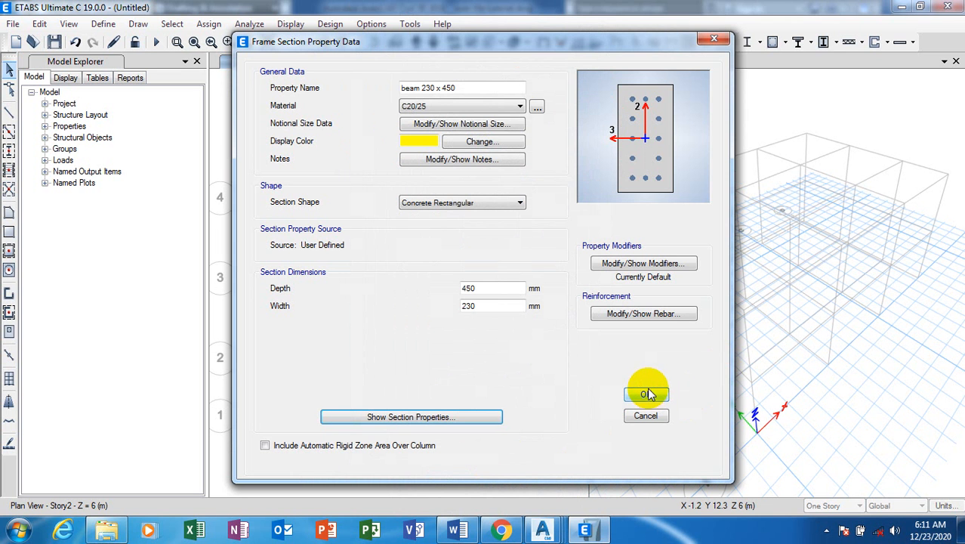
# Review the reinforcement data of the 230 x 450 beam section and save the section
pyautogui.click(646, 323)
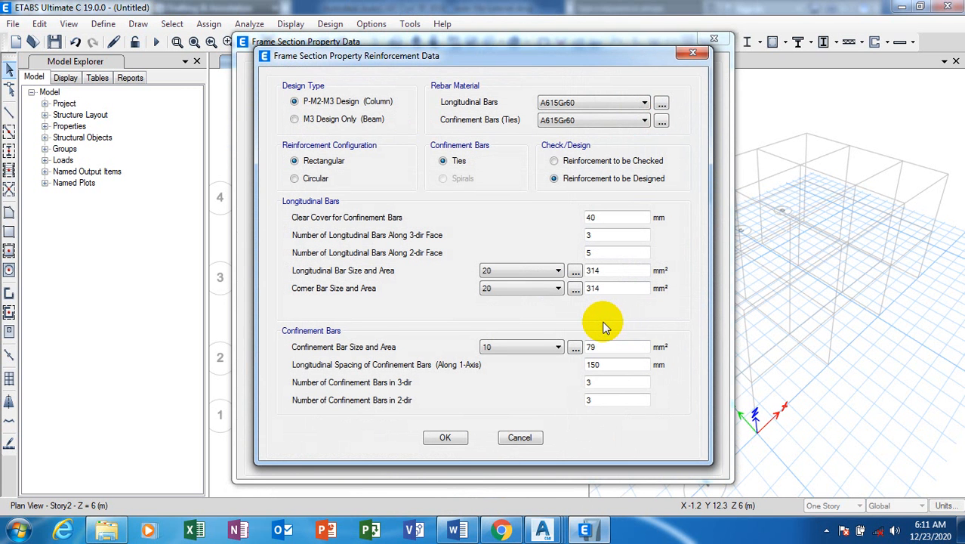
pyautogui.click(695, 54)
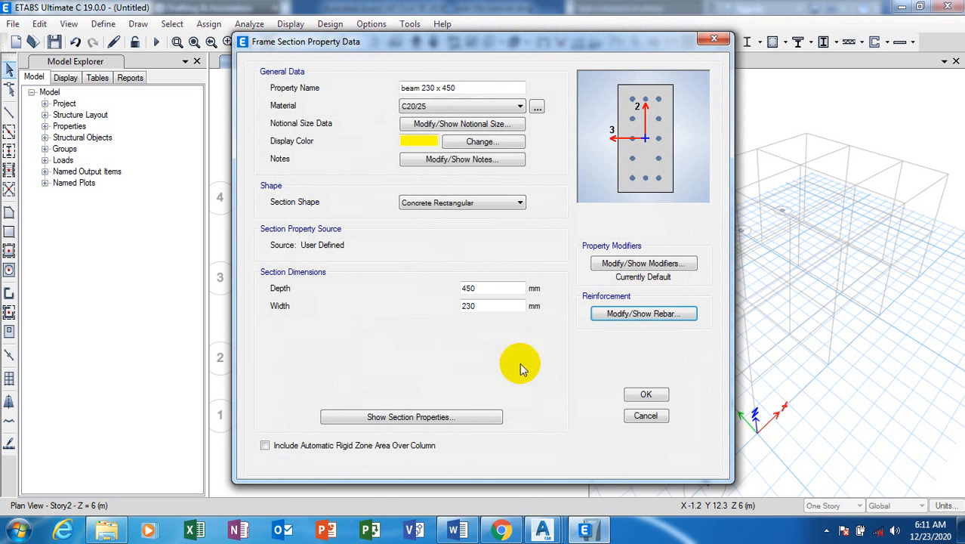
pyautogui.click(639, 394)
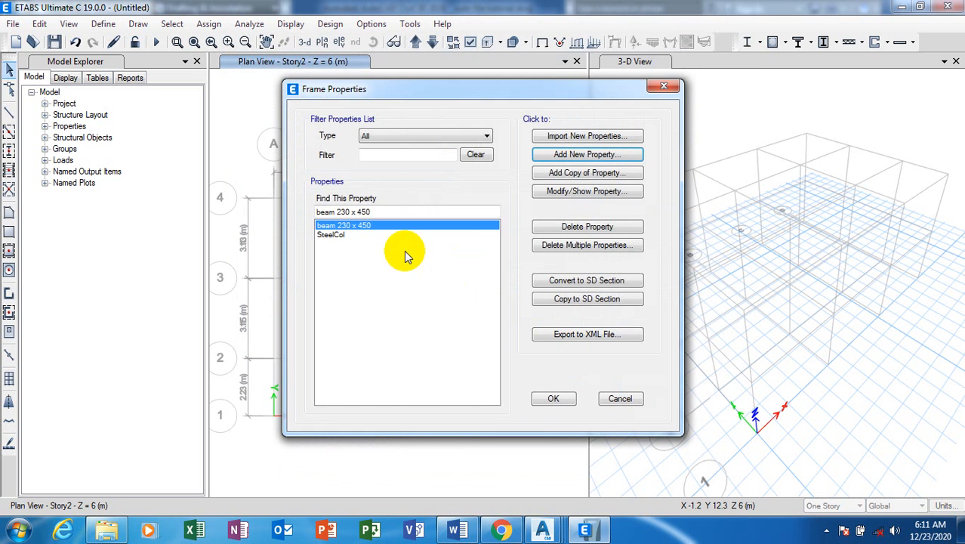
# Add a new concrete rectangular frame section named "R.beam 230 x 300"
pyautogui.click(594, 155)
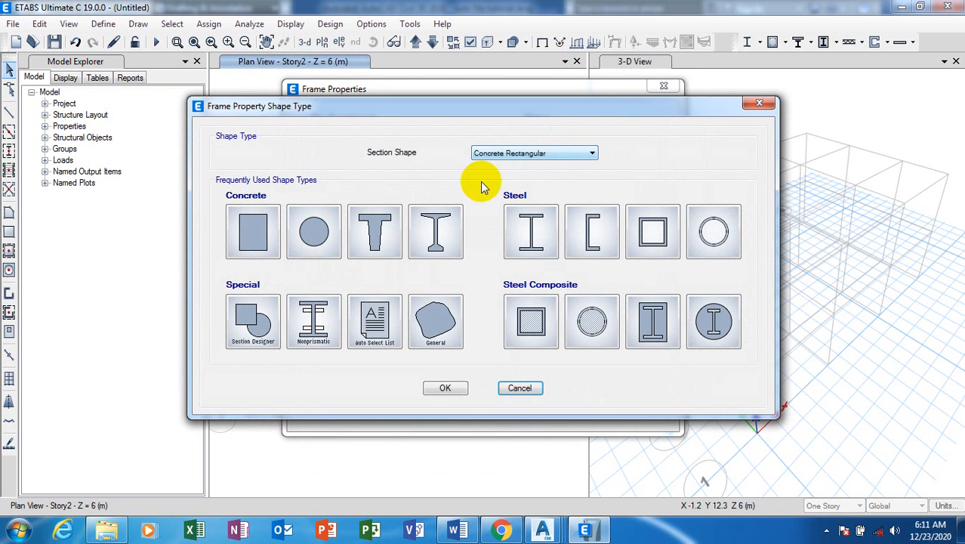
pyautogui.click(252, 232)
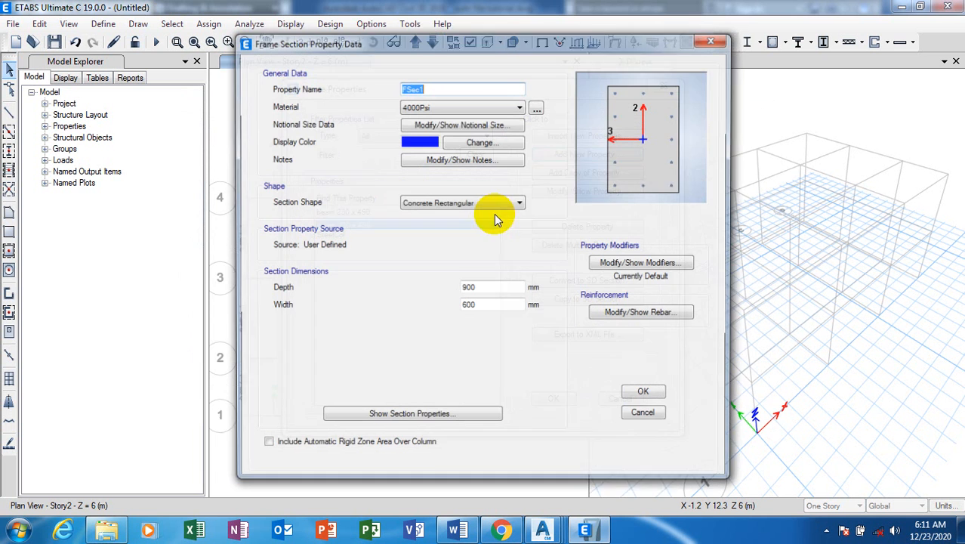
pyautogui.write('beam 230 x 300')
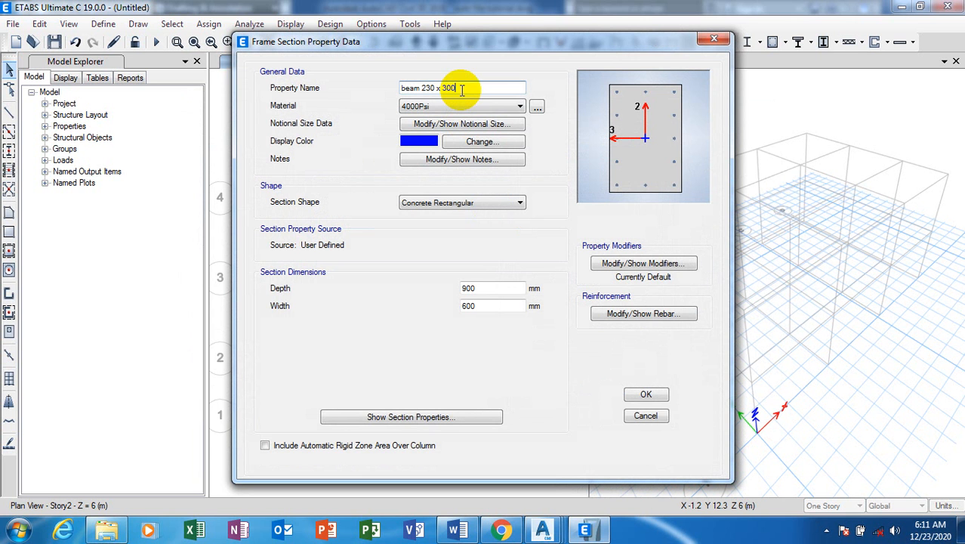
pyautogui.click(403, 89)
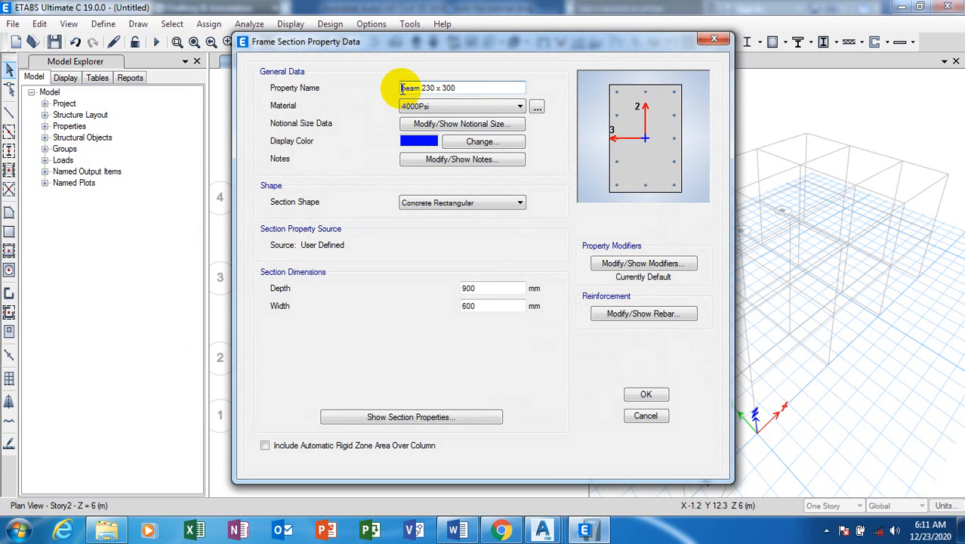
pyautogui.write('R.')
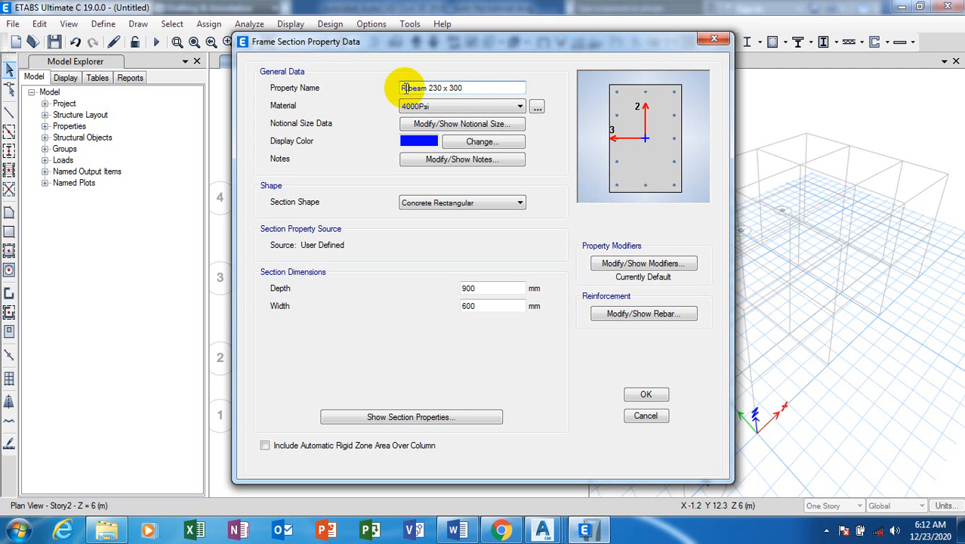
# Assign C20/25 to the R.beam section, set its depth to 300 mm and width to 230 mm, and save it
pyautogui.click(462, 108)
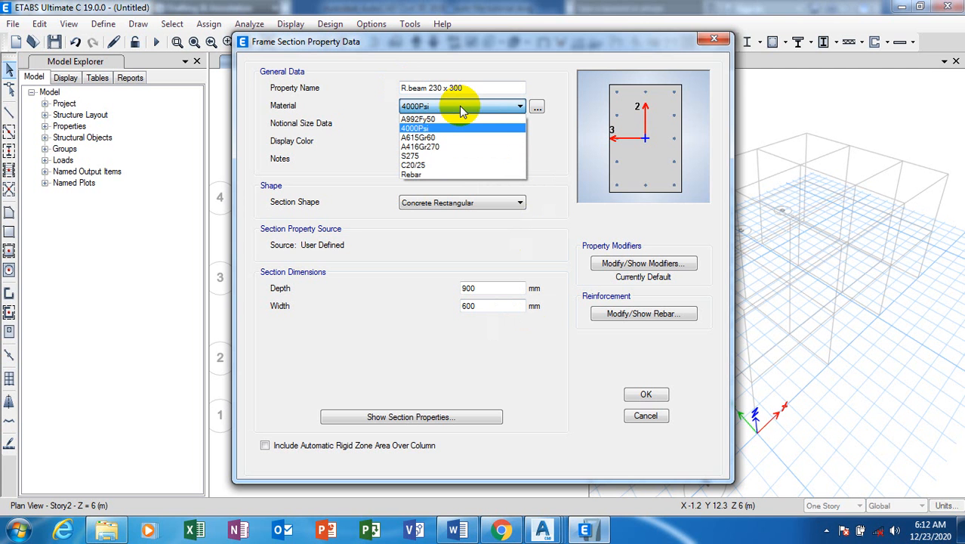
pyautogui.click(455, 164)
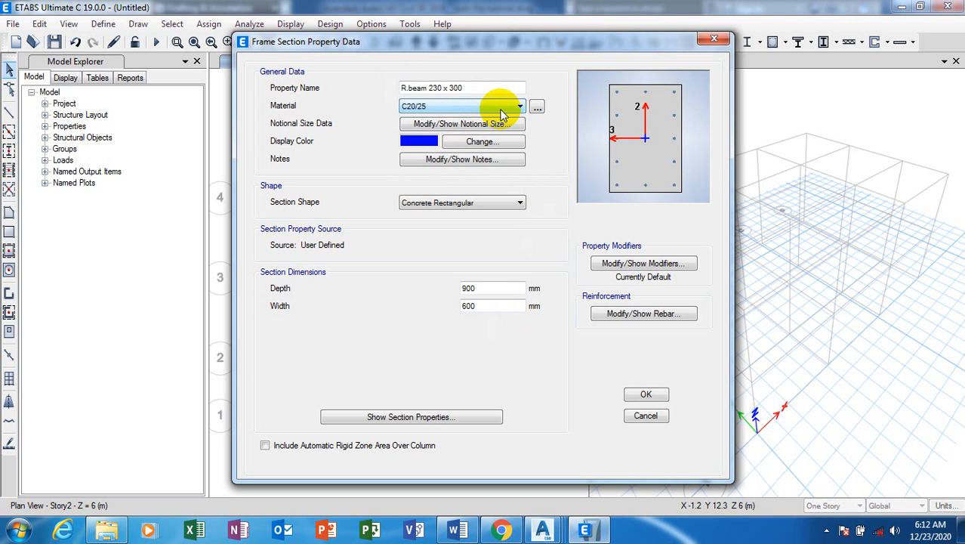
pyautogui.doubleClick(497, 285)
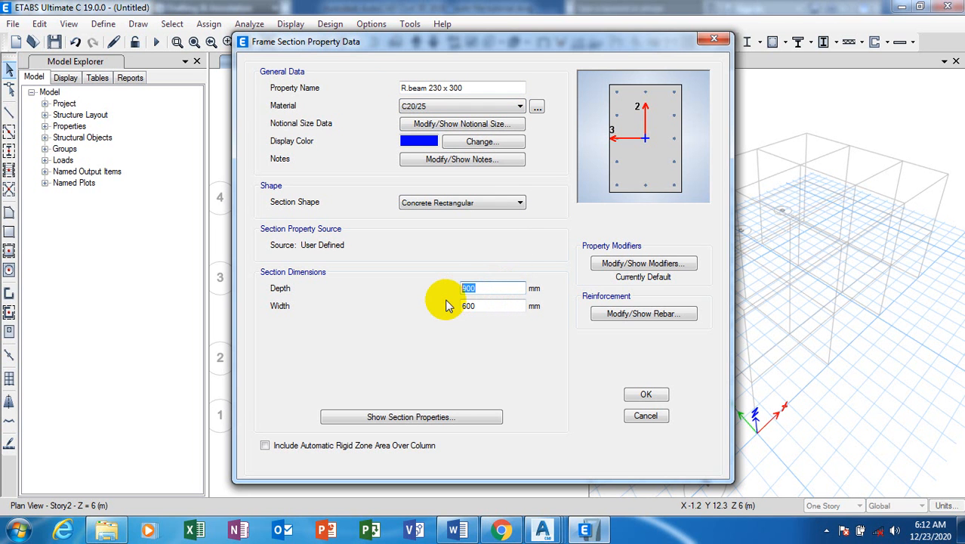
pyautogui.write('3')
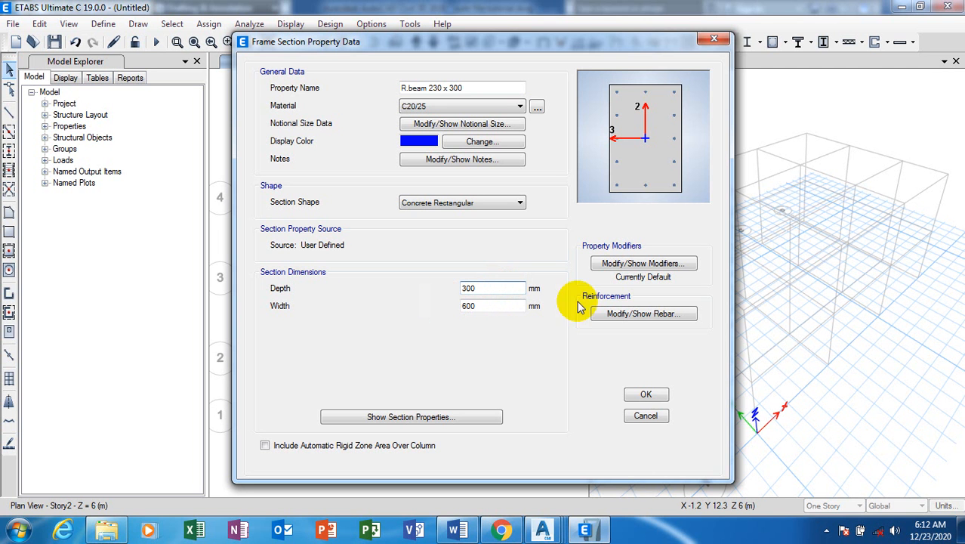
pyautogui.press('Tab')
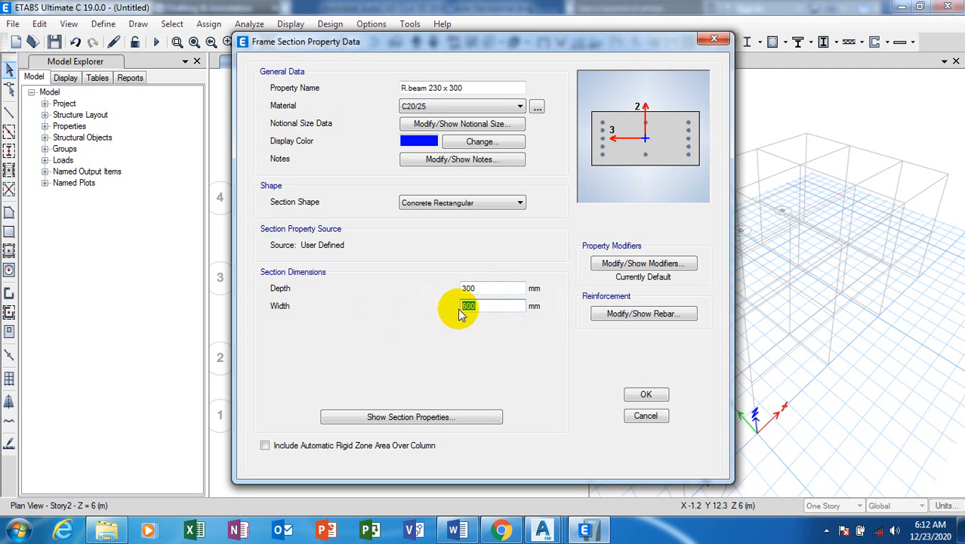
pyautogui.write('230')
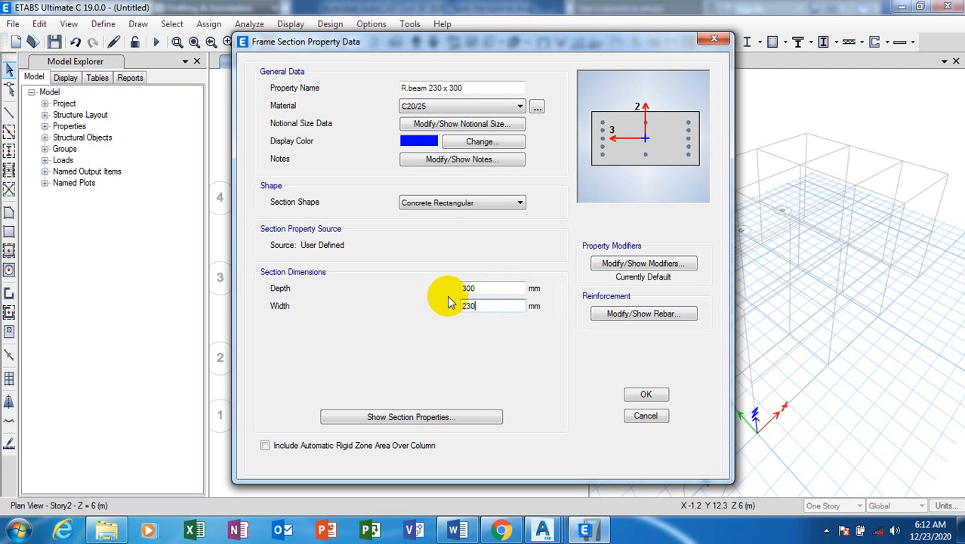
pyautogui.click(652, 397)
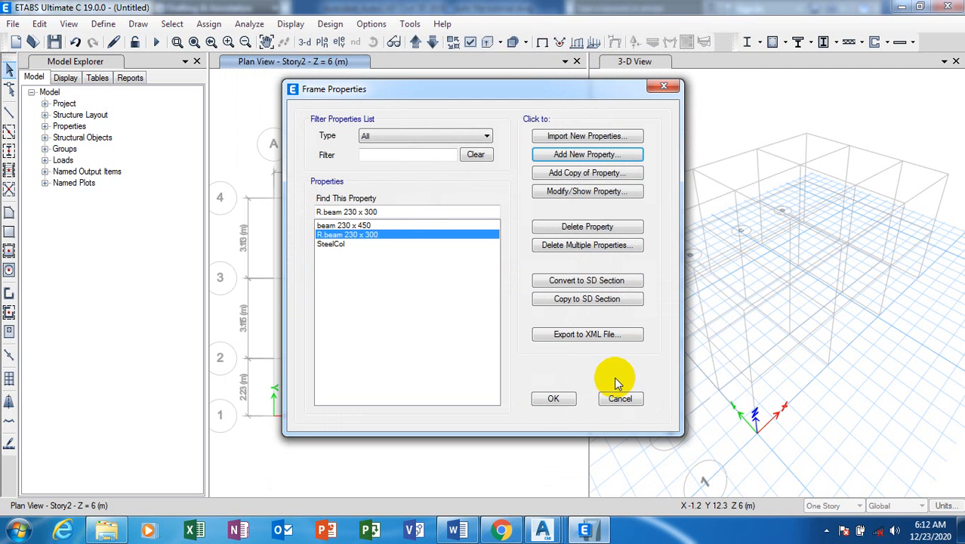
# Add a new concrete rectangular frame section named "column 230 x 230"
pyautogui.click(589, 155)
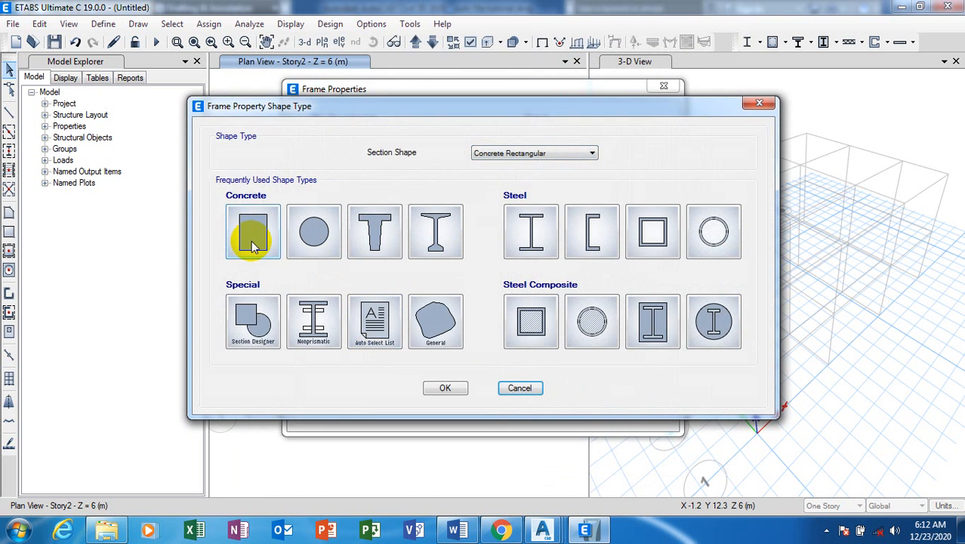
pyautogui.click(250, 241)
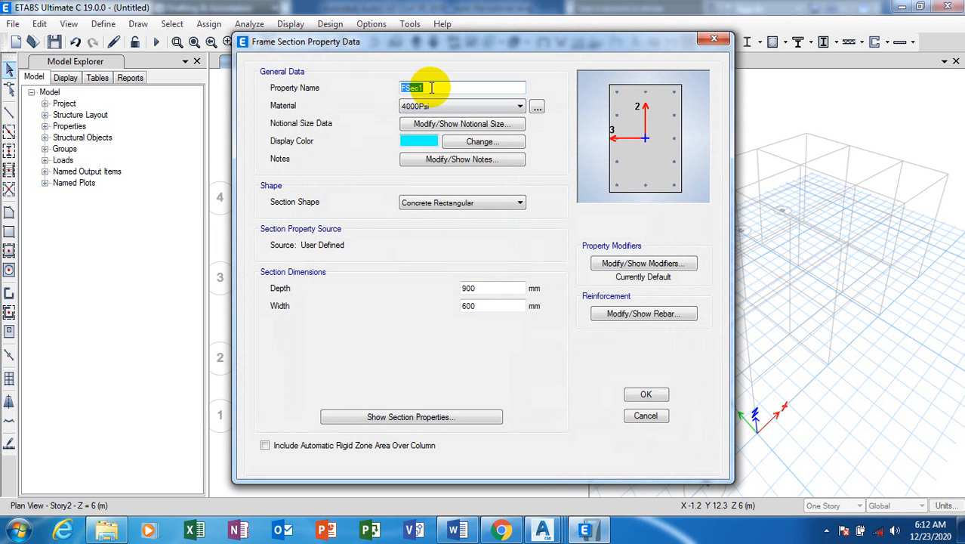
pyautogui.write('column 280 x 230')
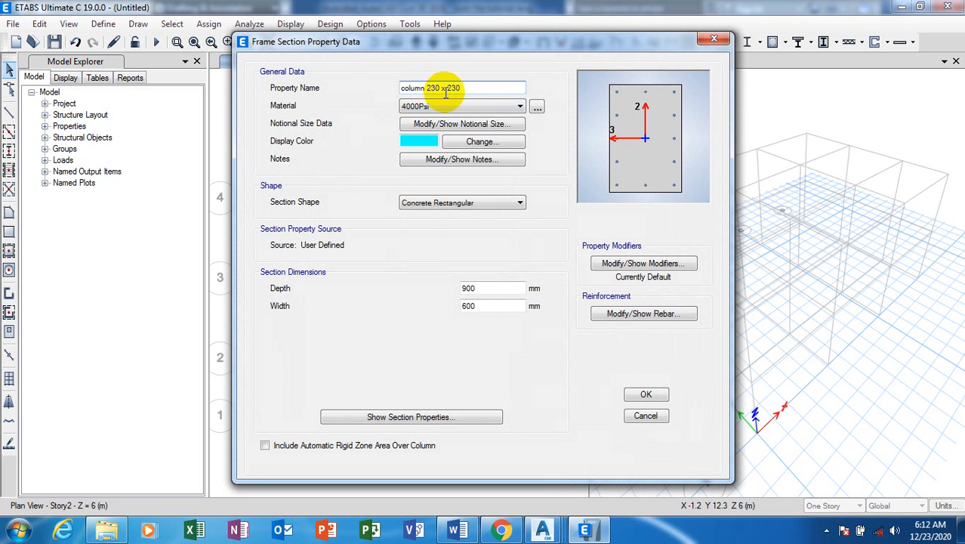
# Set the column section's depth and width to 230 mm each and save the section
pyautogui.moveTo(491, 287); pyautogui.dragTo(431, 293)
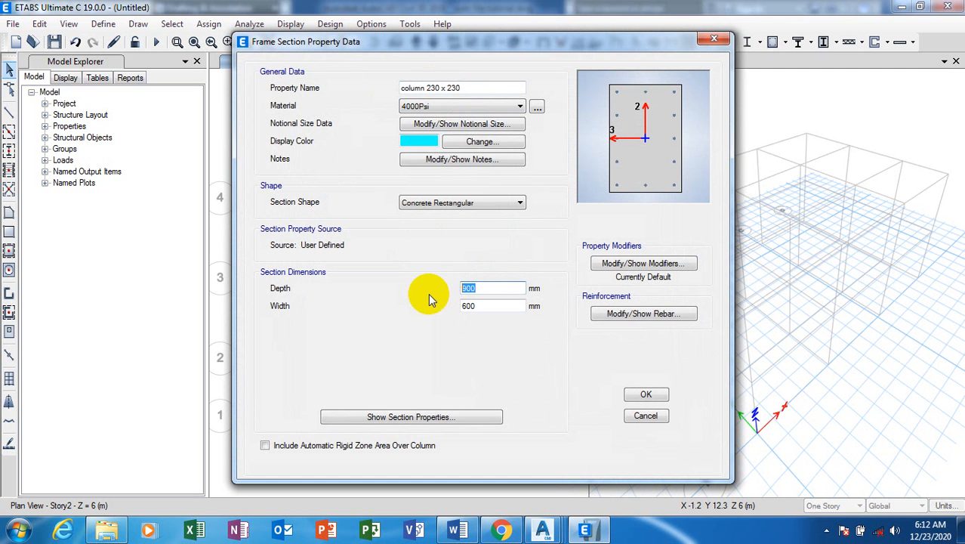
pyautogui.write('230')
pyautogui.press('Tab')
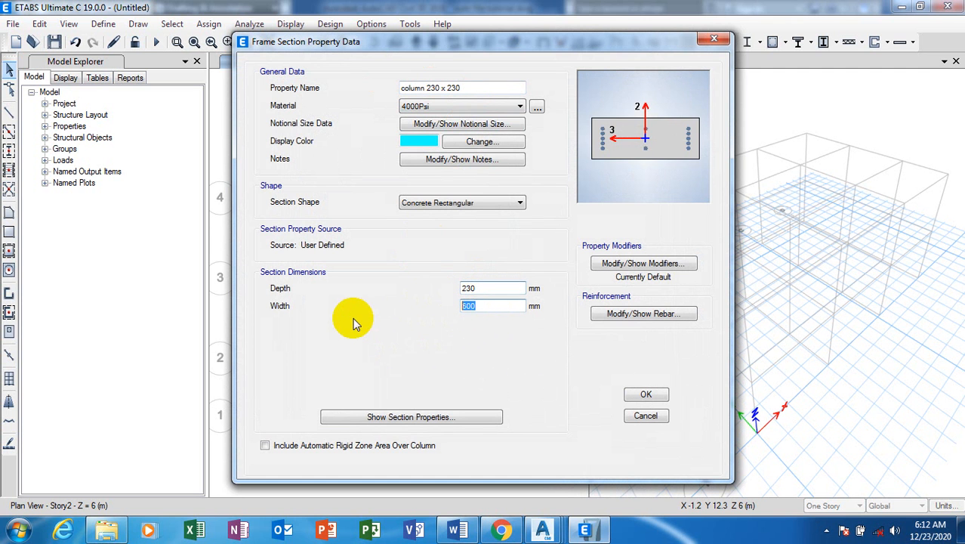
pyautogui.write('230')
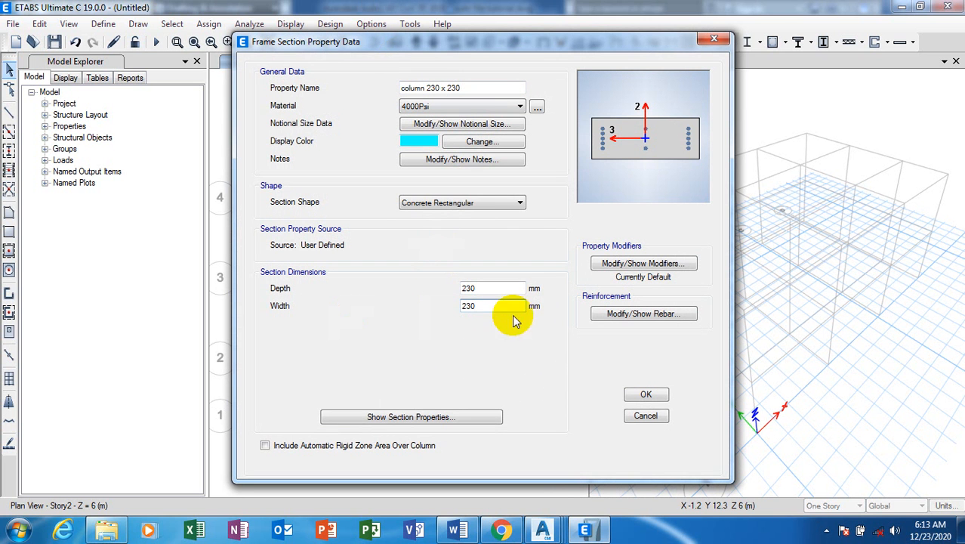
pyautogui.click(476, 86)
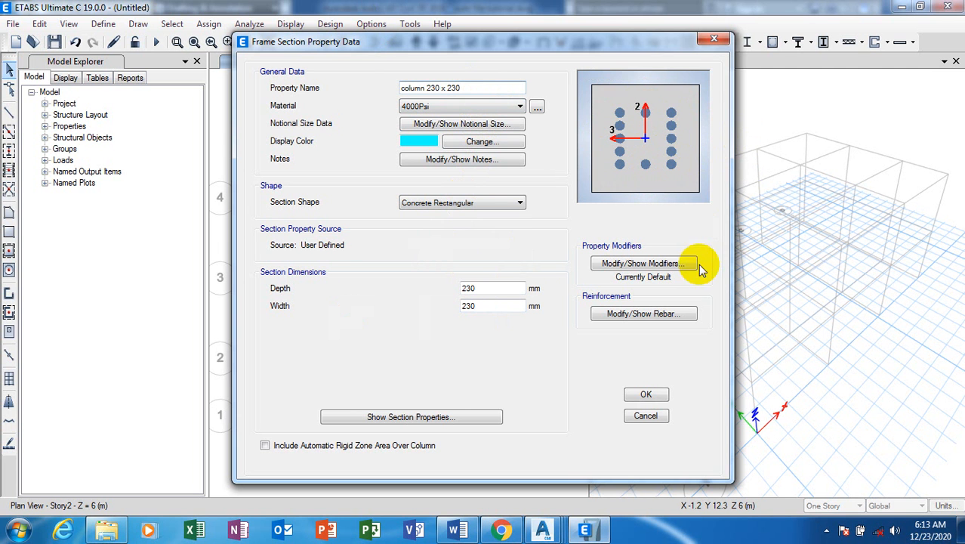
pyautogui.click(651, 391)
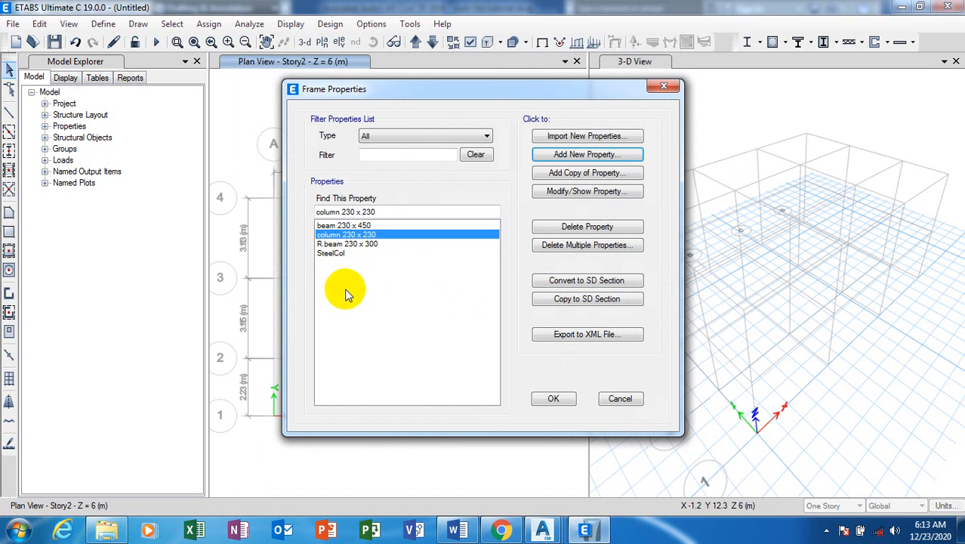
# Add a Steel I/Wide Flange frame section with S275 material and name it "steel column"
pyautogui.click(575, 159)
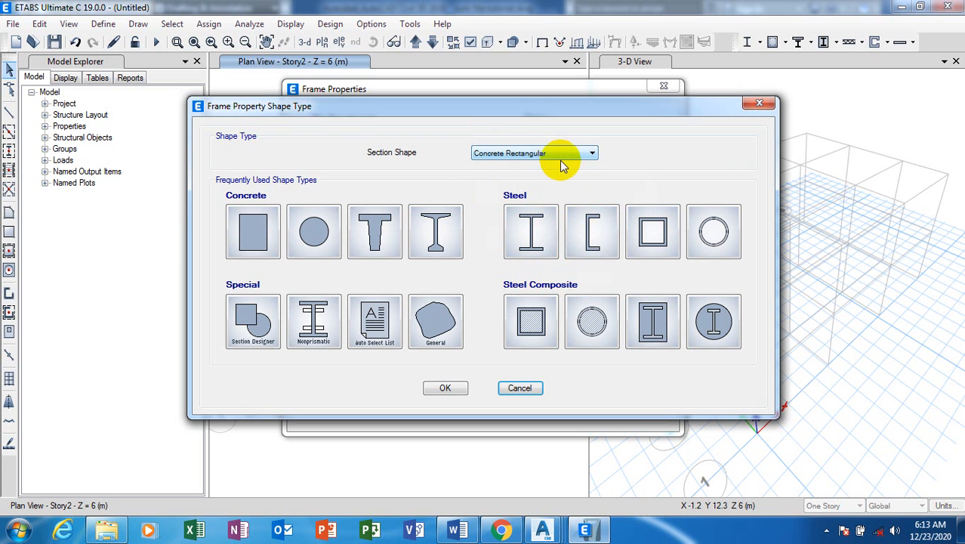
pyautogui.click(545, 230)
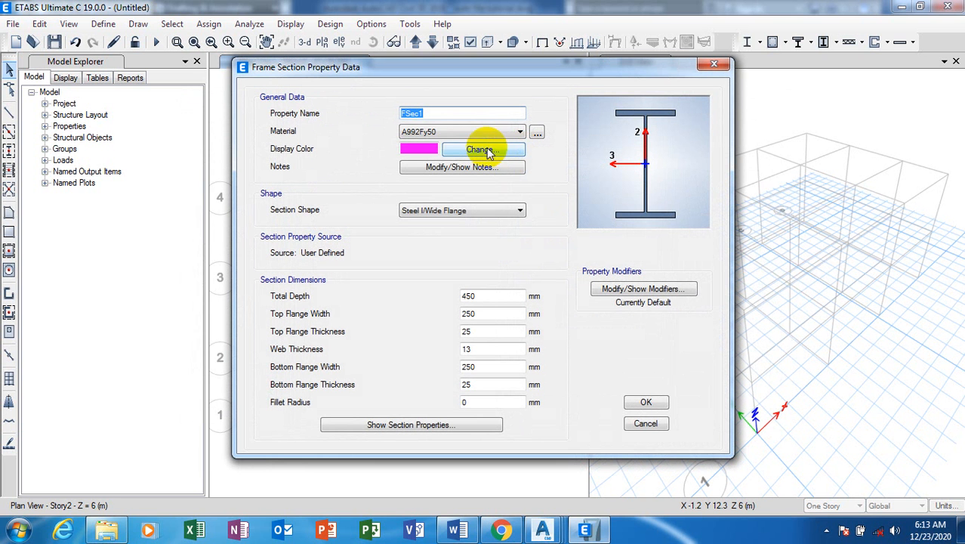
pyautogui.click(514, 134)
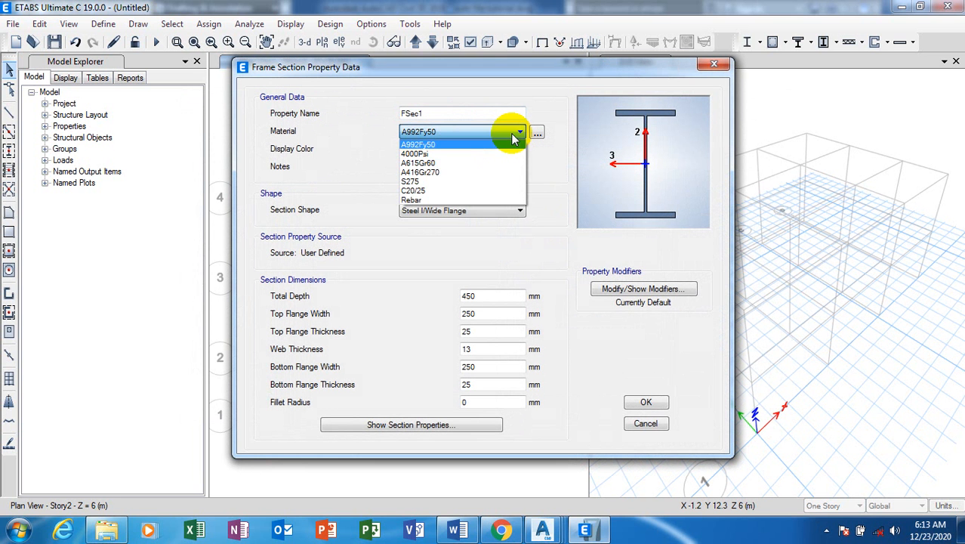
pyautogui.click(434, 182)
pyautogui.moveTo(437, 114); pyautogui.dragTo(398, 114)
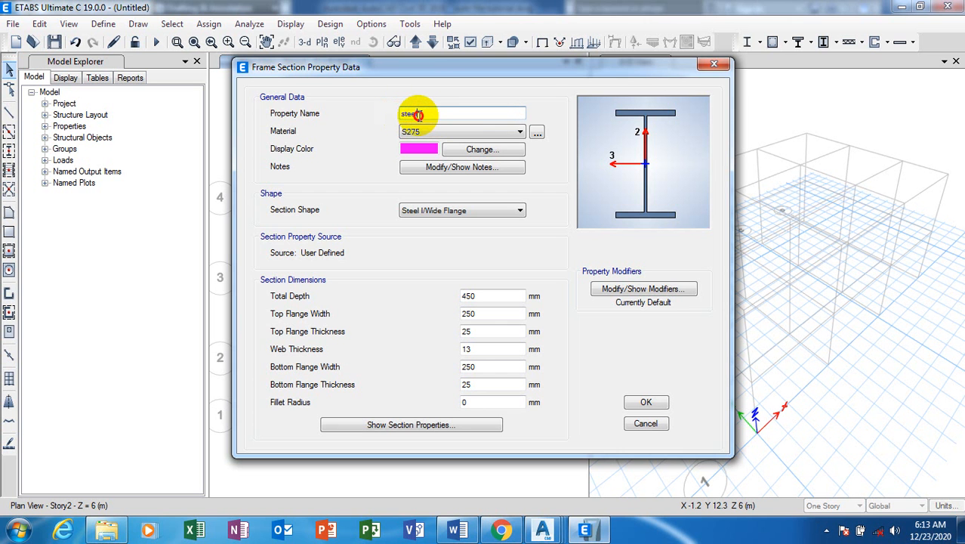
pyautogui.moveTo(420, 113); pyautogui.dragTo(409, 114)
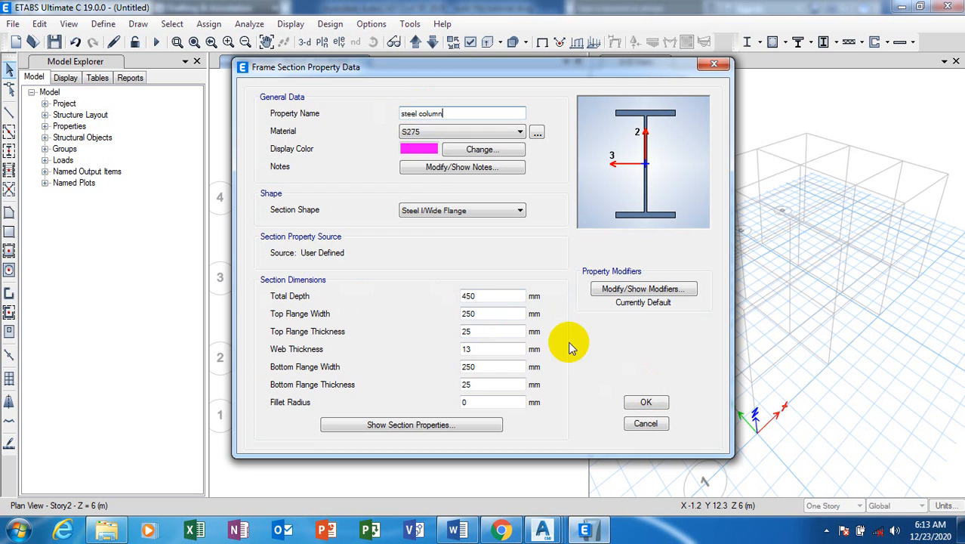
# Go through the steel column's section dimensions, keep the defaults, and save the frame section definitions
pyautogui.click(495, 298)
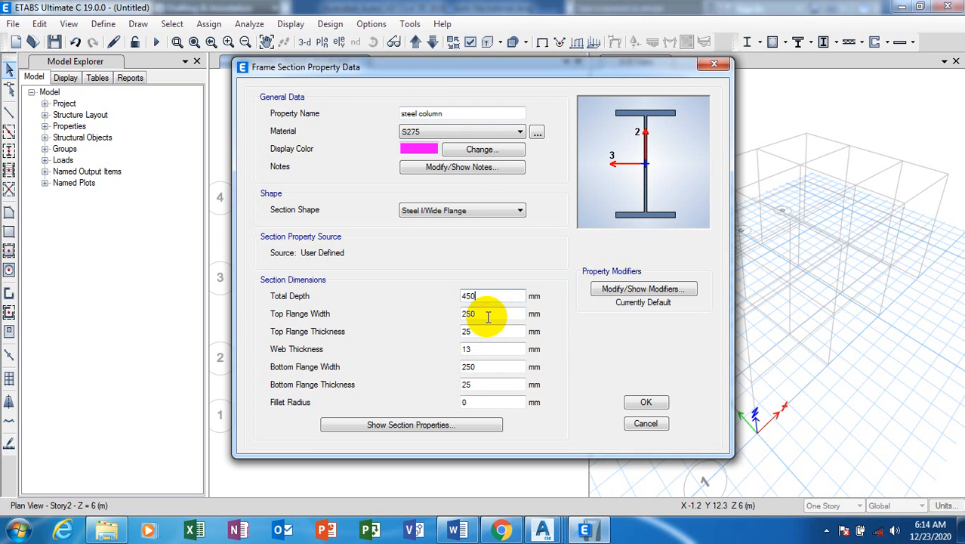
pyautogui.click(484, 331)
pyautogui.click(483, 348)
pyautogui.click(489, 367)
pyautogui.click(493, 385)
pyautogui.click(489, 400)
pyautogui.click(641, 403)
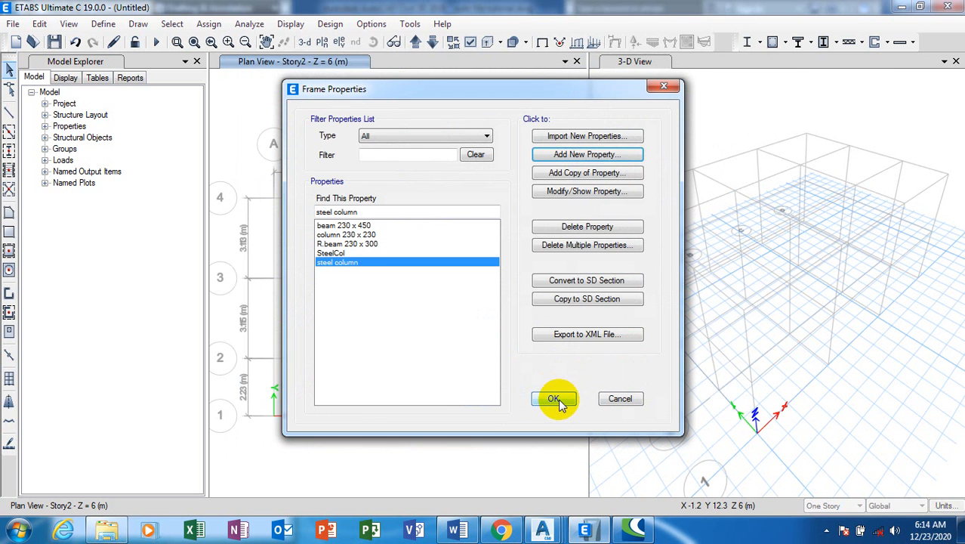
pyautogui.click(554, 398)
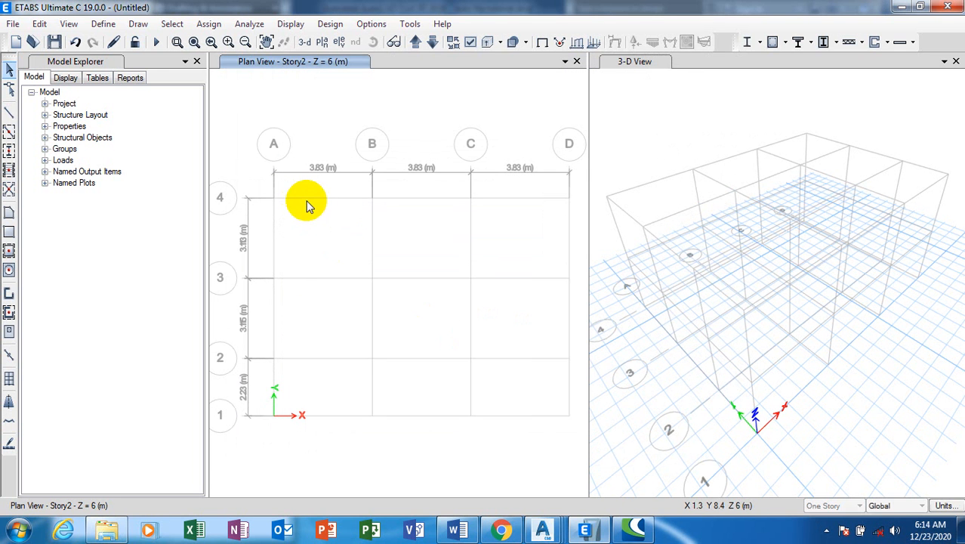
# Delete the existing Slab1 property from the slab section definitions
pyautogui.click(103, 24)
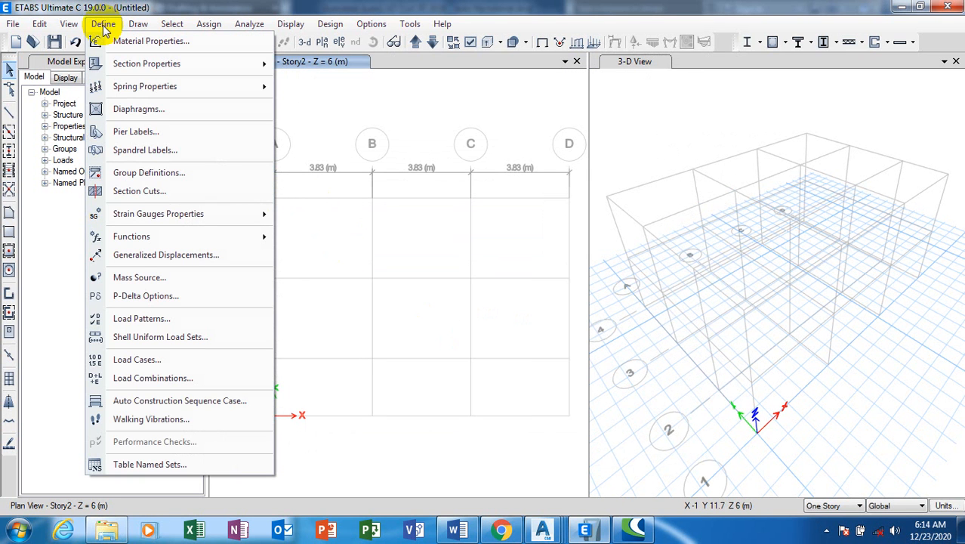
pyautogui.moveTo(172, 63)
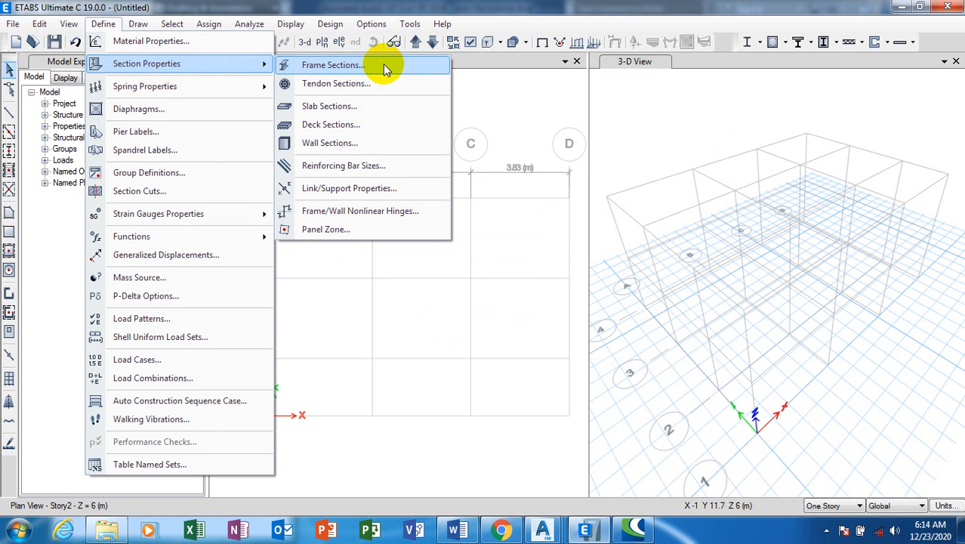
pyautogui.click(378, 110)
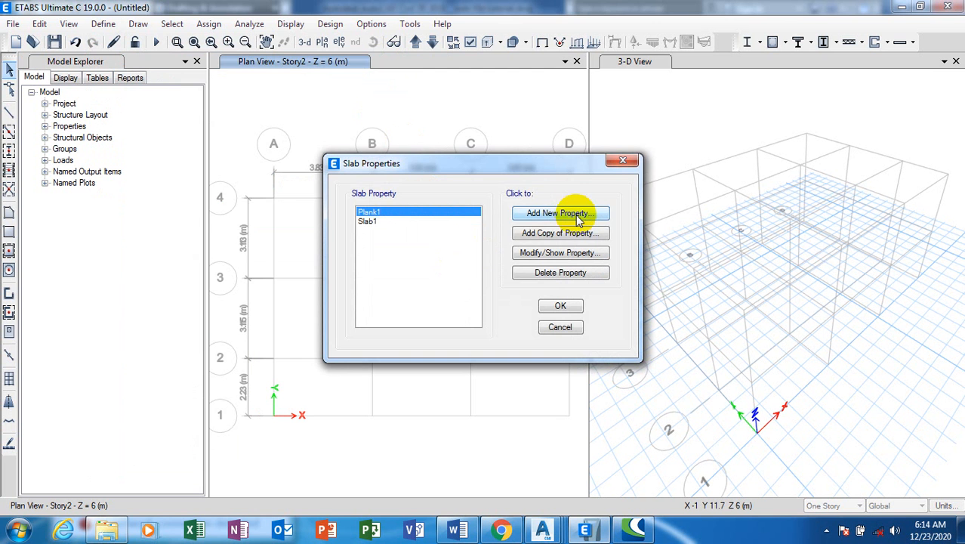
pyautogui.click(577, 215)
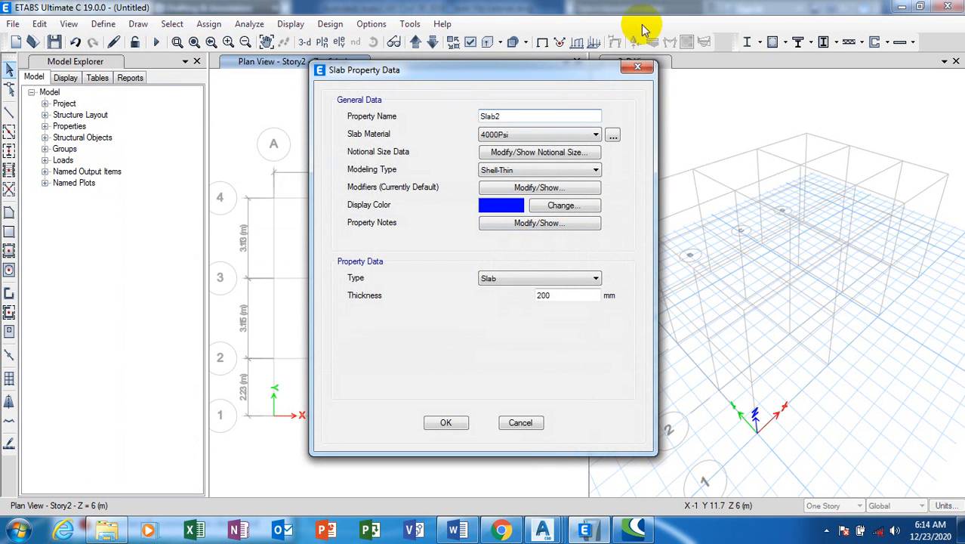
pyautogui.click(639, 69)
pyautogui.click(371, 221)
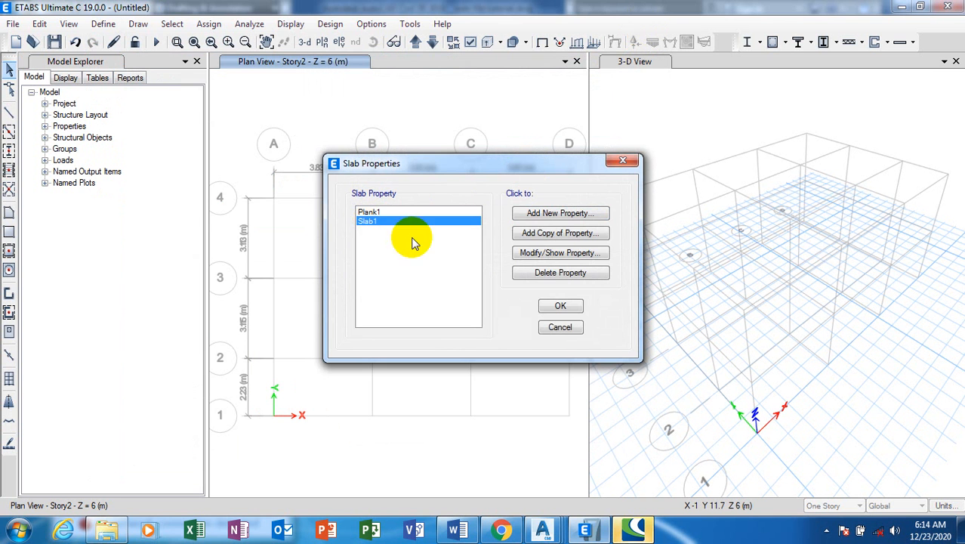
pyautogui.click(555, 280)
pyautogui.click(493, 317)
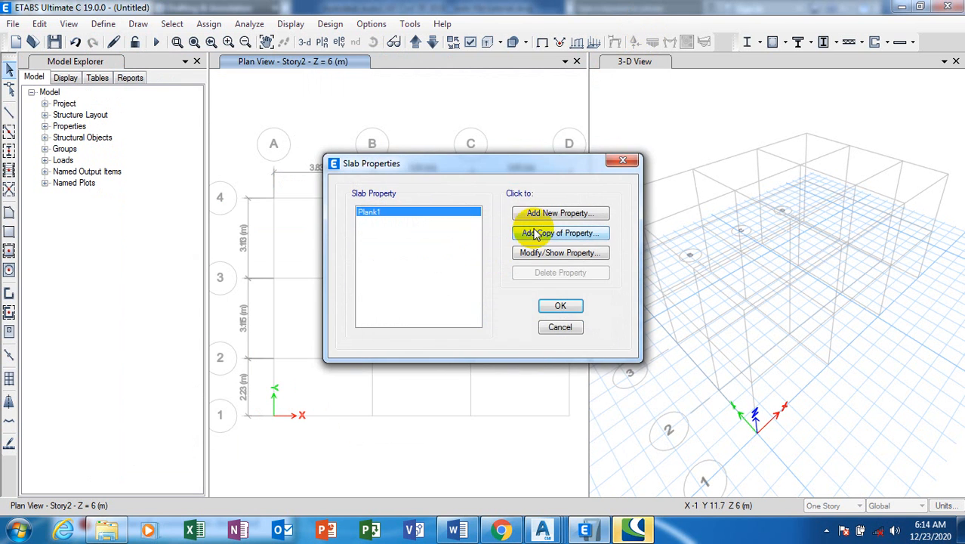
# Add a new slab property named "Slab" with C20/25 as its material
pyautogui.click(562, 214)
pyautogui.click(512, 117)
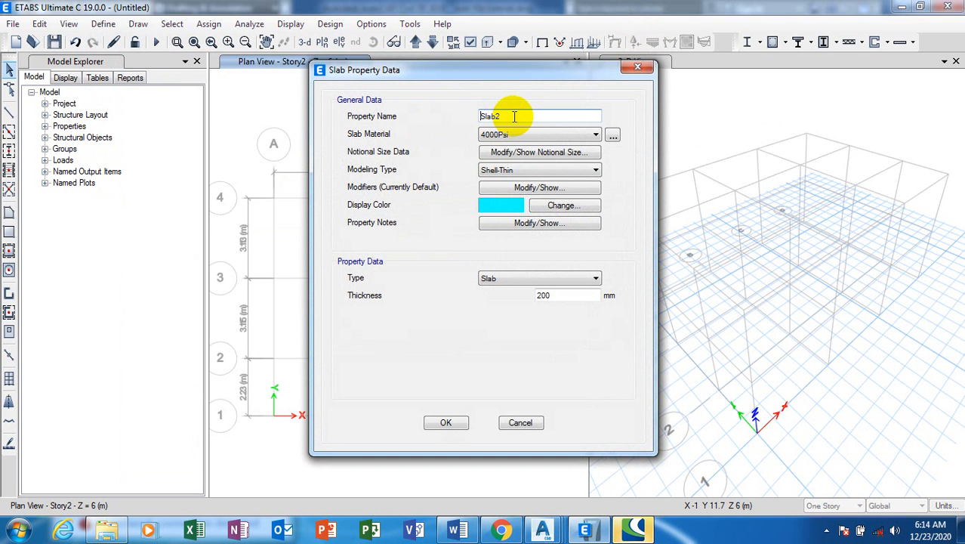
pyautogui.moveTo(512, 117); pyautogui.dragTo(498, 116)
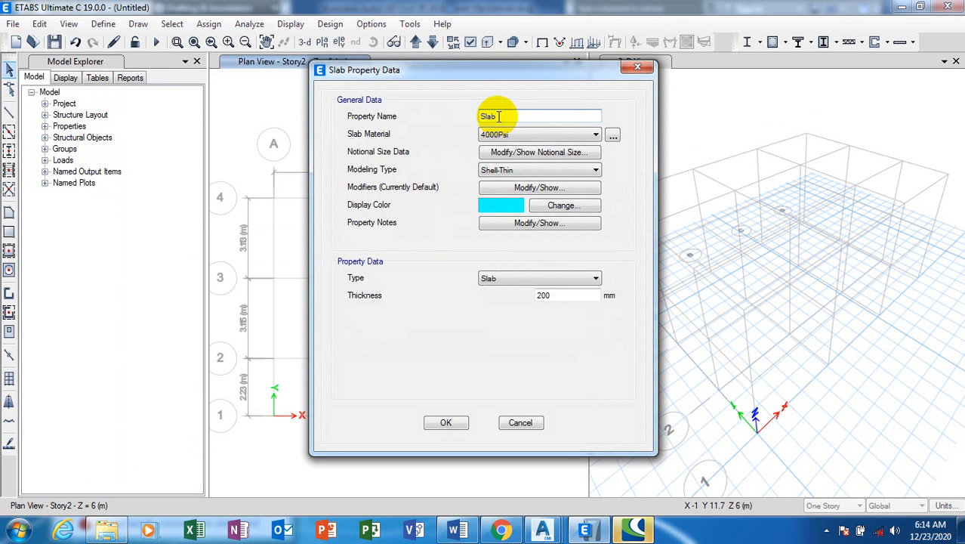
pyautogui.click(562, 134)
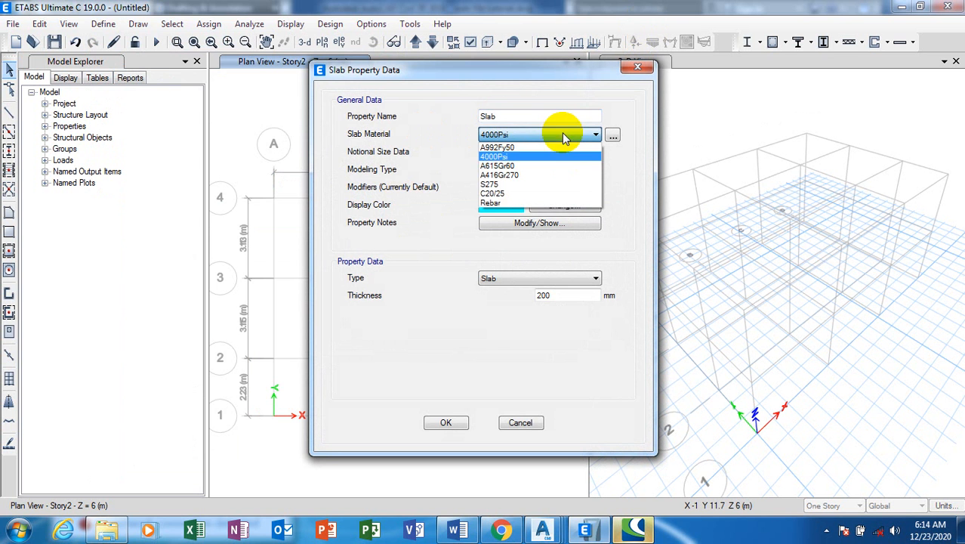
pyautogui.click(504, 193)
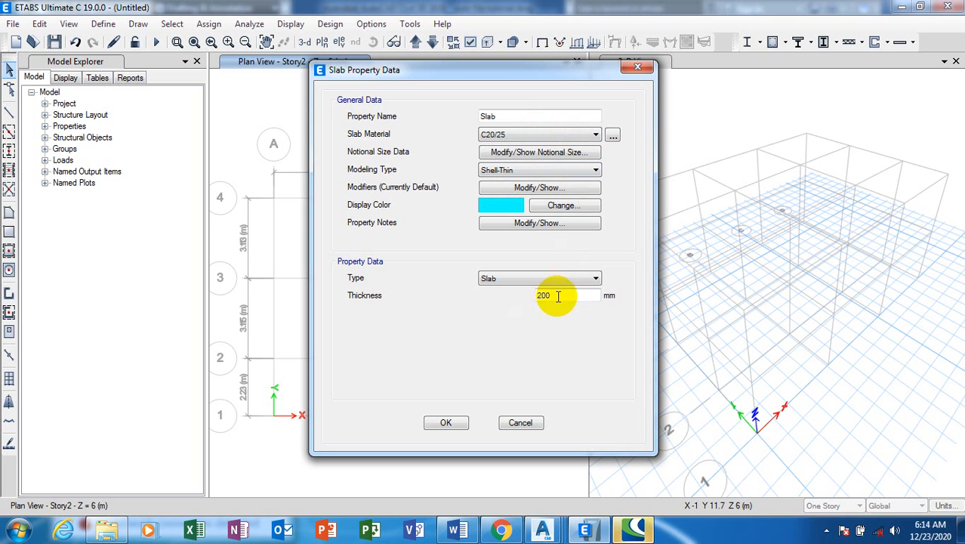
# Set the slab's thickness to 150 mm, keep the Shell-Thin modeling type and Slab type, and save the slab definitions
pyautogui.moveTo(549, 295); pyautogui.dragTo(519, 304)
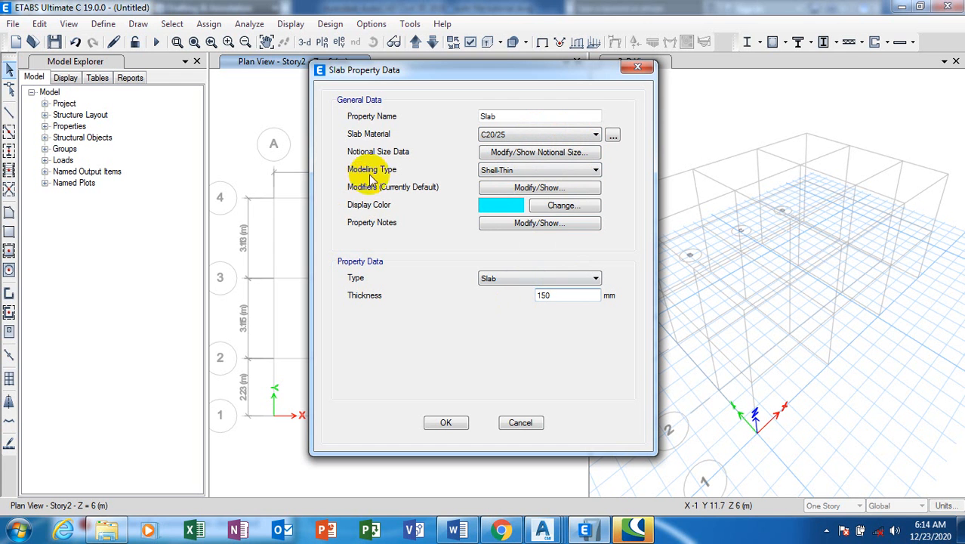
pyautogui.click(559, 172)
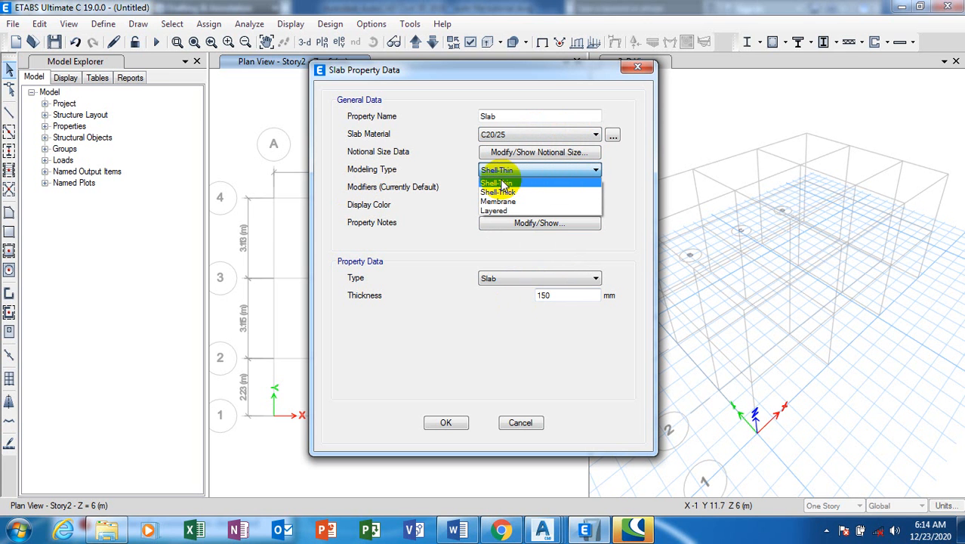
pyautogui.click(547, 169)
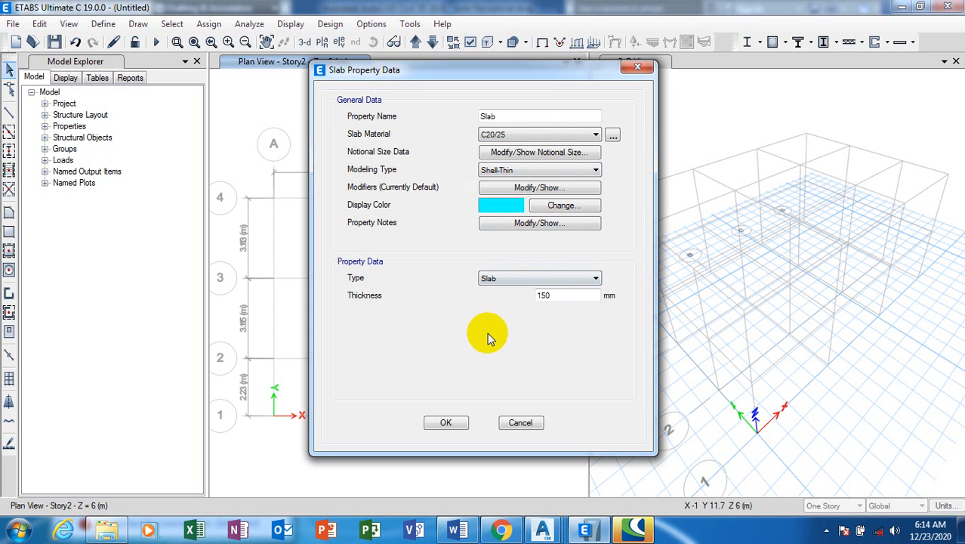
pyautogui.click(560, 278)
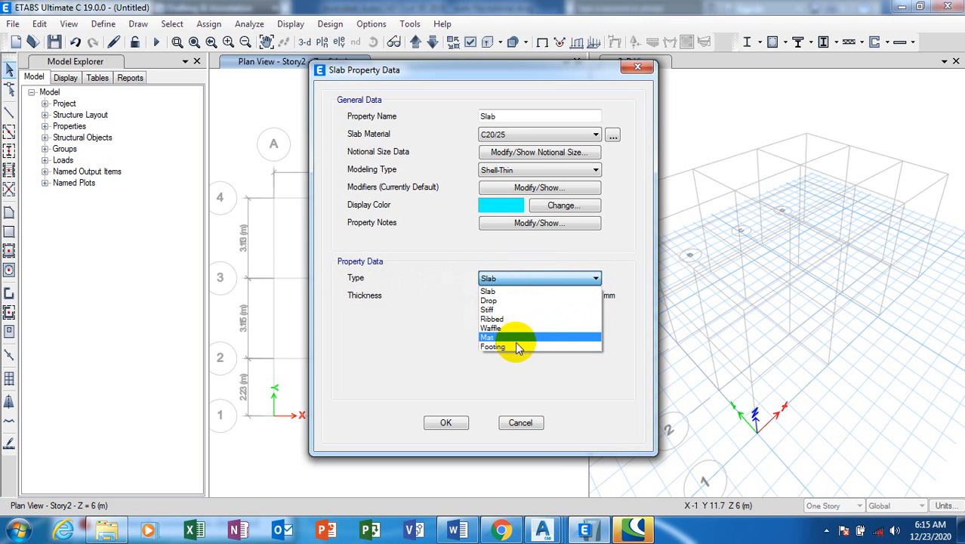
pyautogui.click(431, 296)
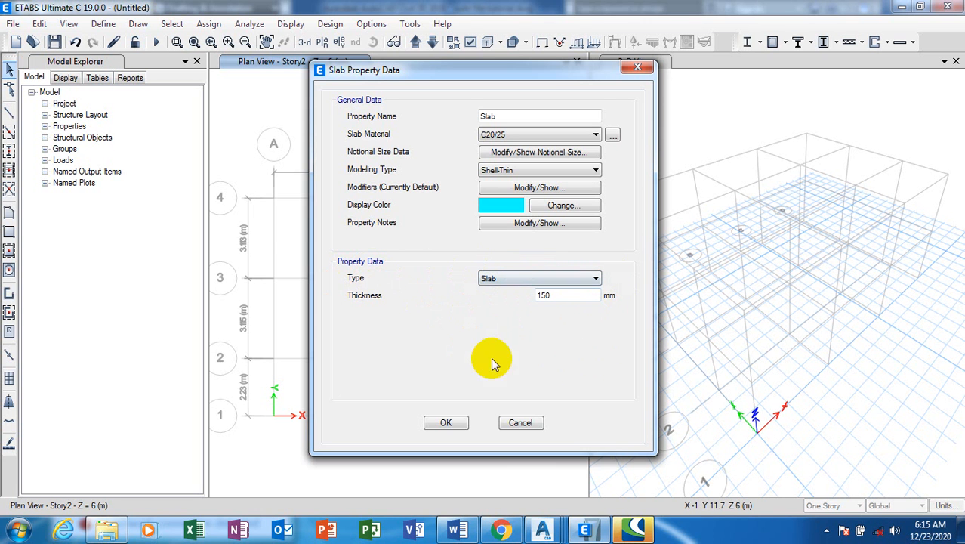
pyautogui.click(446, 424)
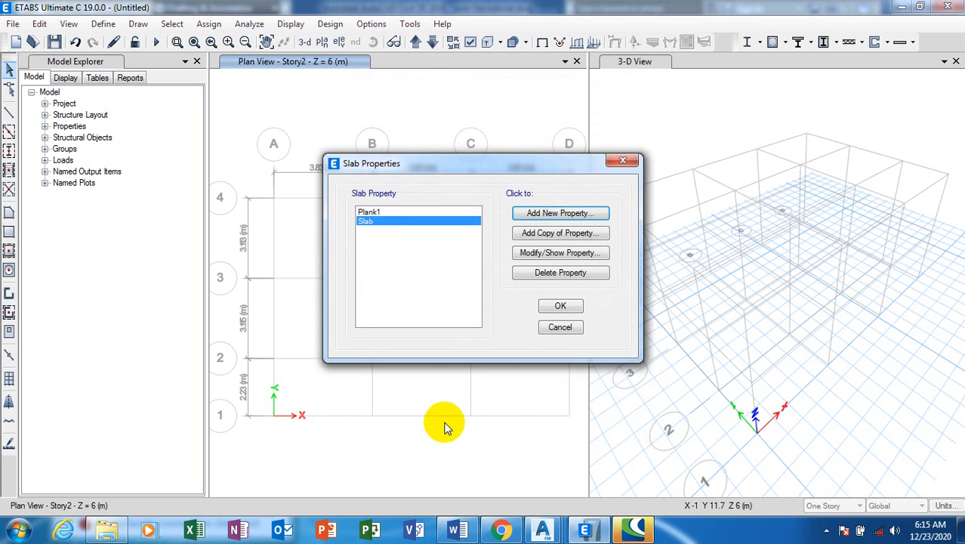
pyautogui.click(563, 309)
# Review the frame section list and the property data of the "beam 230 x 450" section, leaving them as defined
pyautogui.click(103, 24)
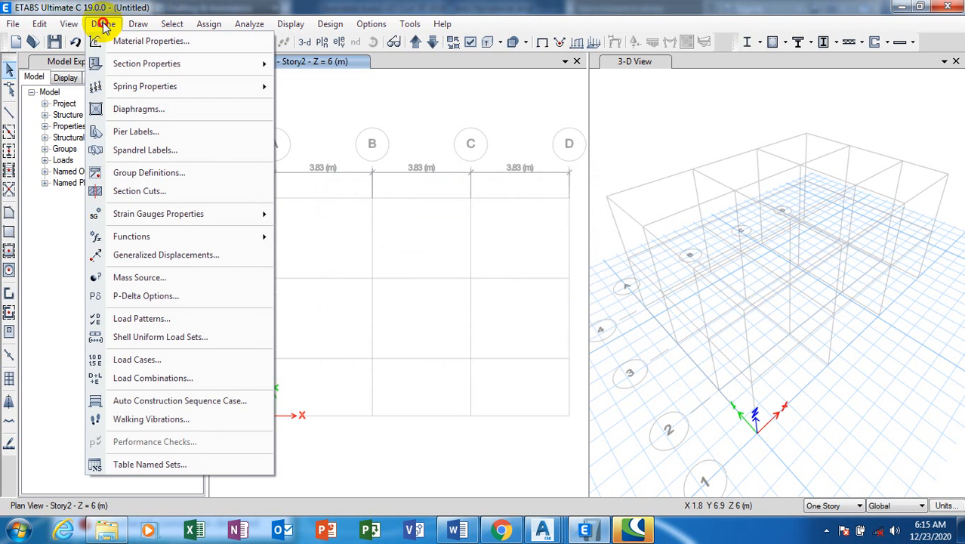
pyautogui.moveTo(162, 63)
pyautogui.click(333, 67)
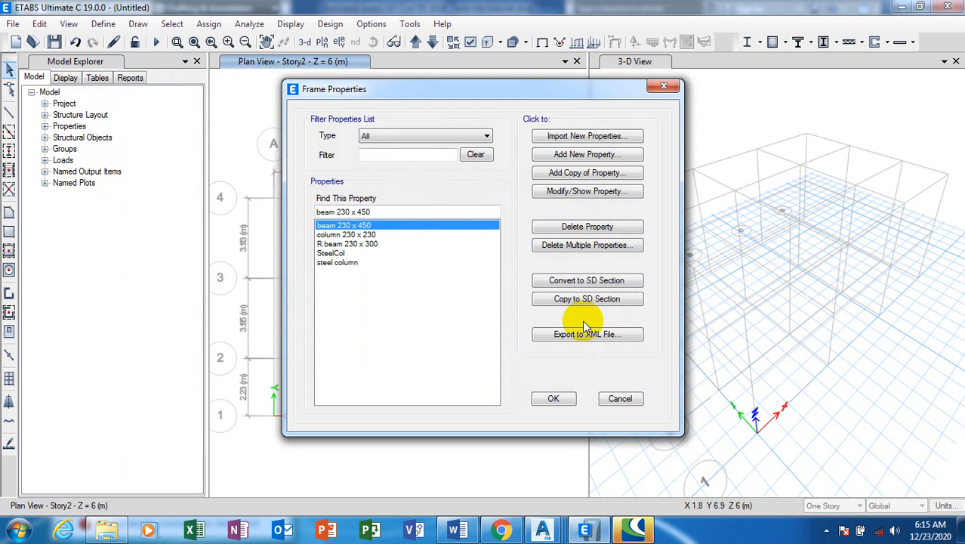
pyautogui.click(578, 192)
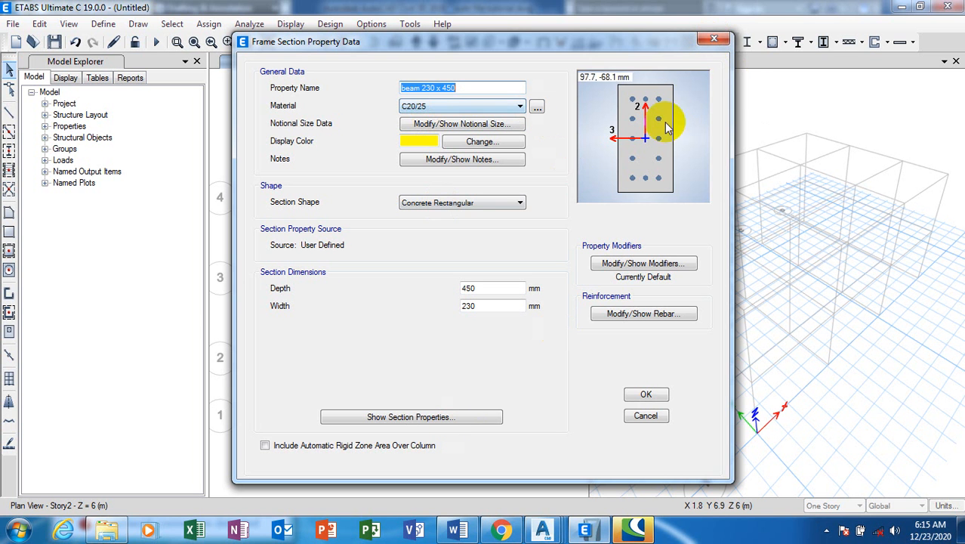
pyautogui.click(712, 41)
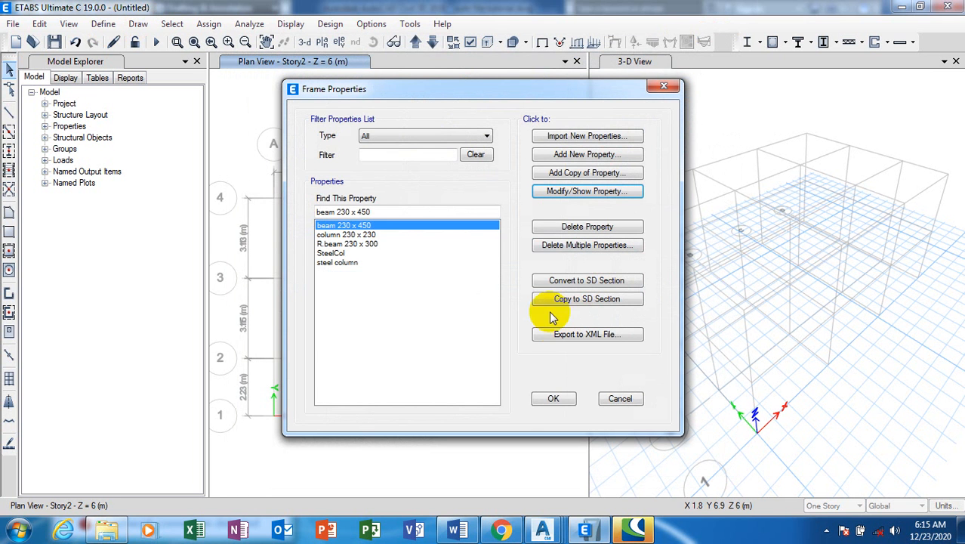
pyautogui.click(551, 398)
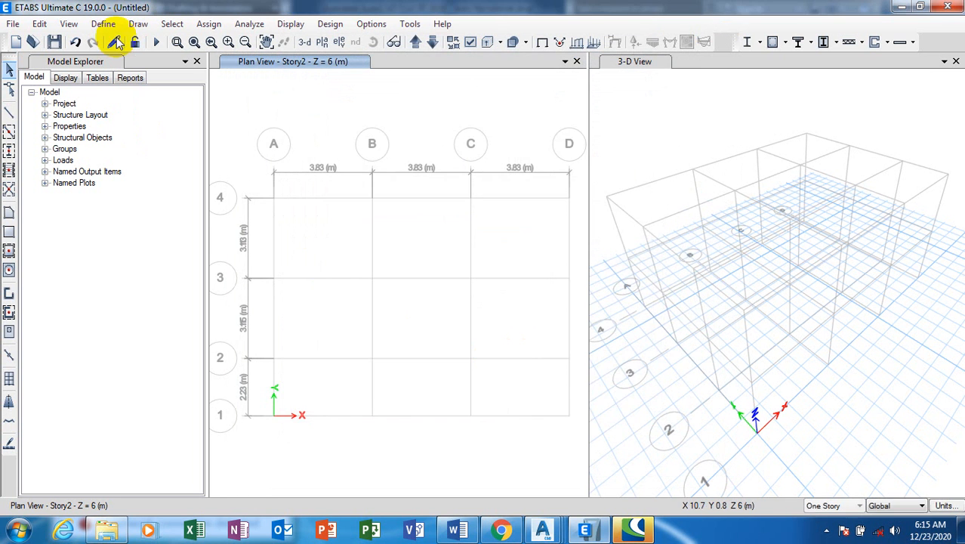
pyautogui.click(107, 25)
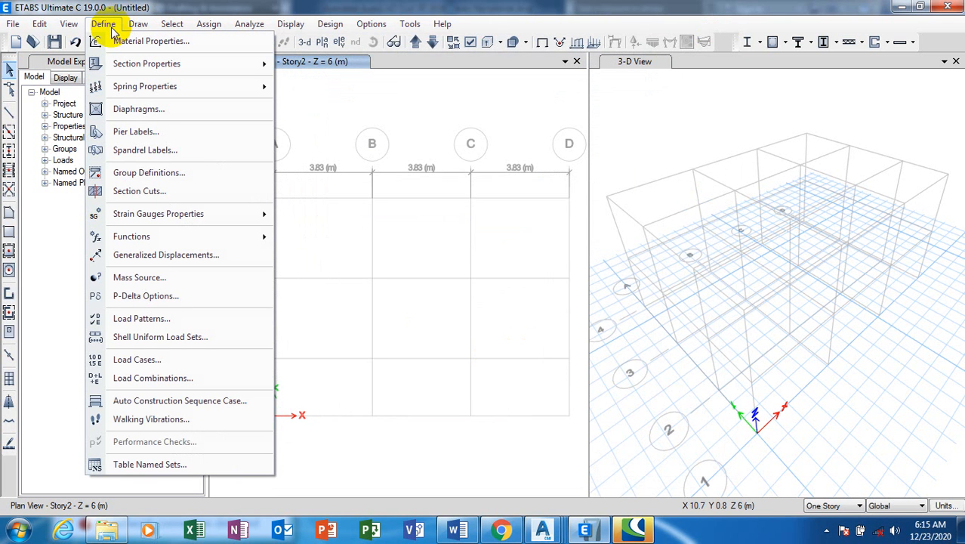
pyautogui.click(109, 27)
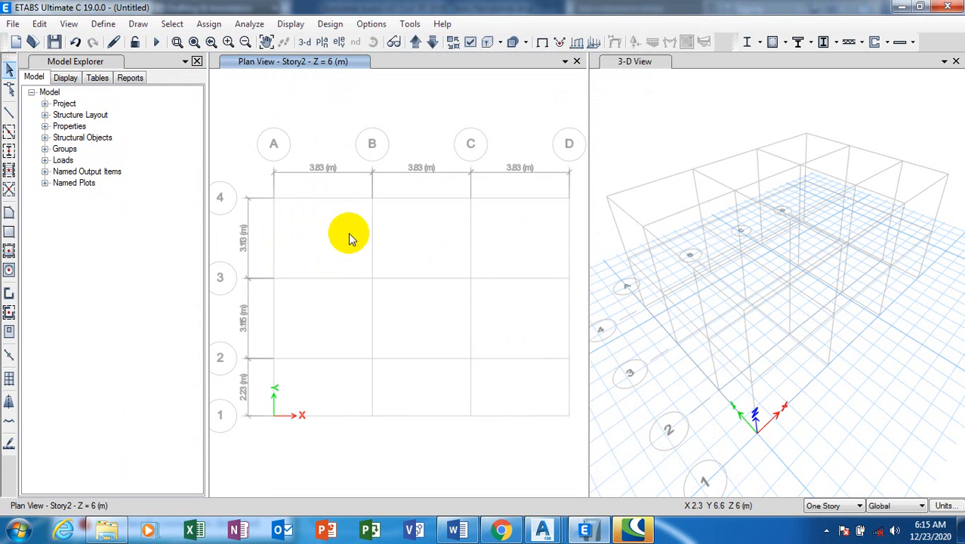
pyautogui.click(394, 207)
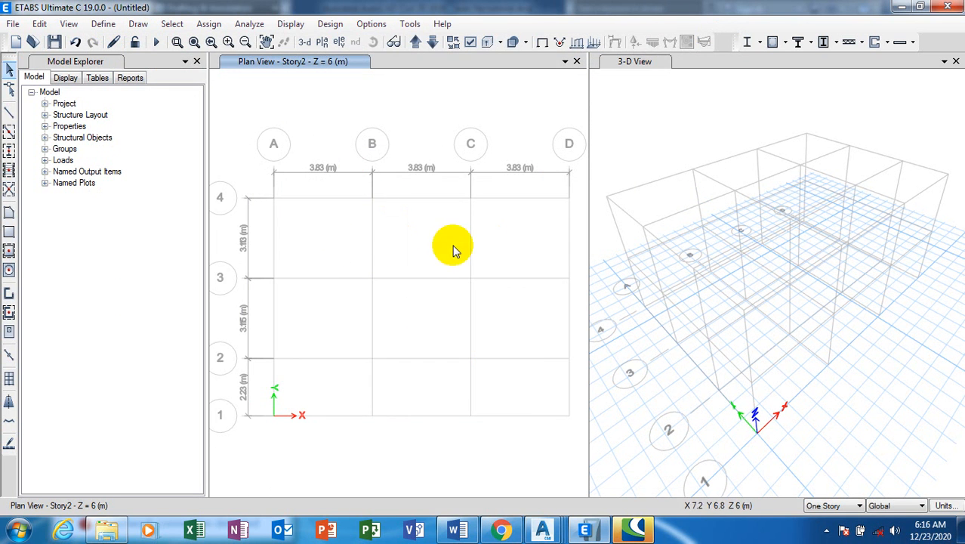